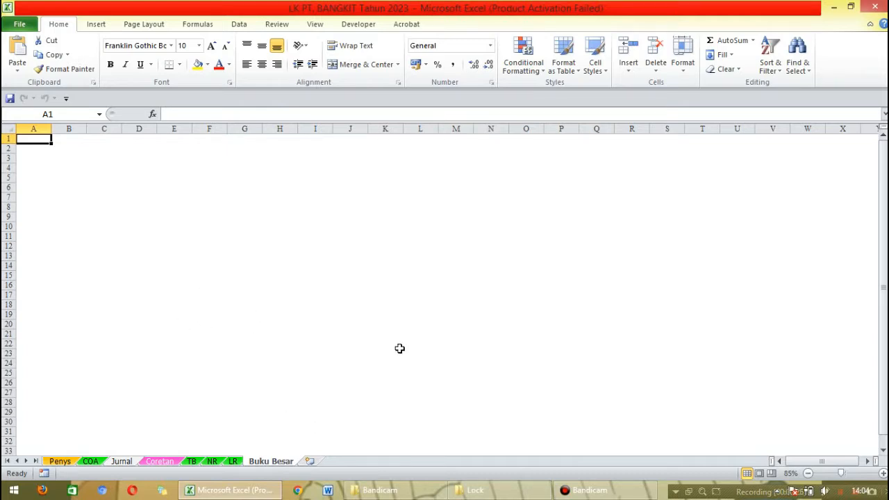
- Generate the general ledger from the Jurnal sheet by running its BUKU BESAR macro
click(121, 463)
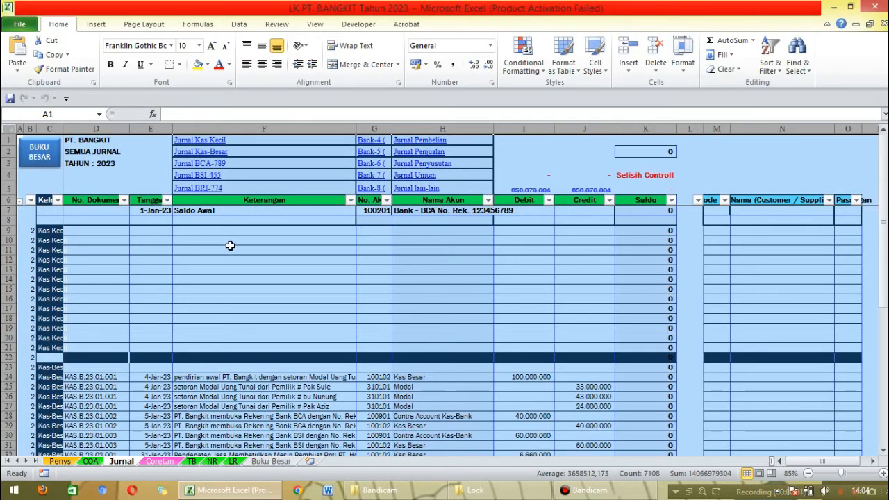
click(118, 150)
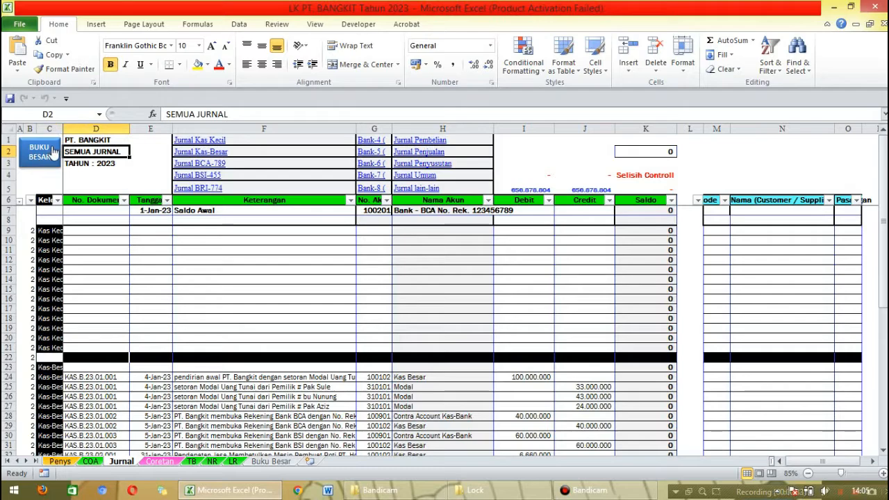
click(54, 152)
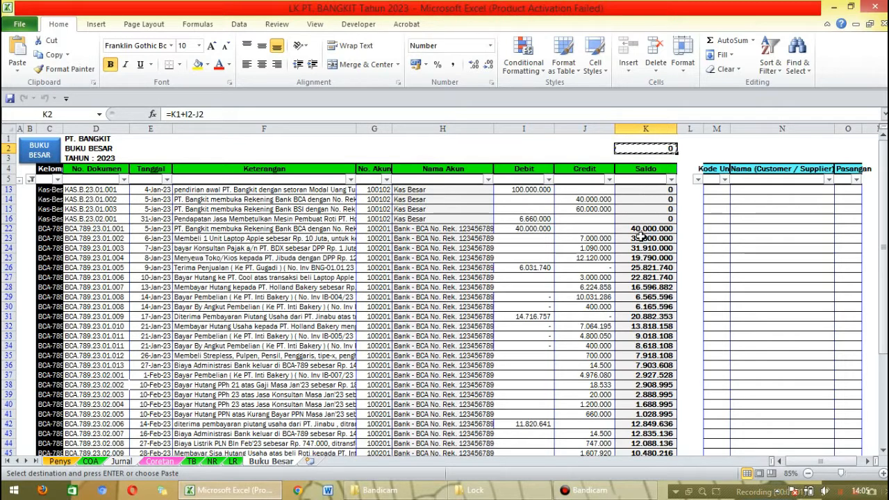
- Paste the copied K2 running-balance formula into the filtered Saldo cells from K13 down to the last ledger row
click(634, 189)
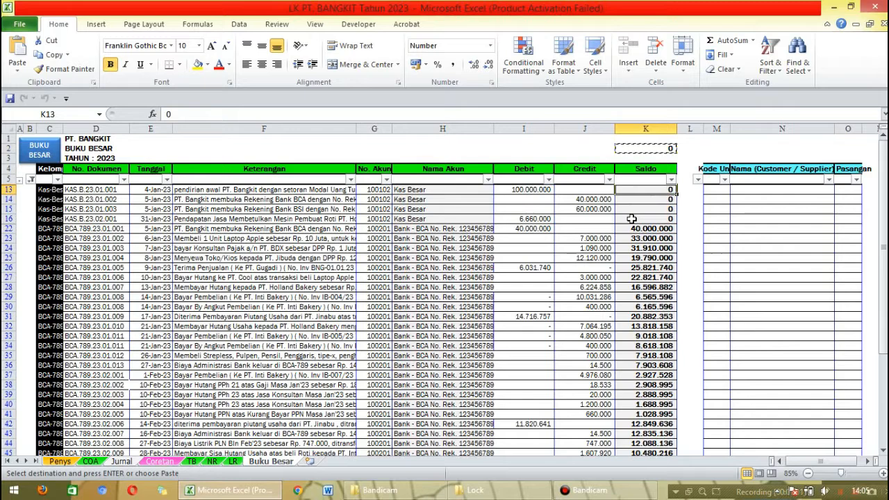
key(ctrl+shift+Down)
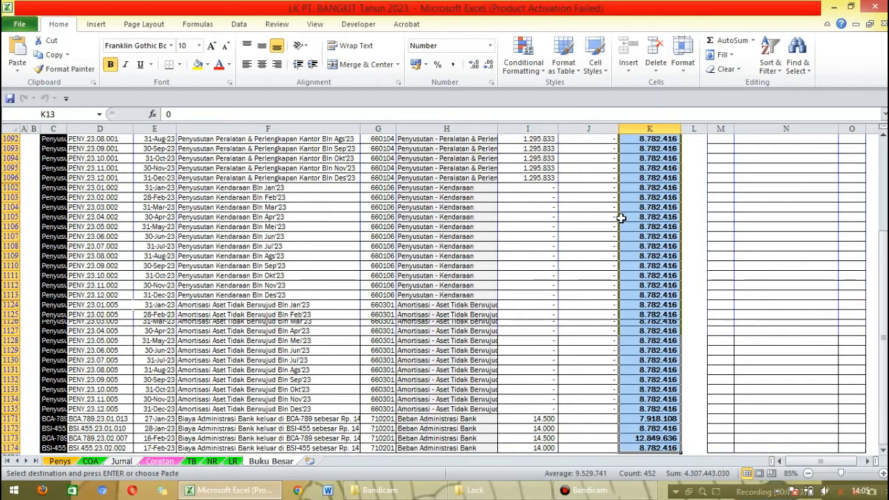
scroll(621, 218, down, 4)
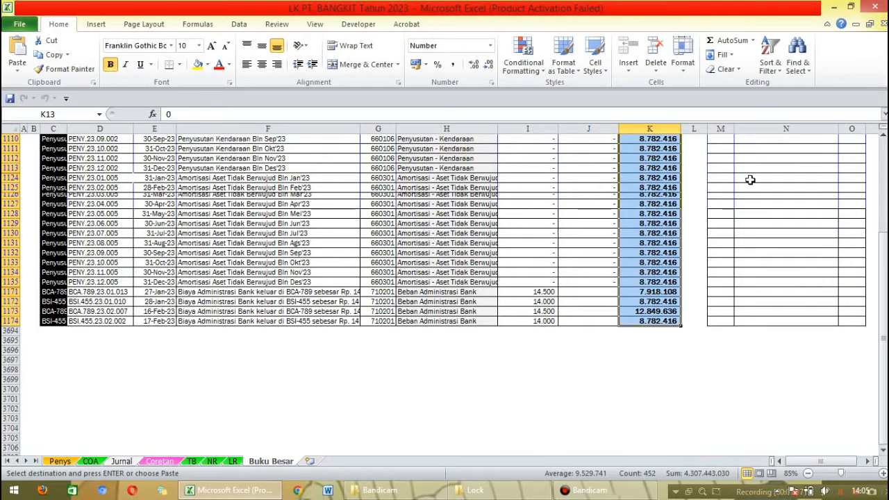
click(19, 54)
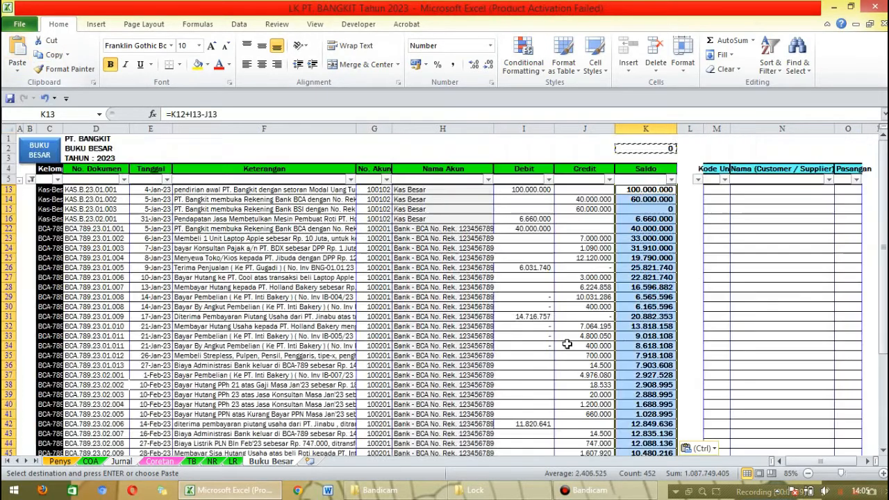
- Reset the column B filter on the Buku Besar sheet to include all values and blanks
click(30, 179)
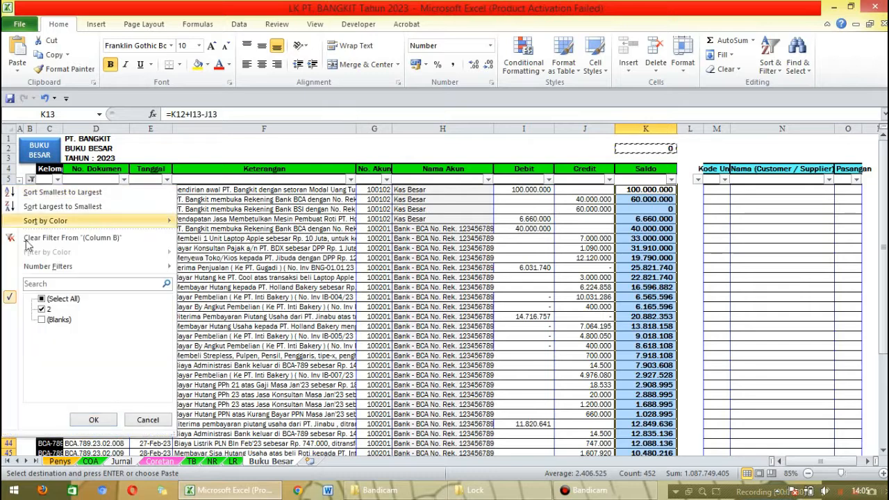
click(54, 299)
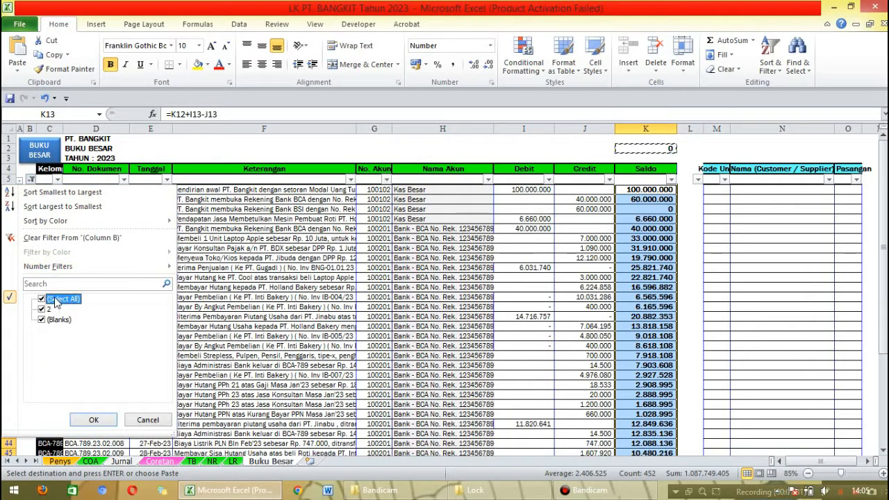
click(91, 421)
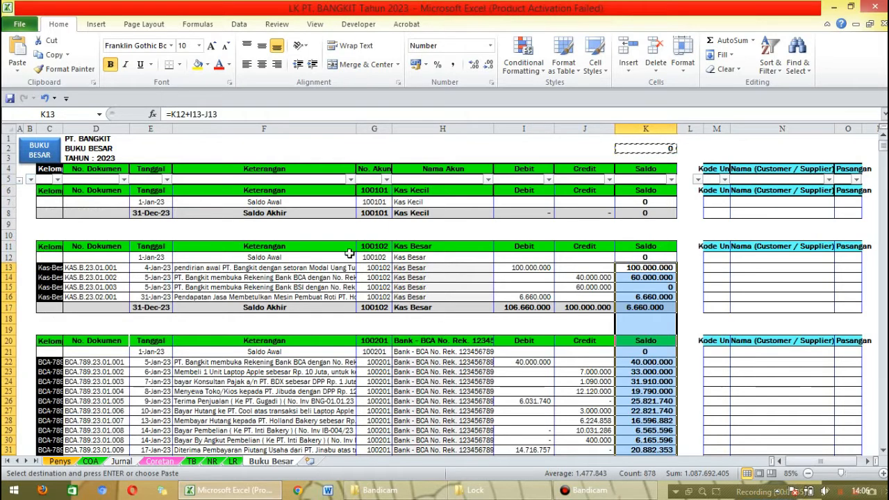
- Remove the BUKU BESAR macro shape from the Buku Besar sheet header
right_click(61, 142)
click(85, 148)
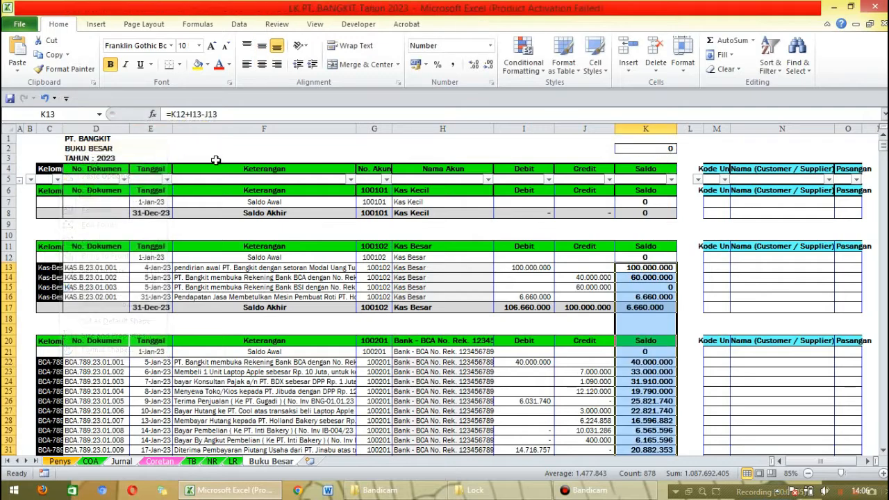
click(309, 236)
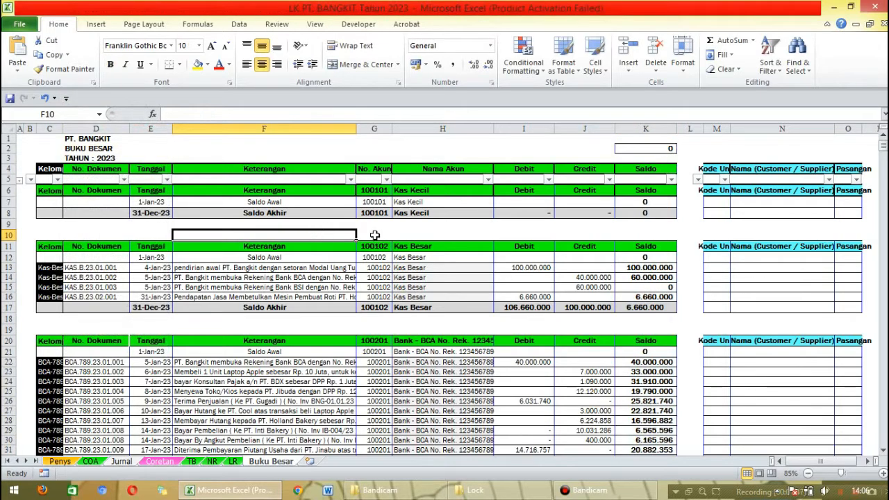
- Look through the account sections of the Buku Besar sheet, from cash and bank accounts to prepaid expenses
scroll(409, 264, down, 7)
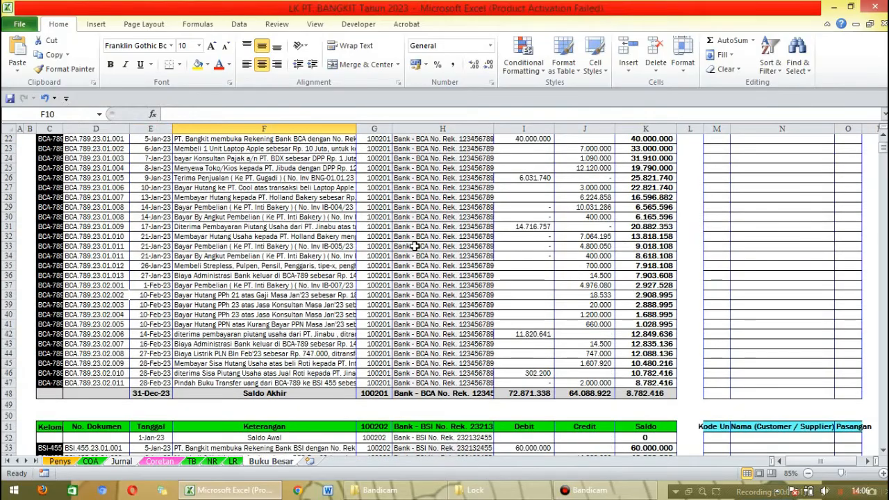
scroll(415, 246, down, 20)
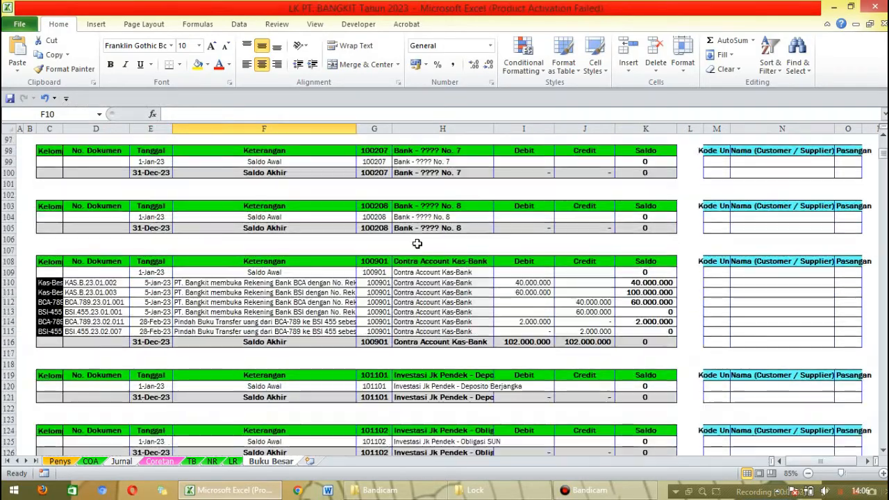
scroll(417, 243, up, 20)
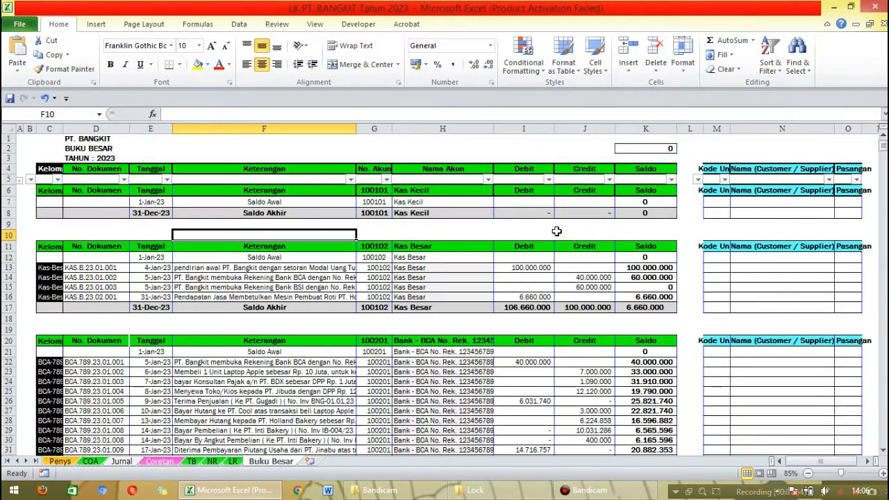
scroll(515, 237, down, 20)
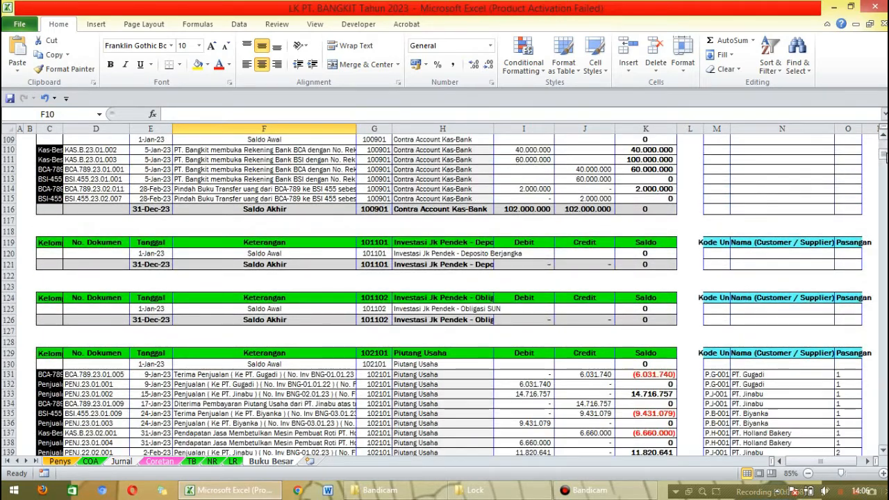
drag(884, 157, 884, 168)
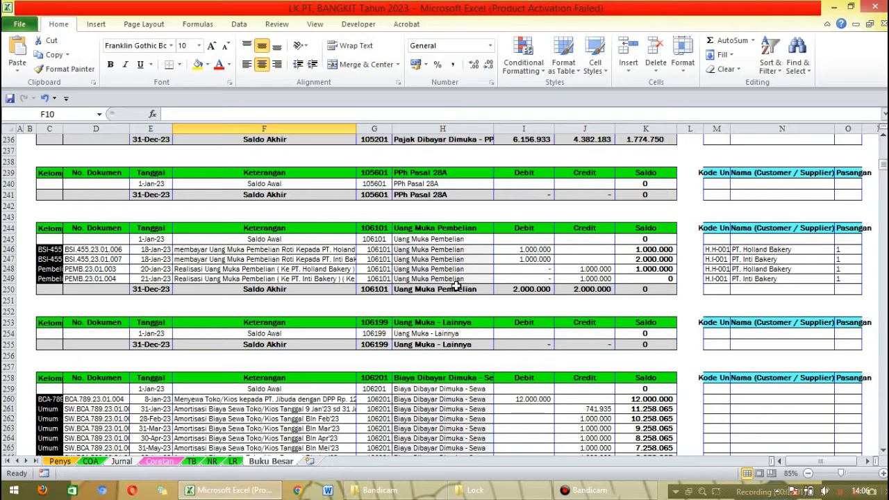
scroll(394, 261, up, 20)
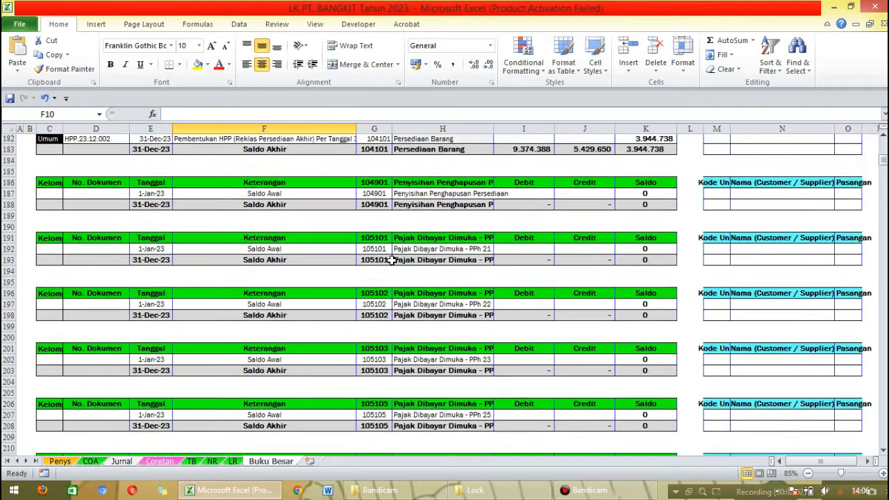
scroll(393, 260, up, 11)
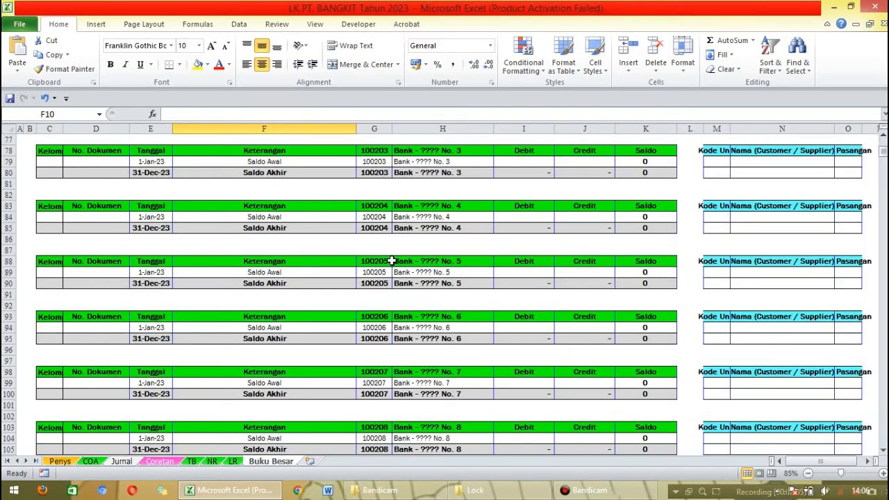
scroll(392, 260, up, 20)
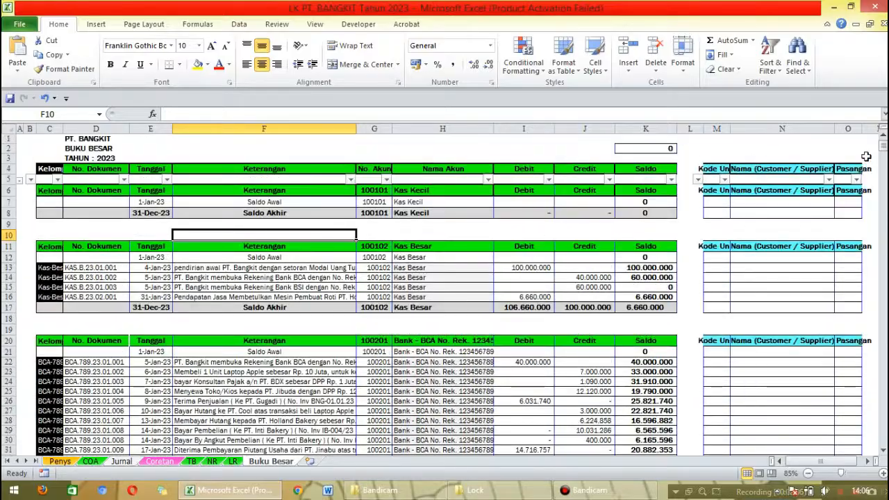
drag(885, 152, 870, 261)
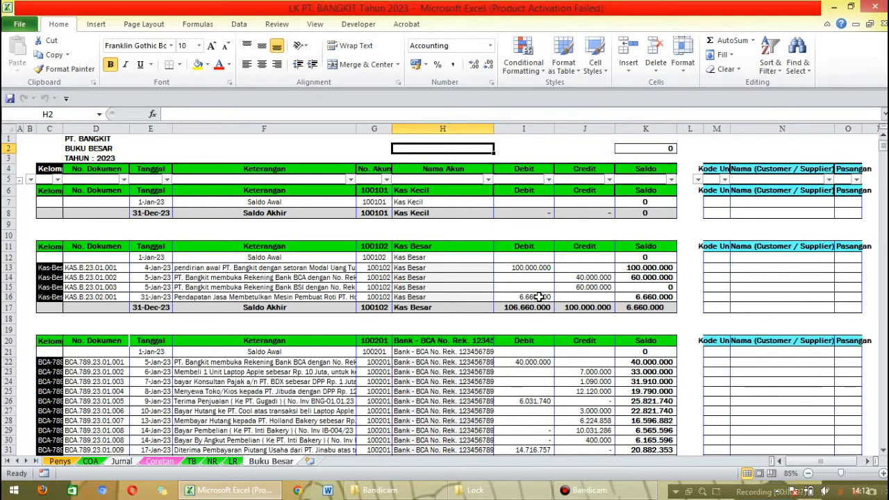
- Search the Nama Akun column for "hutang usa" to locate the Hutang Usaha account section
click(422, 128)
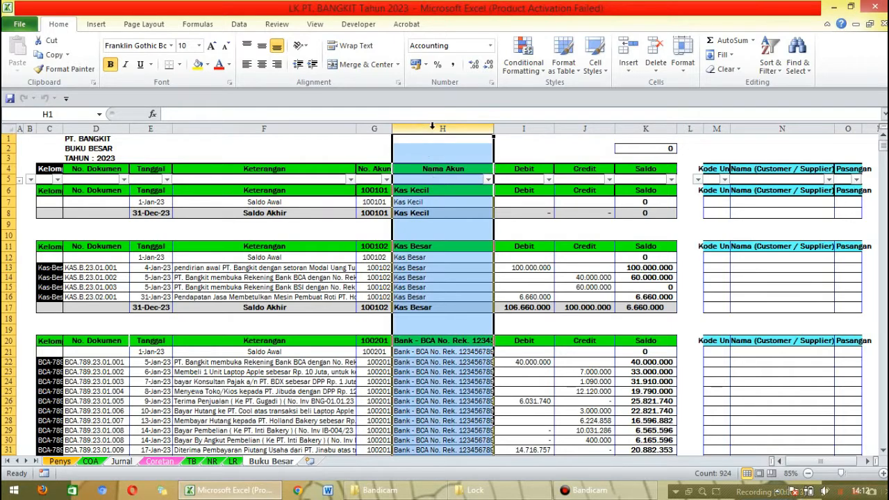
key(ctrl+f)
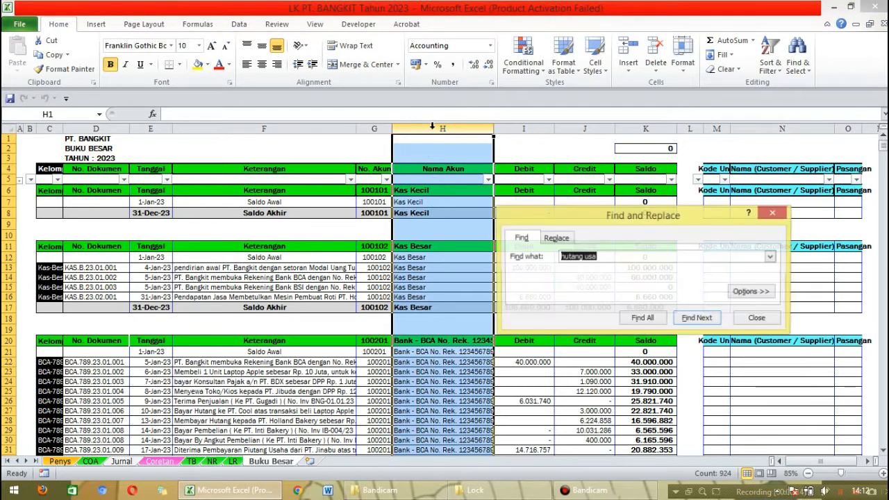
text(h)
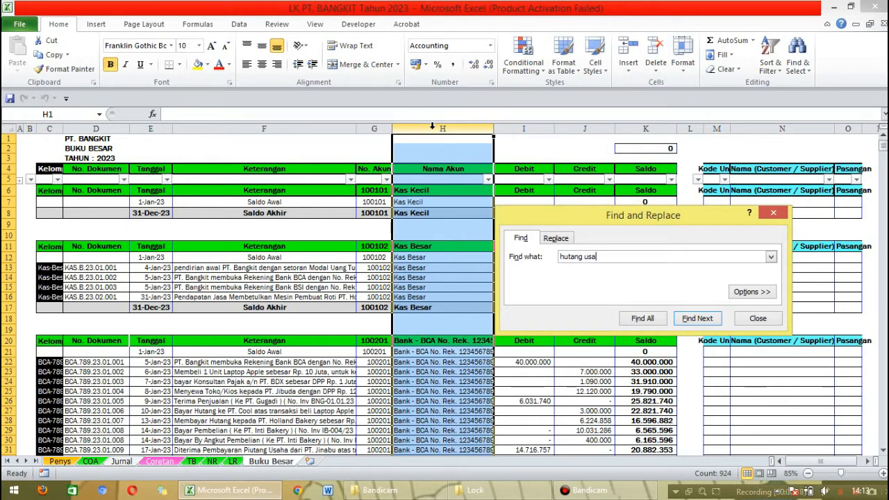
key(Return)
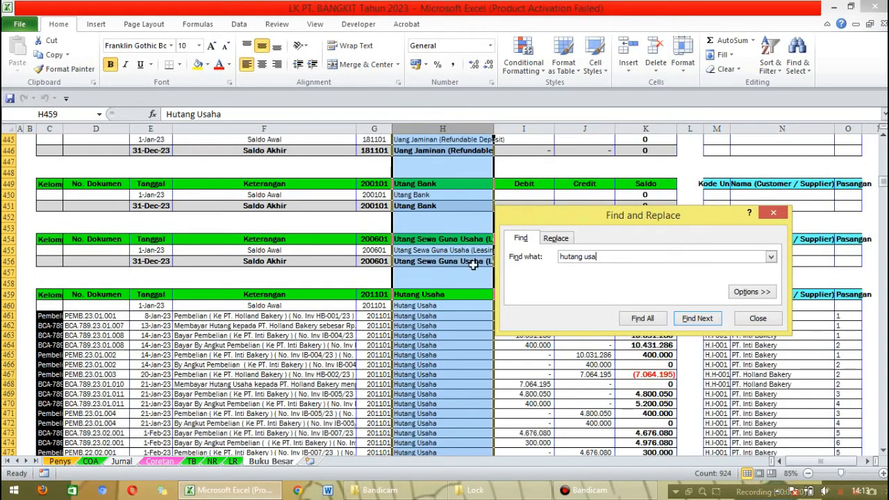
click(757, 318)
scroll(506, 332, down, 2)
scroll(506, 332, down, 2)
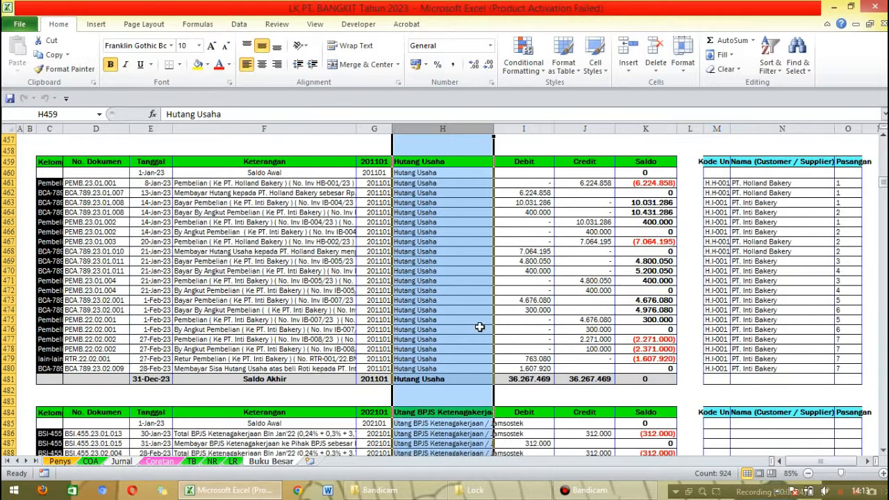
- Open the "Kartu Hutang Usaha PT. BANGKIT Tahun 2023" workbook from the Lock folder and return to the LK PT. BANGKIT workbook
click(475, 490)
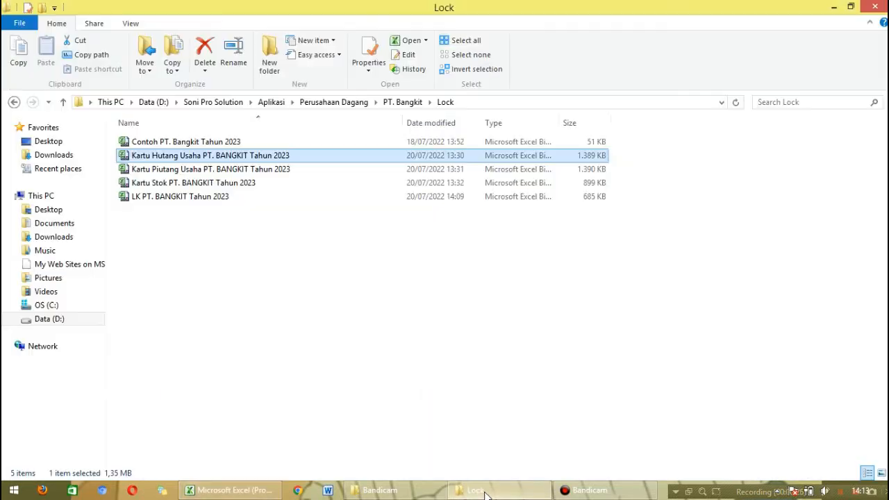
double_click(158, 155)
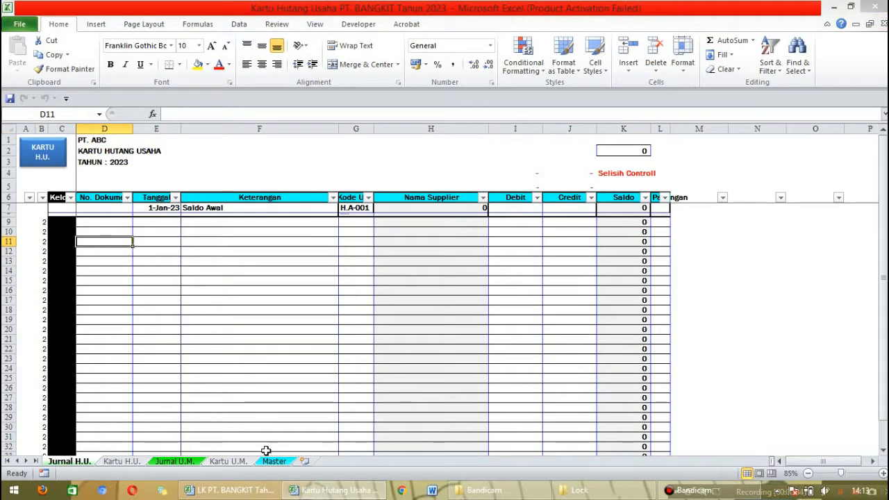
click(232, 490)
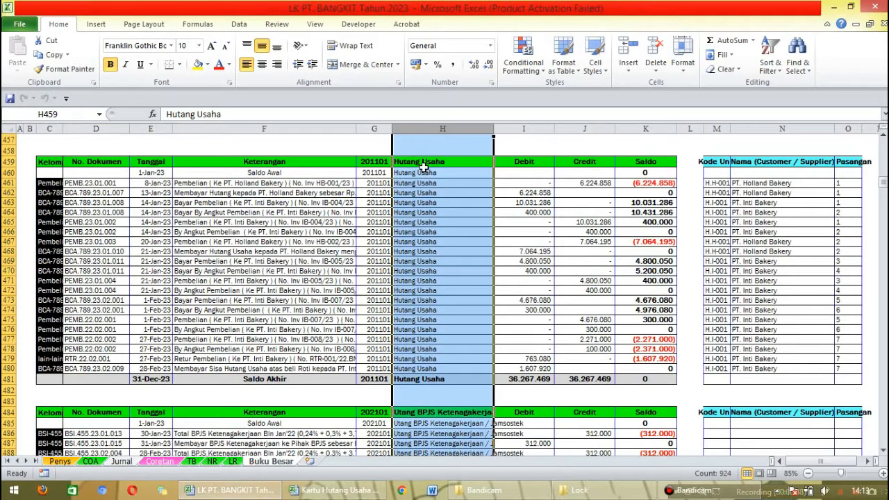
- Copy the Hutang Usaha entries in C461:F480 and paste them into the Jurnal H.U. sheet of the Kartu Hutang Usaha workbook, starting at C10
drag(420, 164, 209, 379)
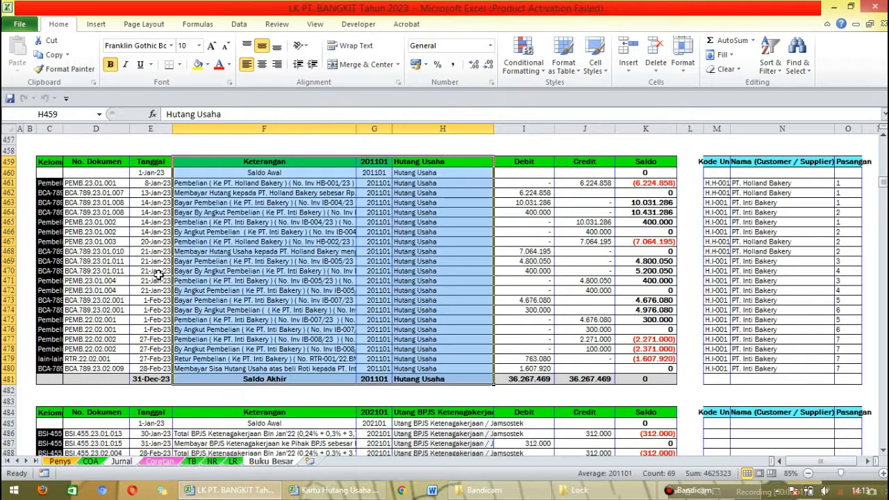
drag(38, 181, 341, 366)
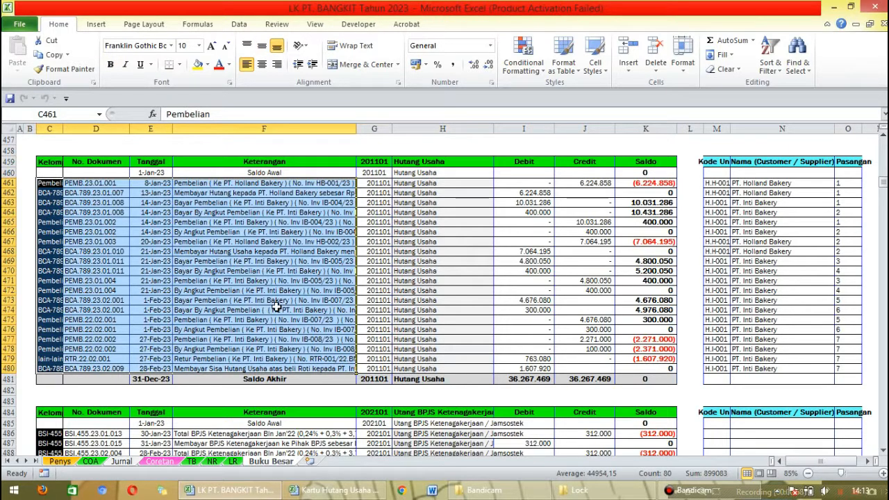
key(ctrl+c)
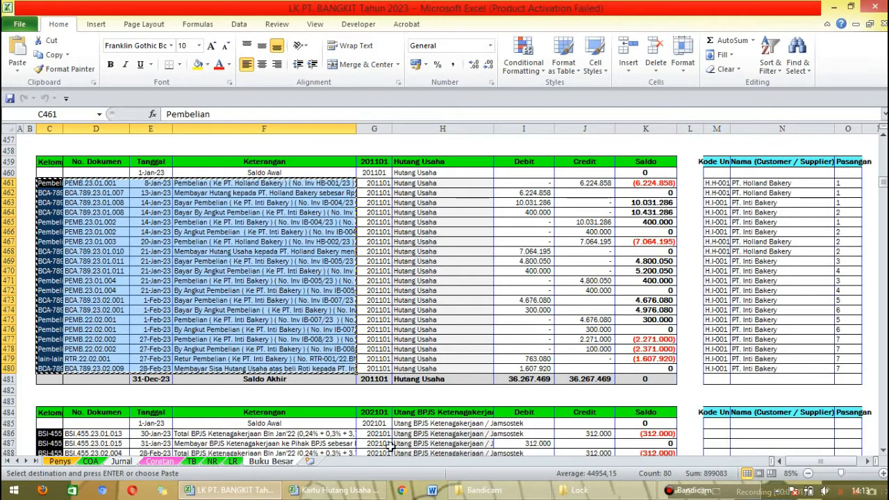
mouse_move(348, 495)
click(343, 441)
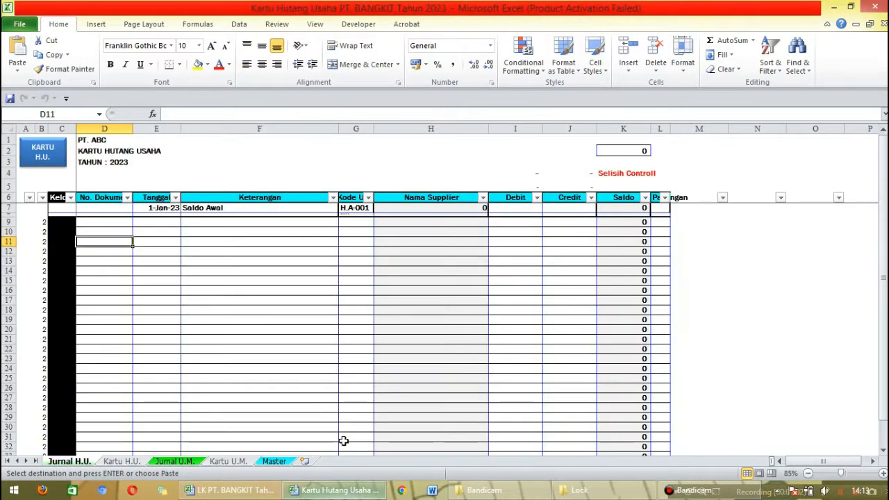
click(64, 229)
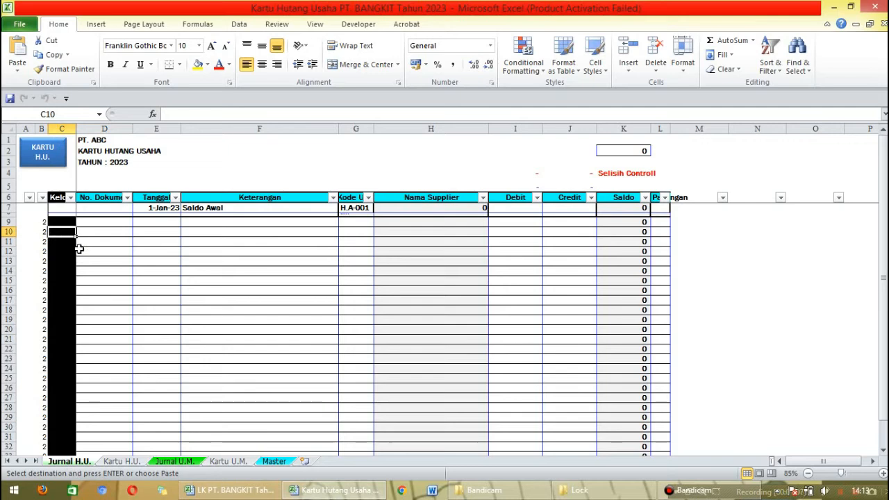
click(18, 54)
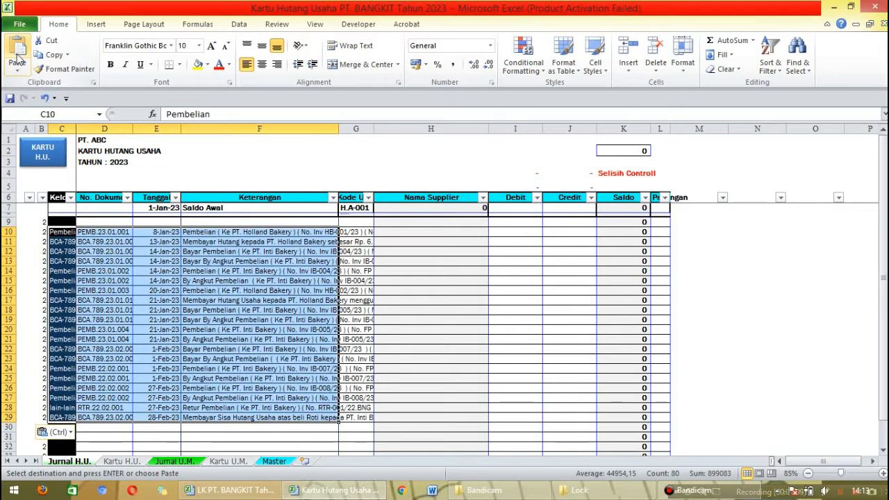
- Copy the Kode Unik codes in M461:M480 of Buku Besar and paste them into the Jurnal H.U. sheet starting at G10
click(354, 233)
click(351, 197)
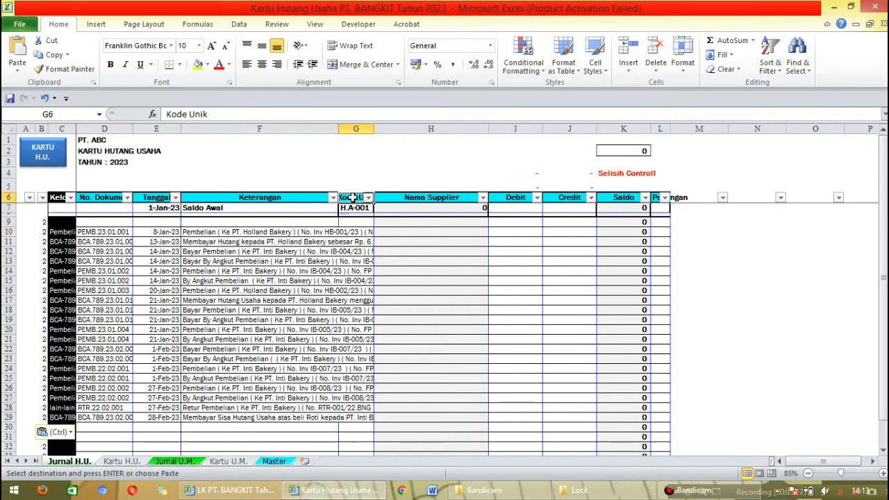
click(354, 231)
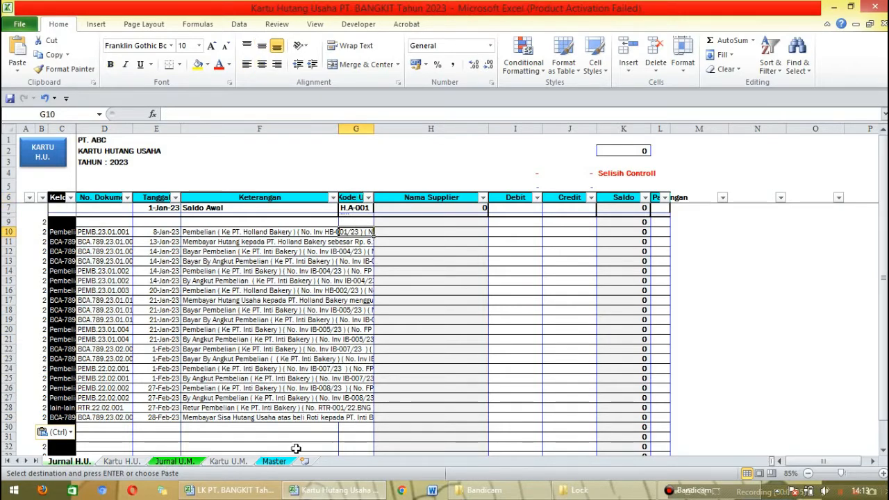
click(239, 491)
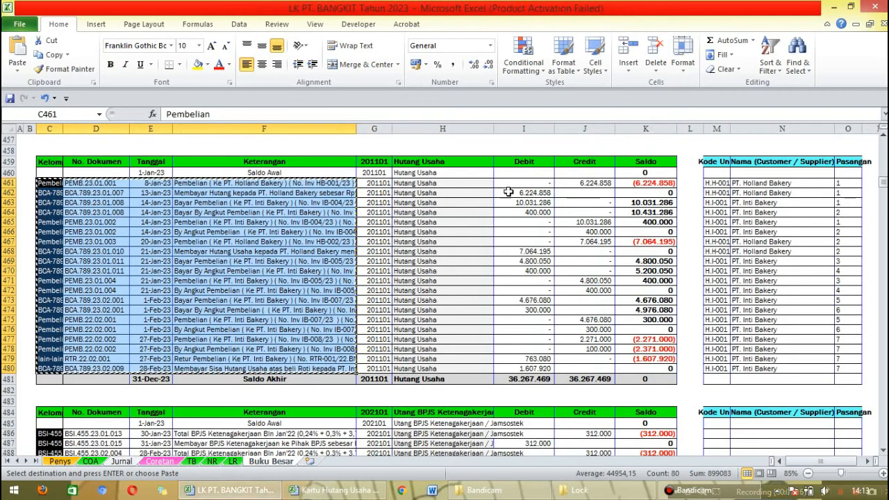
drag(716, 183, 719, 368)
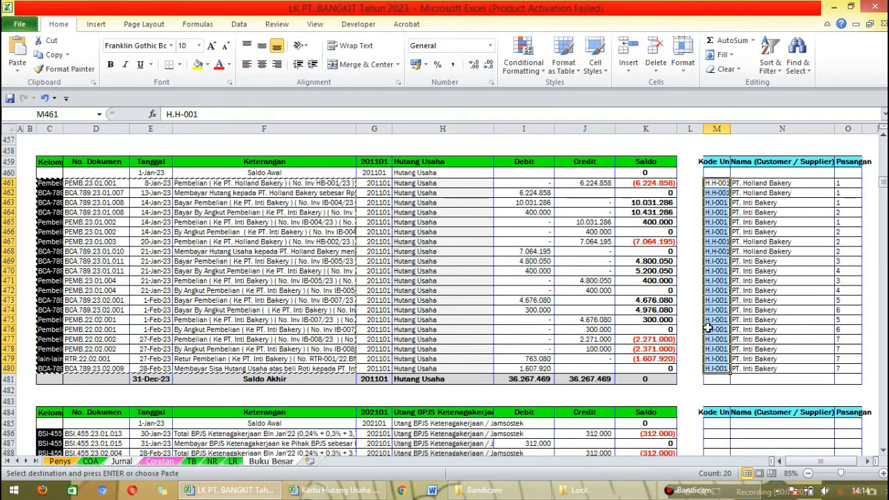
key(ctrl+c)
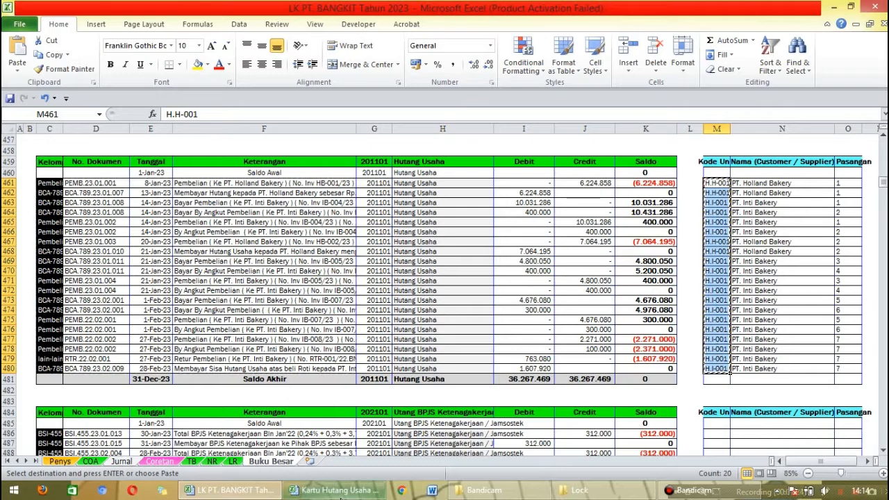
click(337, 490)
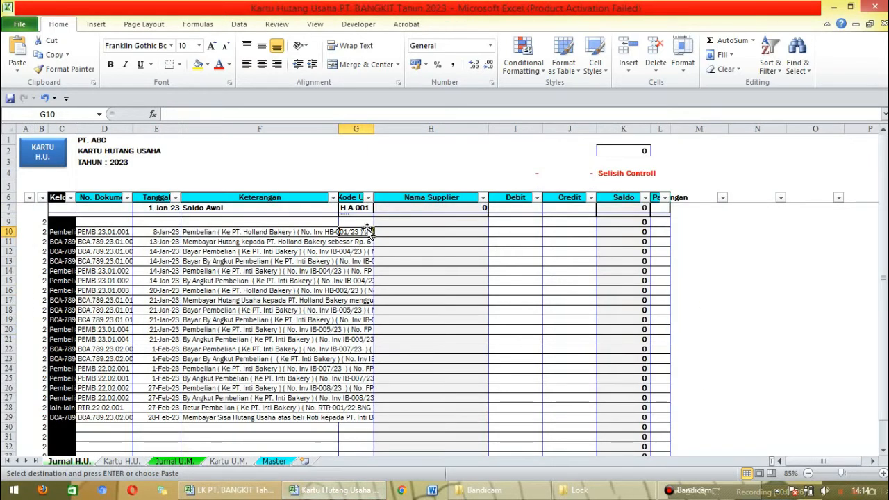
click(18, 52)
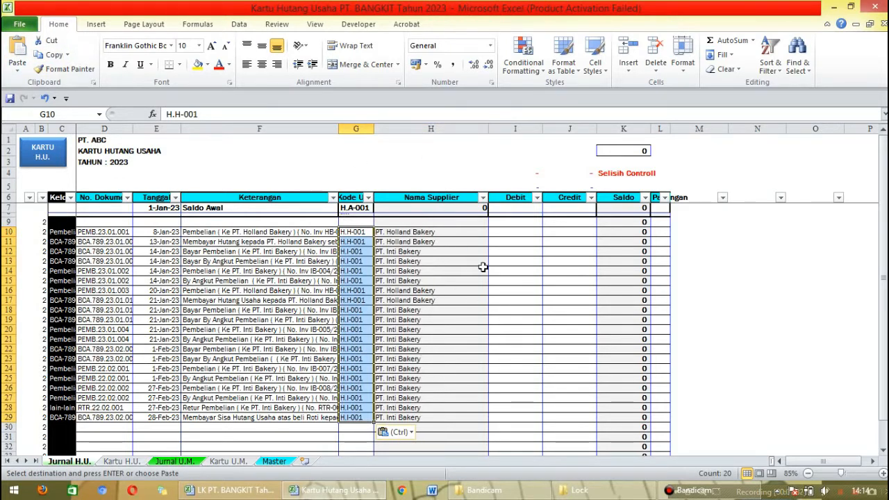
- Copy the Hutang Usaha debit and credit amounts in I461:J480 and paste them into the Jurnal H.U. sheet starting at I10
click(510, 232)
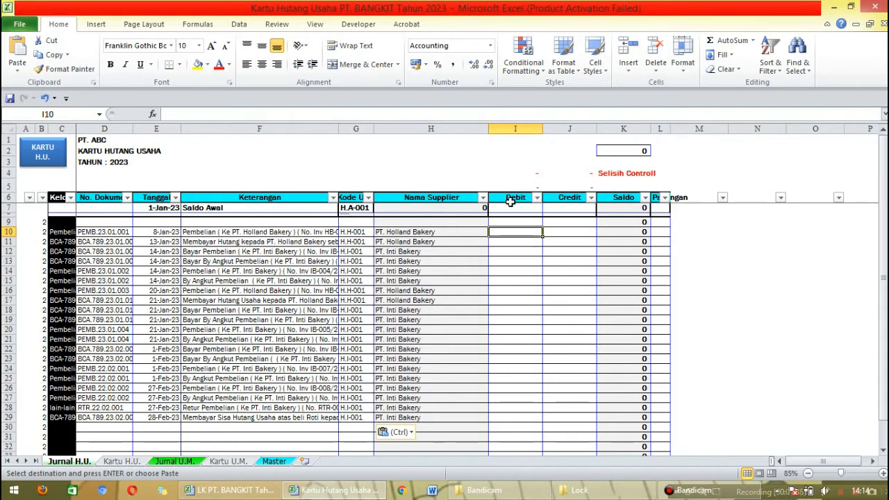
click(229, 489)
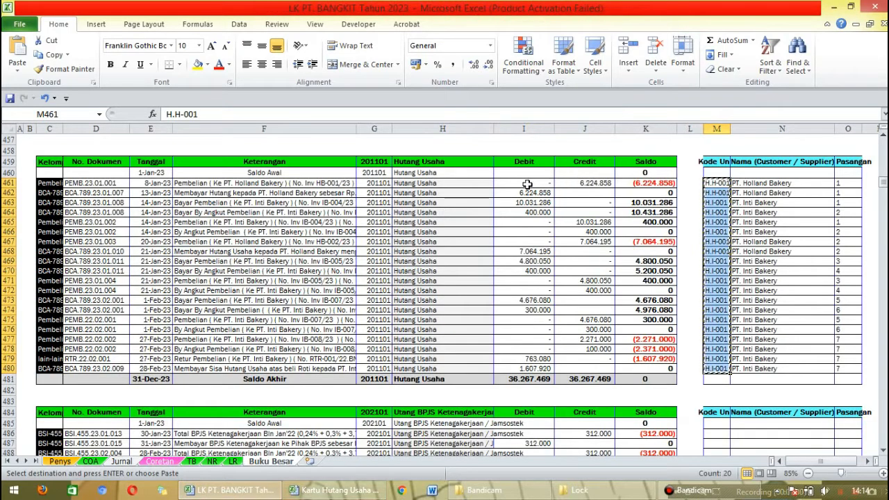
drag(532, 182, 576, 367)
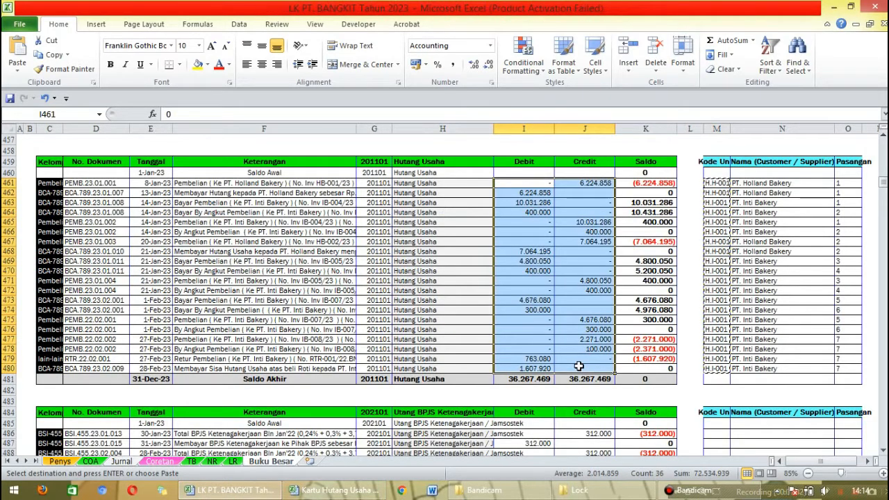
key(ctrl+c)
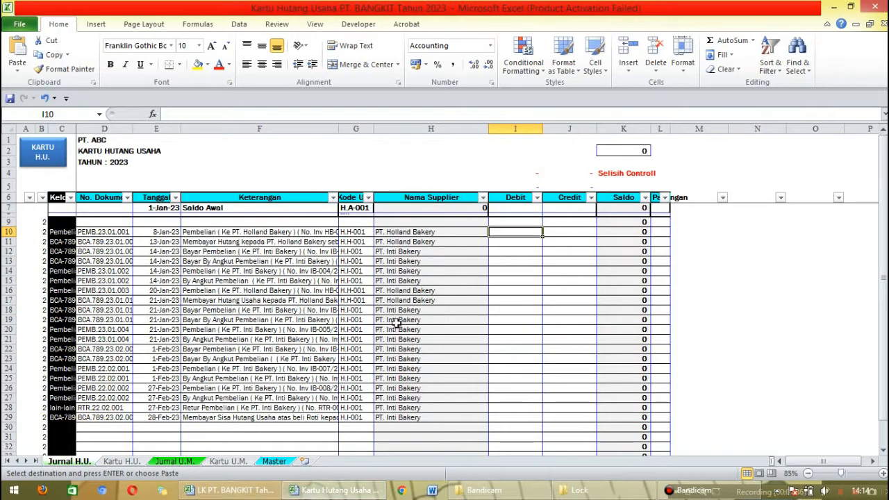
click(14, 47)
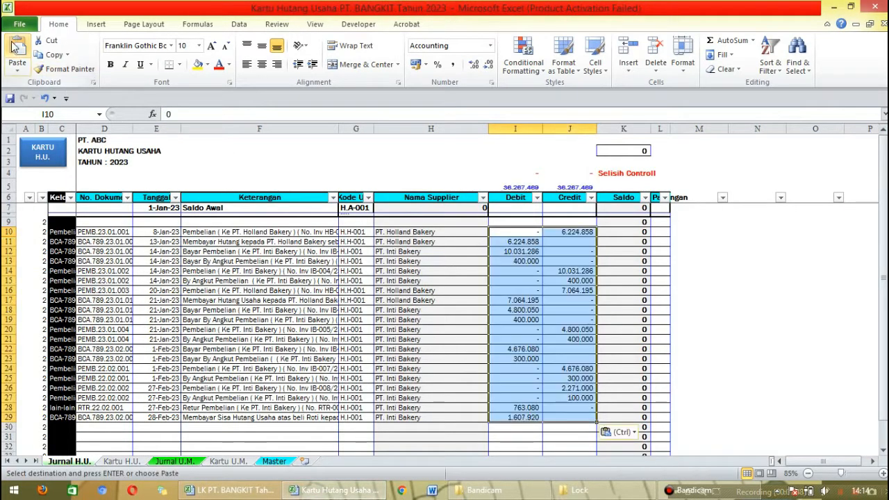
- Widen the Pasangan column in Jurnal H.U. and fill it from L10 with the pair numbers copied from O461:O480 of Buku Besar
click(661, 233)
click(661, 233)
drag(669, 128, 688, 129)
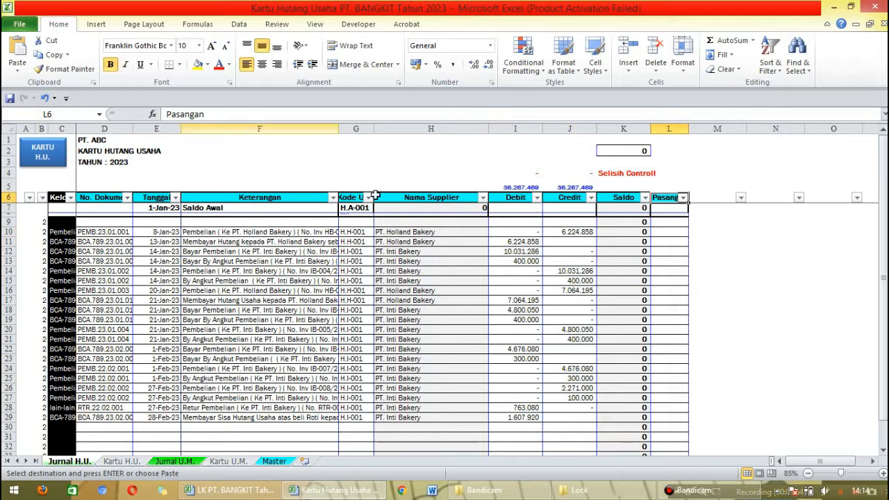
click(230, 490)
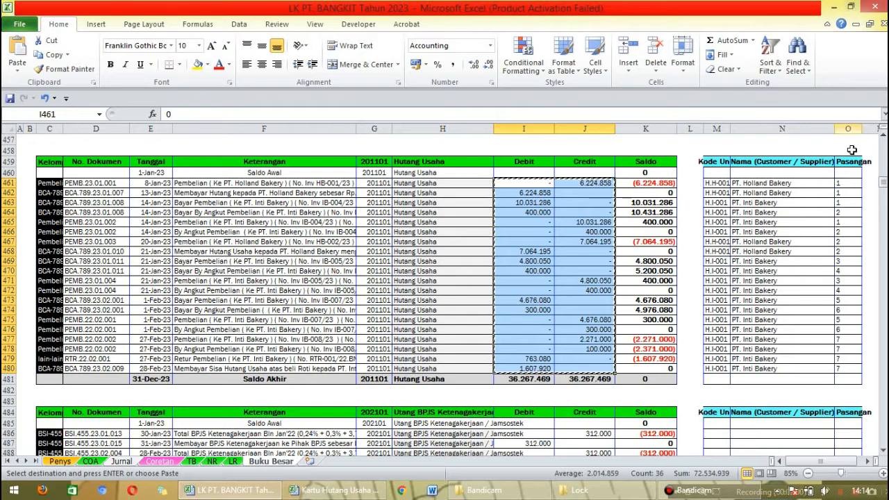
drag(843, 182, 846, 369)
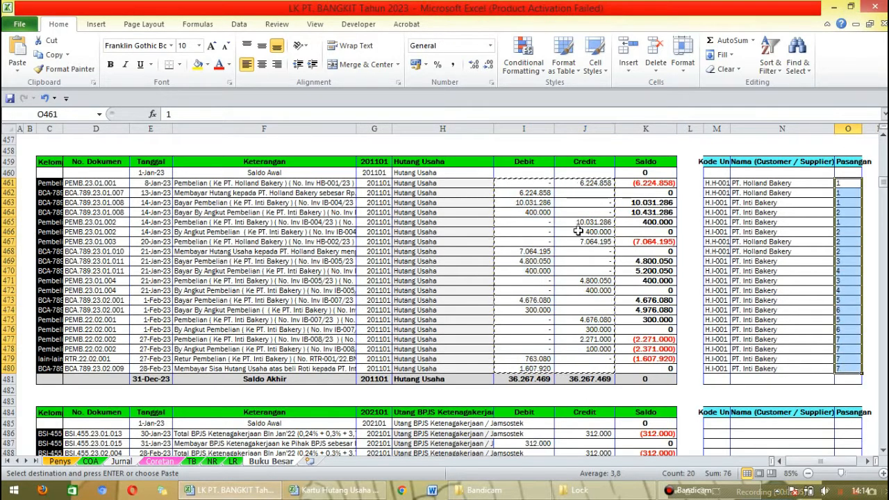
key(ctrl+c)
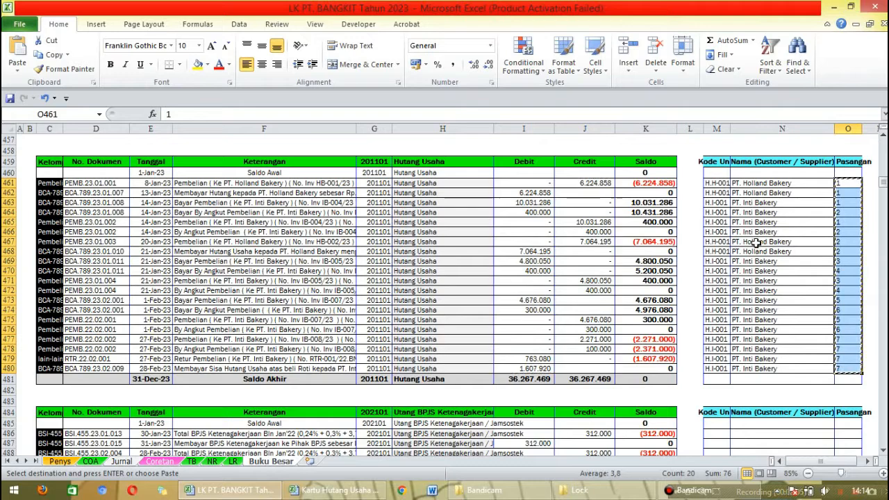
click(337, 491)
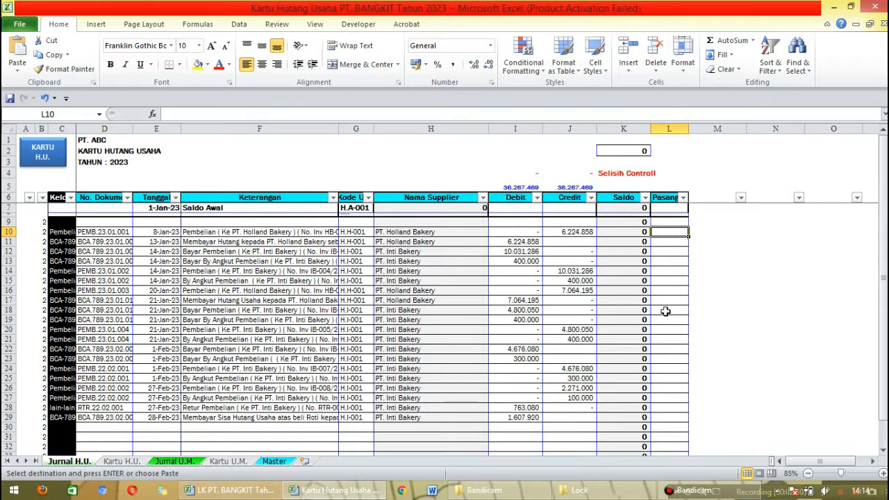
key(ctrl+v)
- Check the Kartu H.U. sheet, then generate the per-supplier payable cards from the Jurnal H.U. sheet with the KARTU H.U. macro
click(121, 462)
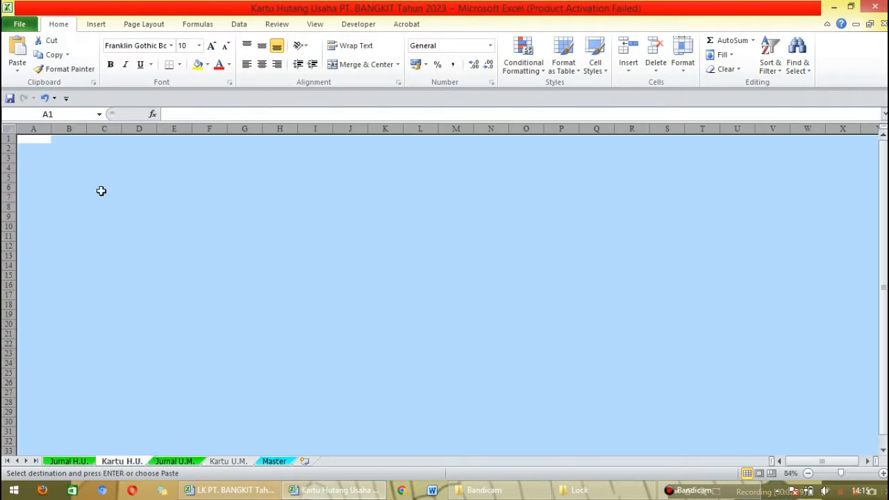
click(44, 138)
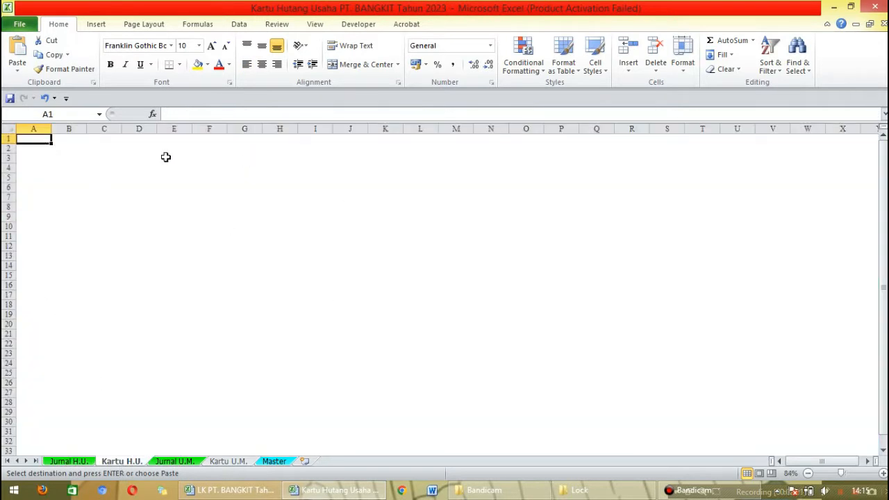
click(67, 464)
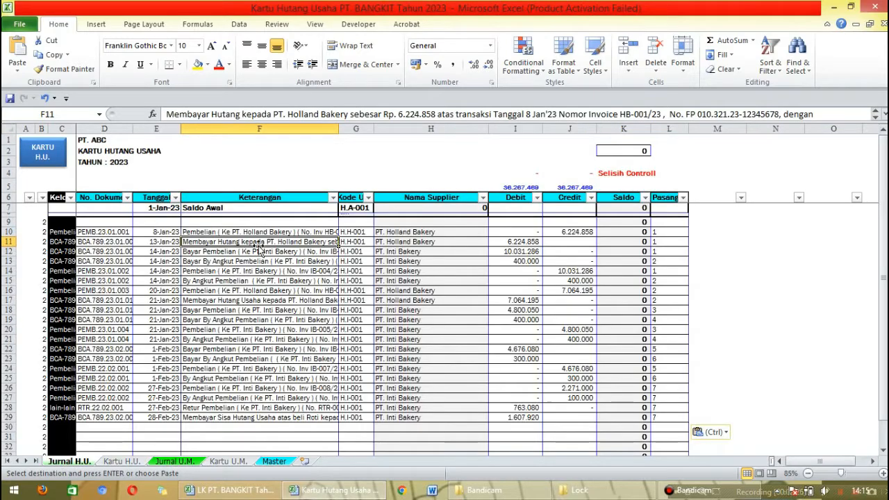
click(259, 251)
click(61, 153)
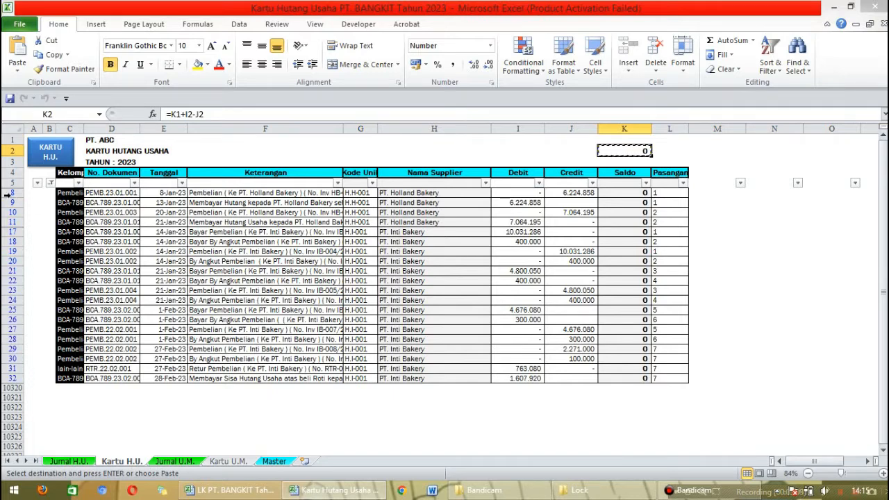
- Paste the copied running-balance formula from K2 into the filtered Saldo cells K8 through K32 on the Kartu H.U. sheet
click(632, 192)
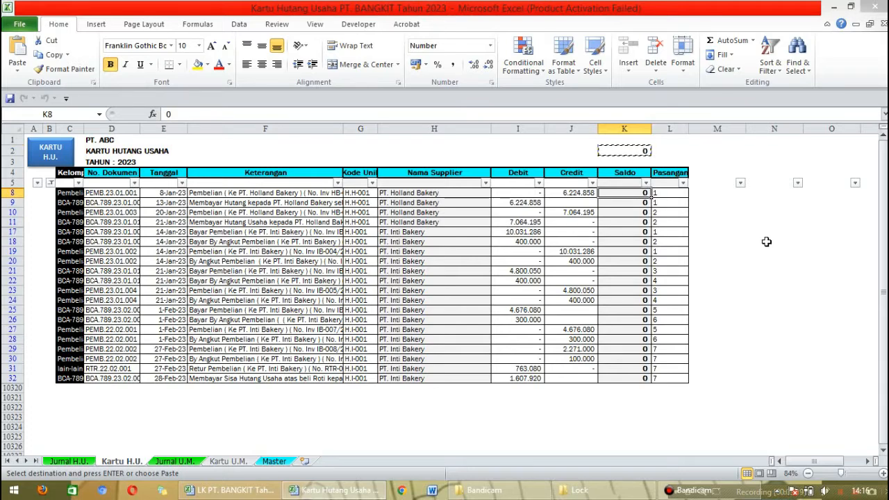
key(ctrl+shift+Down)
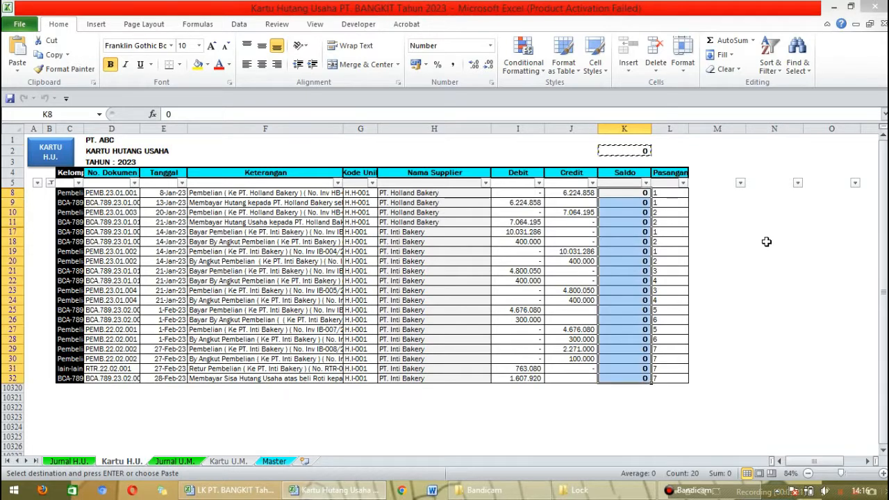
click(17, 47)
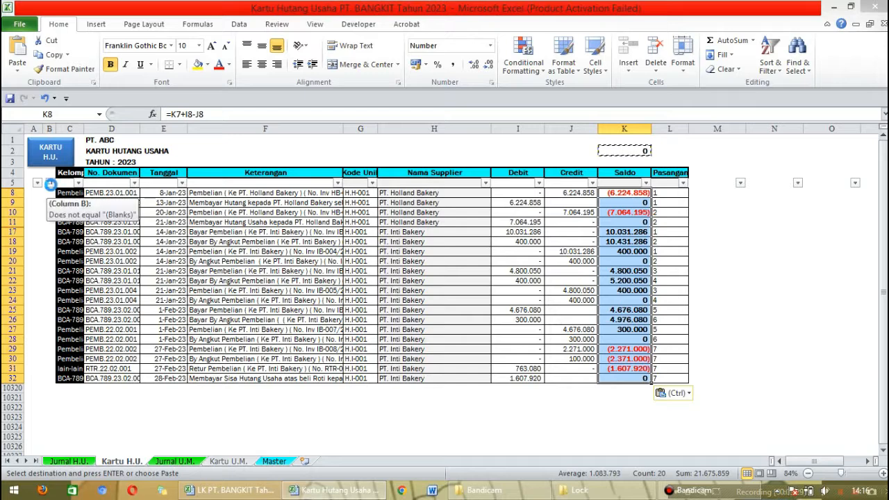
- Set the column B filter to show all rows, including blanks, and remove the KARTU H.U. macro shape from the Kartu H.U. sheet
click(51, 184)
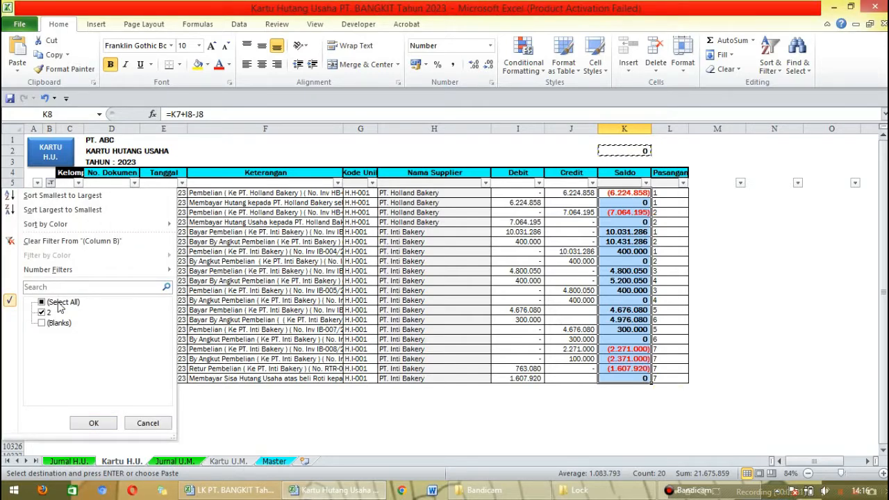
click(58, 303)
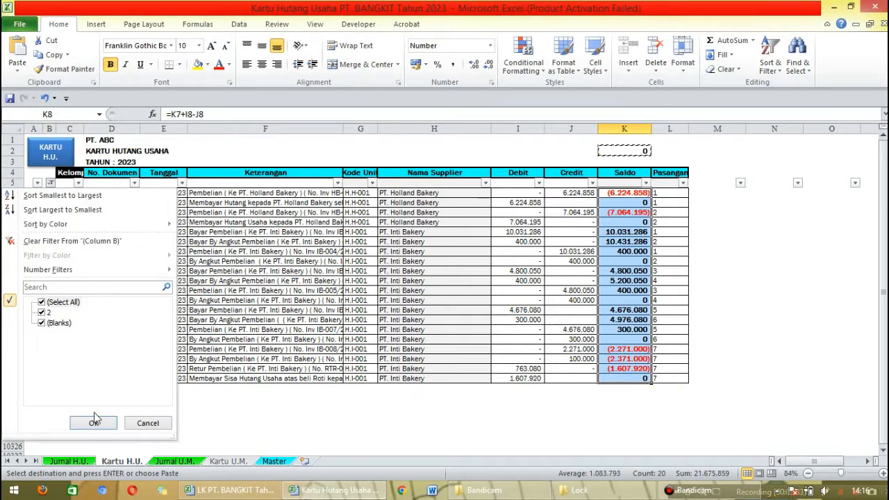
click(93, 423)
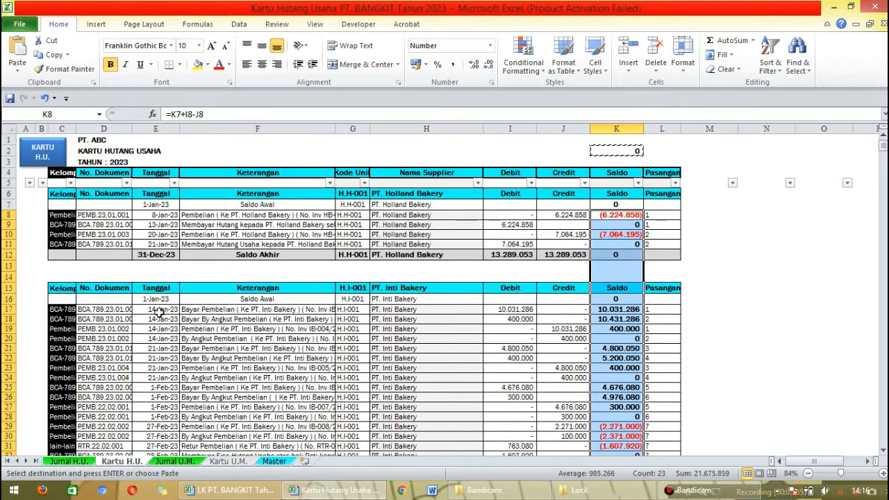
right_click(63, 144)
click(95, 150)
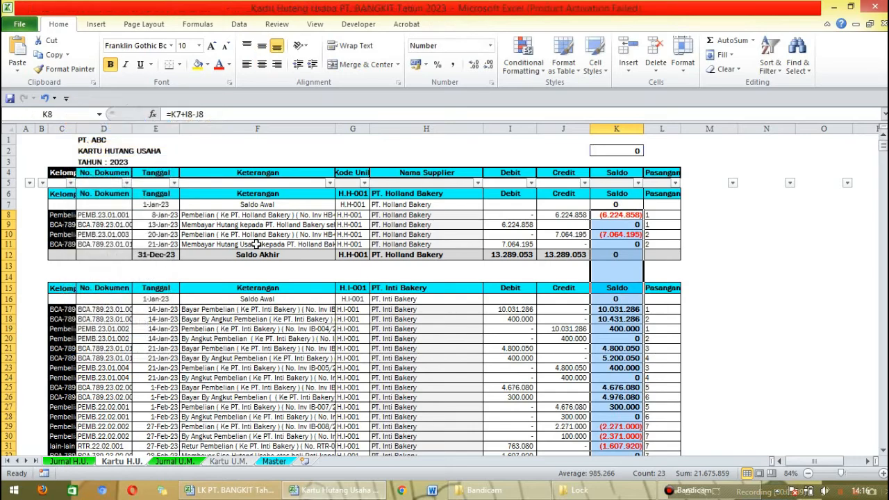
- Look over the generated supplier cards and examine the PT. Holland Bakery entries sharing Pasangan number 1 in rows 8 and 9
click(257, 276)
scroll(459, 246, down, 6)
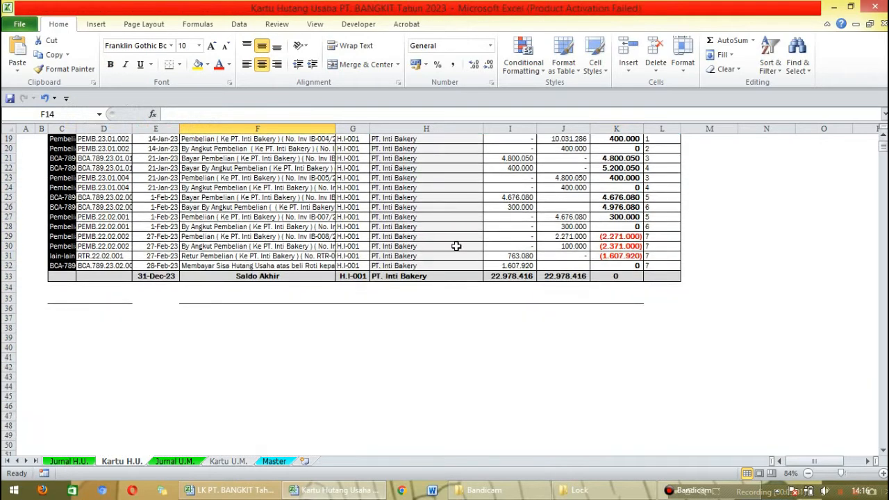
scroll(457, 244, up, 6)
click(665, 127)
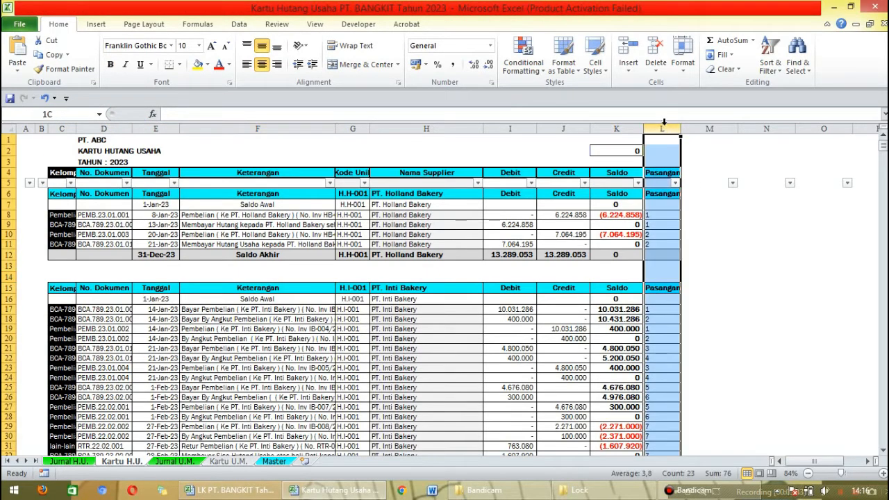
click(647, 224)
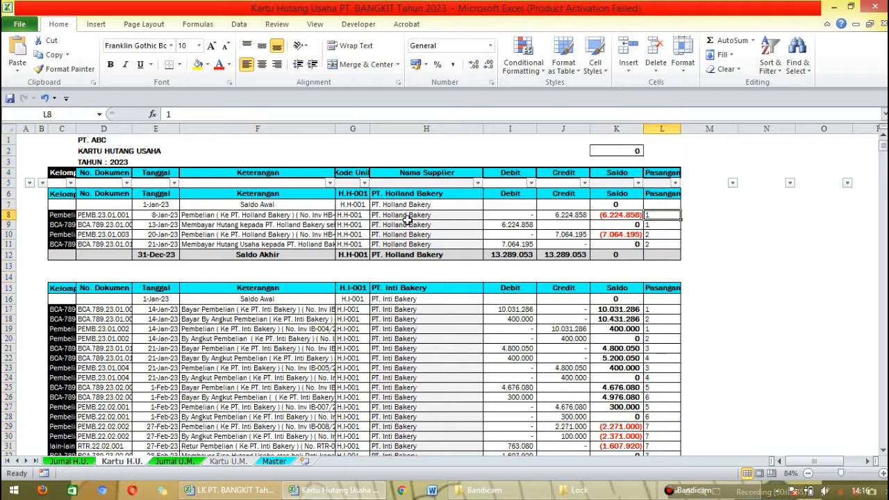
drag(221, 216, 660, 215)
drag(221, 225, 659, 215)
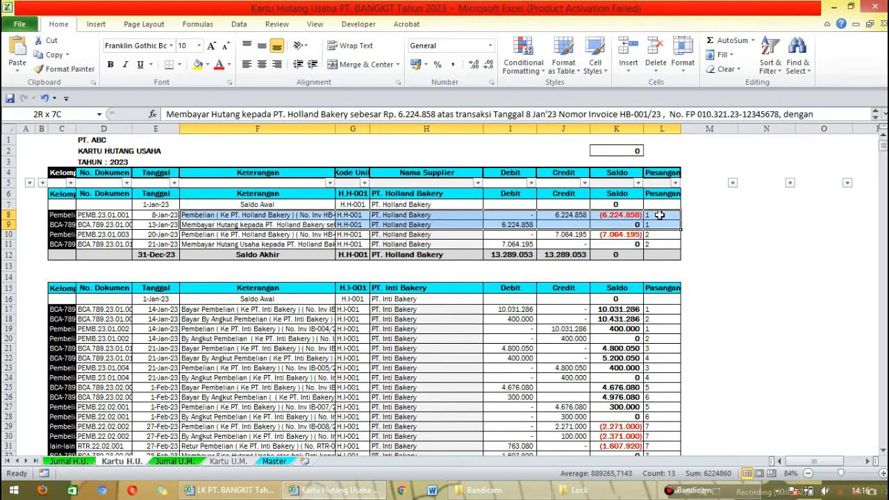
- Examine the PT. Inti Bakery card's Pasangan numbers and compare the entries sharing pair number 1 in rows 17 and 19
scroll(637, 234, down, 2)
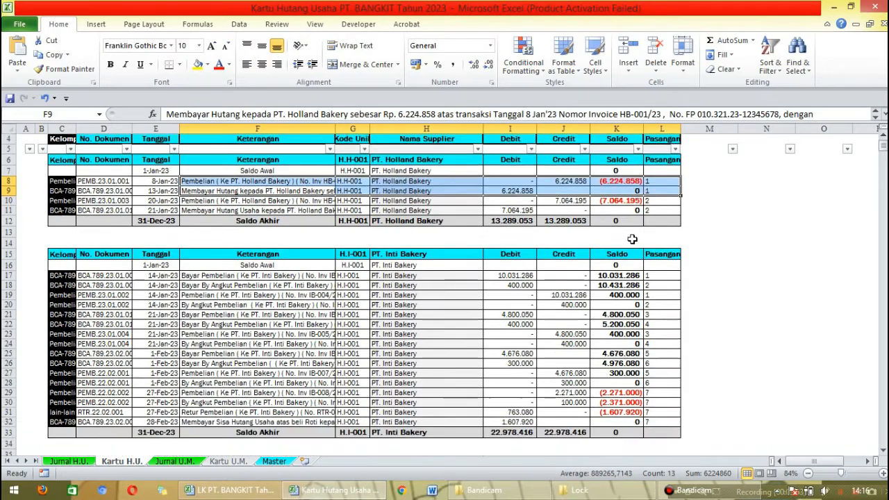
drag(661, 244, 654, 393)
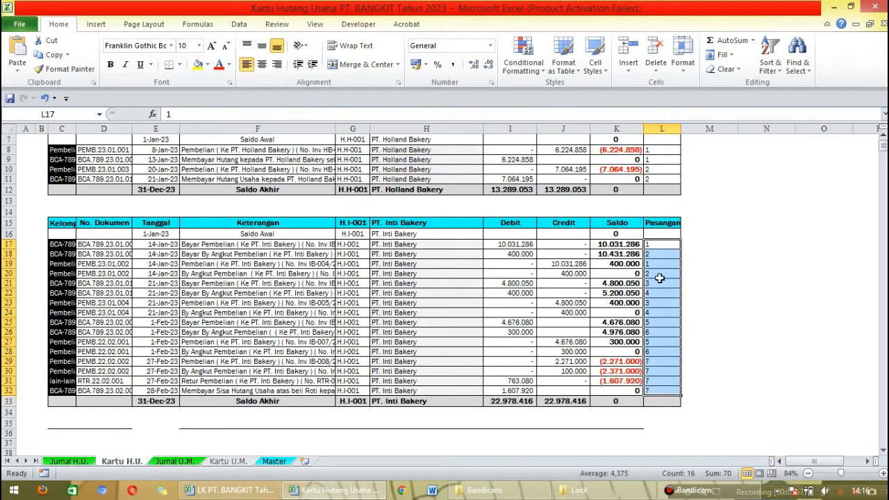
click(656, 245)
key(shift+Left)
key(shift+Left)
key(shift+Left)
key(shift+Left)
key(shift+Left)
key(shift+Left)
key(shift+Left)
key(shift+Left)
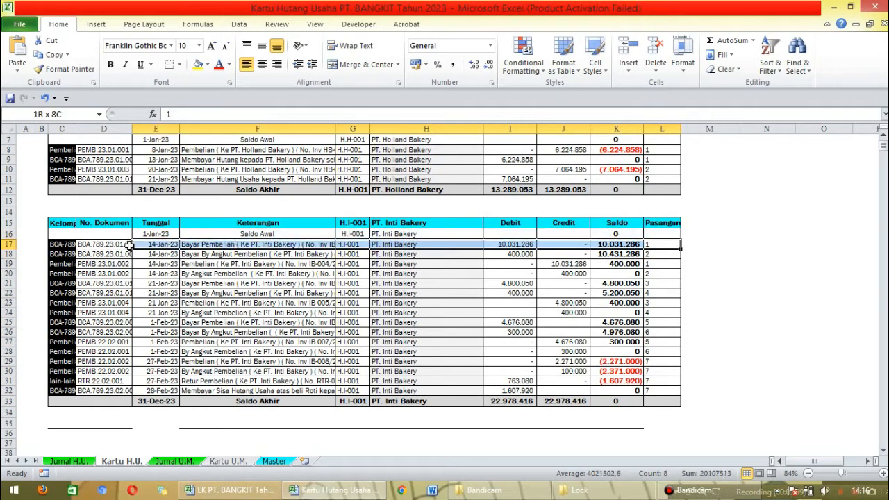
drag(664, 263, 90, 264)
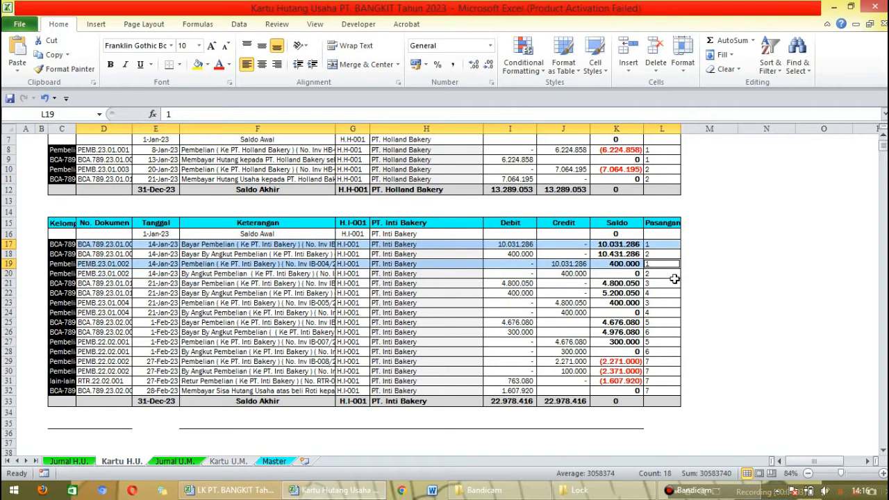
drag(659, 273, 625, 245)
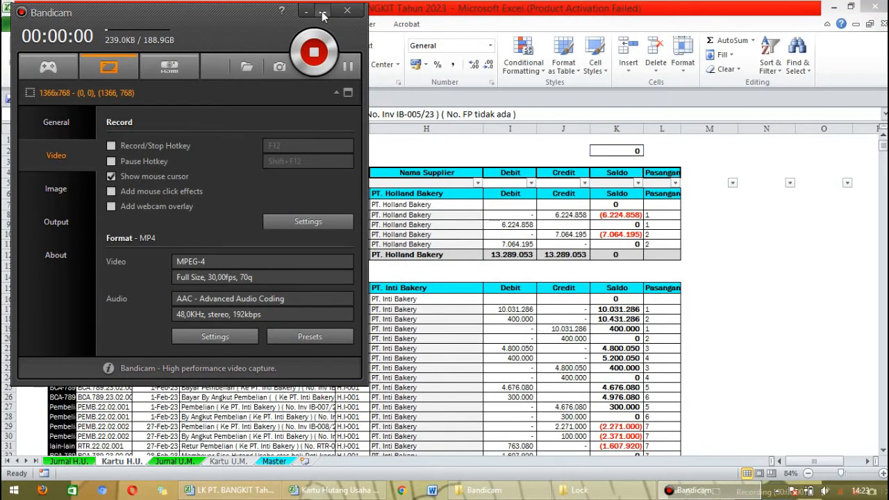
- Switch to the LK PT. BANGKIT Tahun 2023 workbook and search column H of Buku Besar for "uang muka pembeli", selecting the account's first entry
click(323, 12)
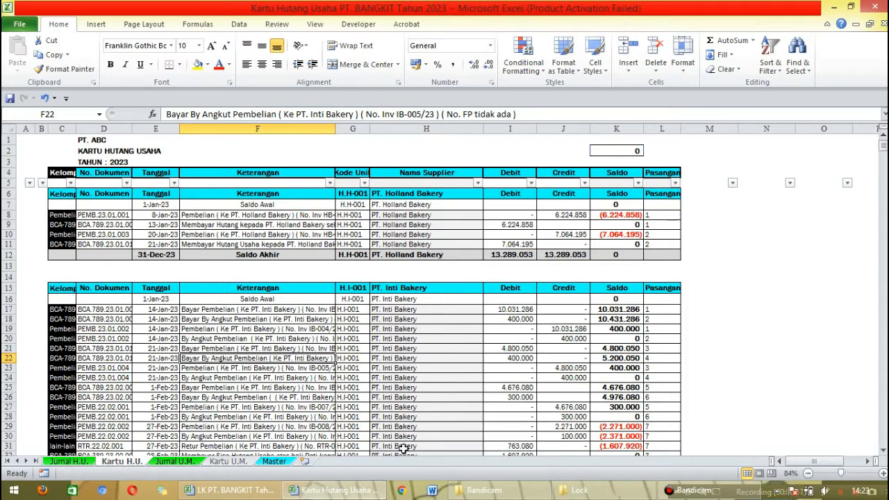
click(231, 491)
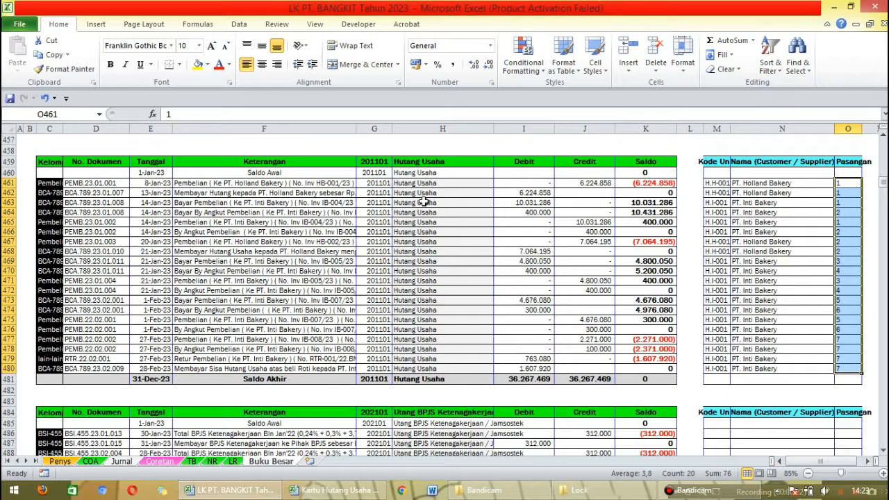
click(435, 129)
key(ctrl+f)
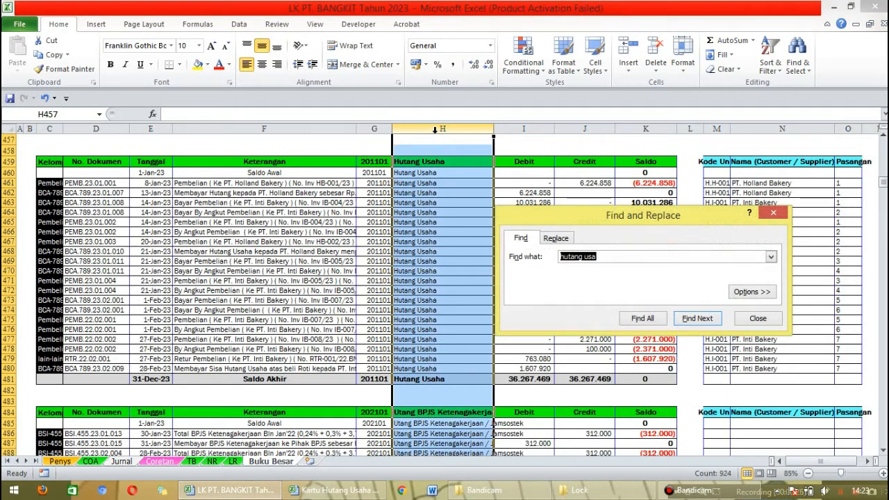
text(uang muka pembeli)
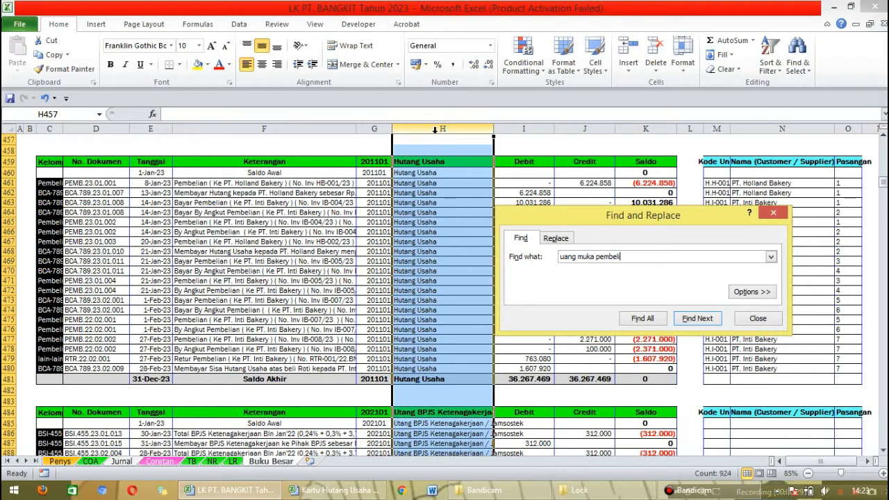
key(Return)
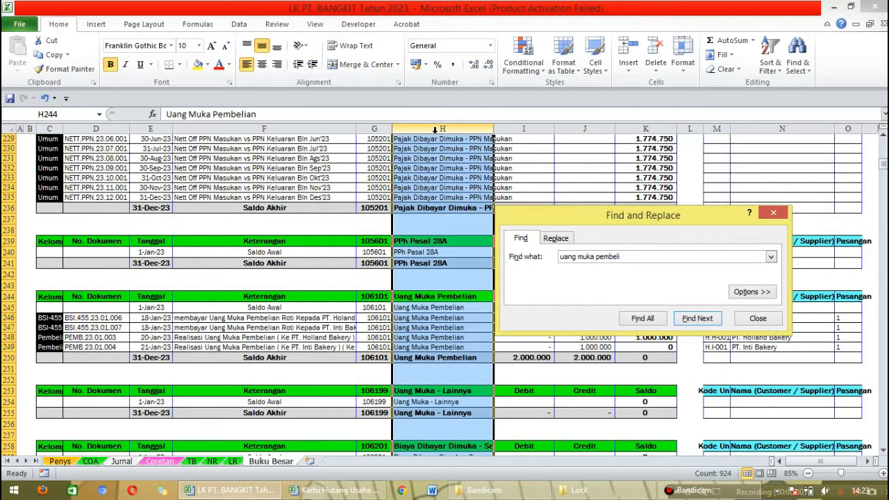
click(759, 319)
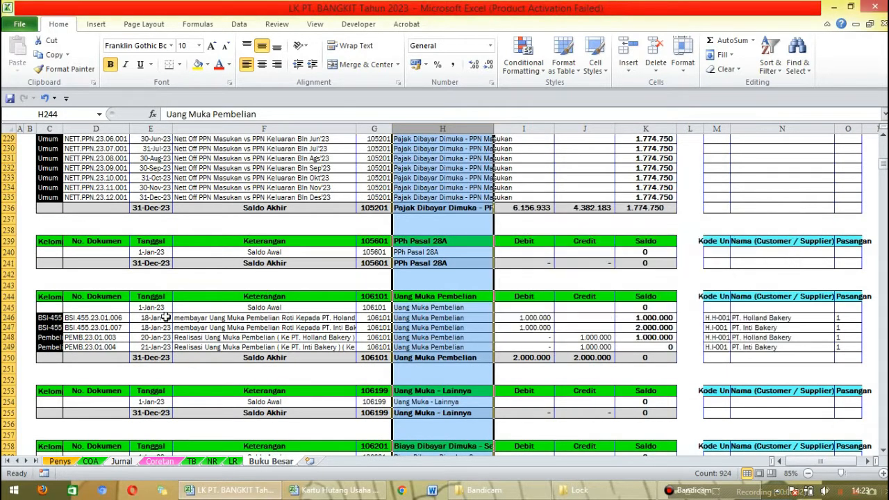
click(101, 317)
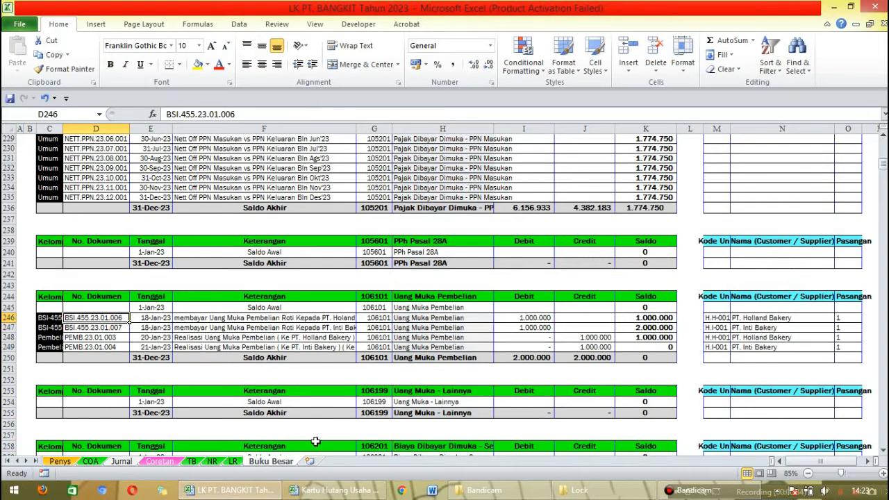
- Switch to the Kartu Hutang Usaha workbook and check its Jurnal U.M. and Kartu U.M. sheets, ending on Jurnal U.M
click(338, 490)
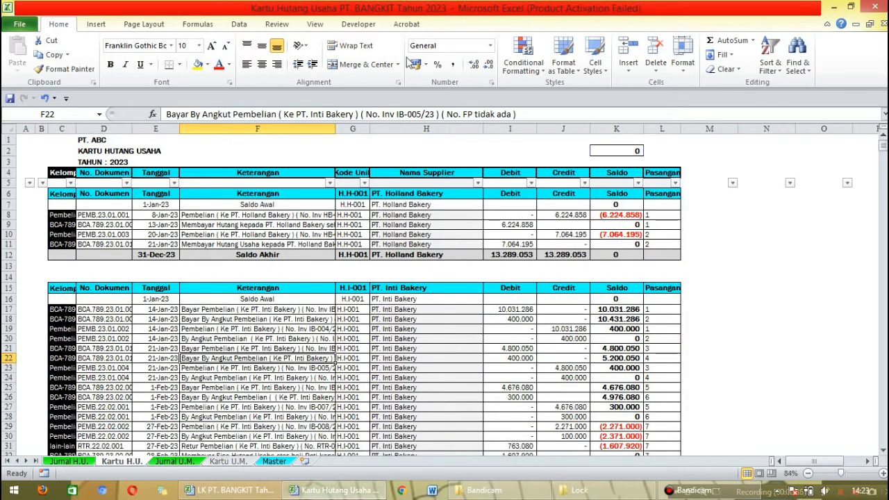
click(174, 461)
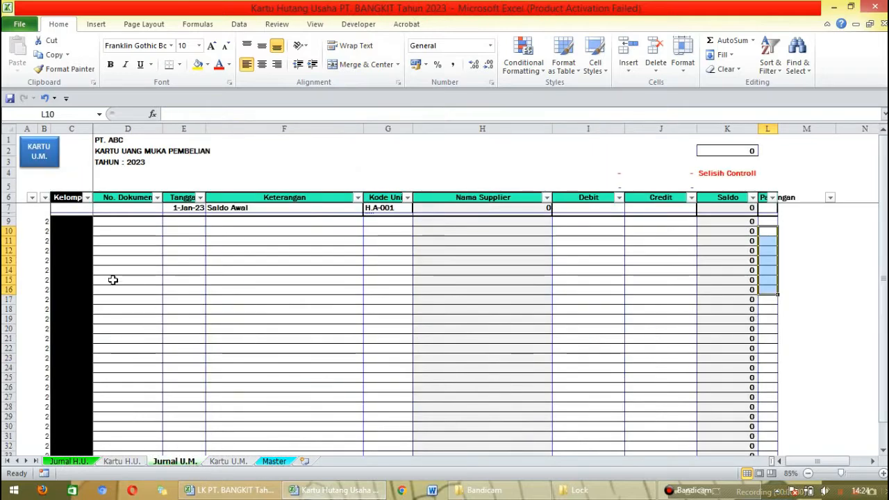
click(114, 231)
click(228, 462)
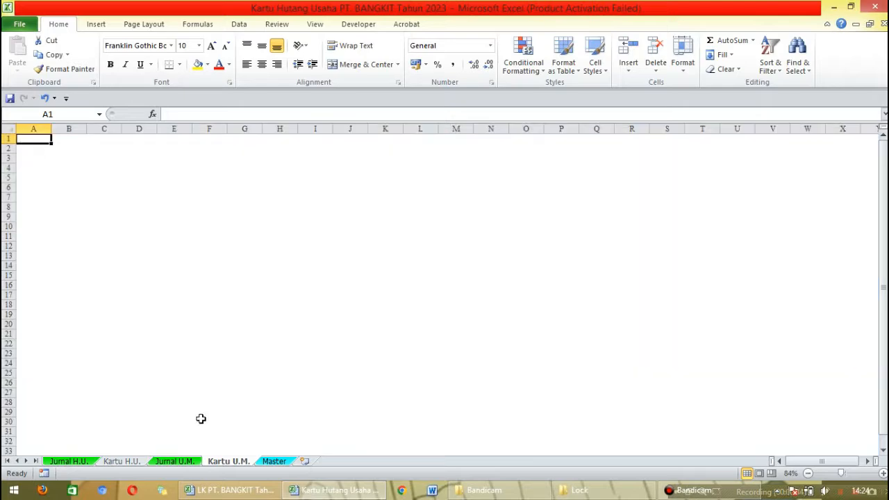
click(174, 461)
- Copy the Uang Muka Pembelian entries C246:F249 from Buku Besar and paste them at C10 on the Jurnal U.M. sheet
click(230, 490)
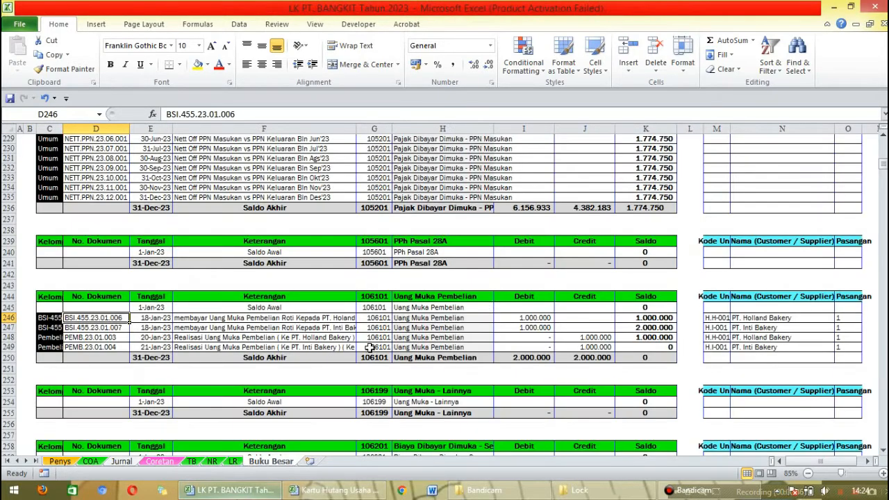
drag(43, 317, 261, 346)
key(ctrl+c)
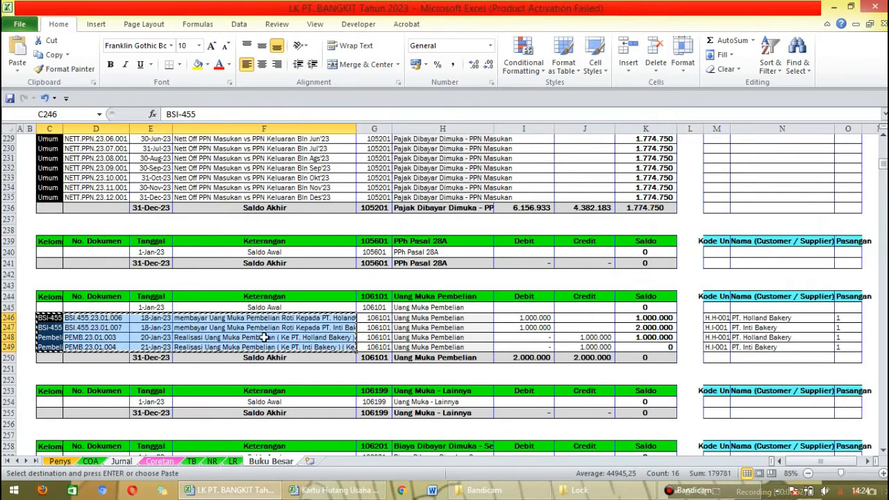
click(359, 484)
click(65, 231)
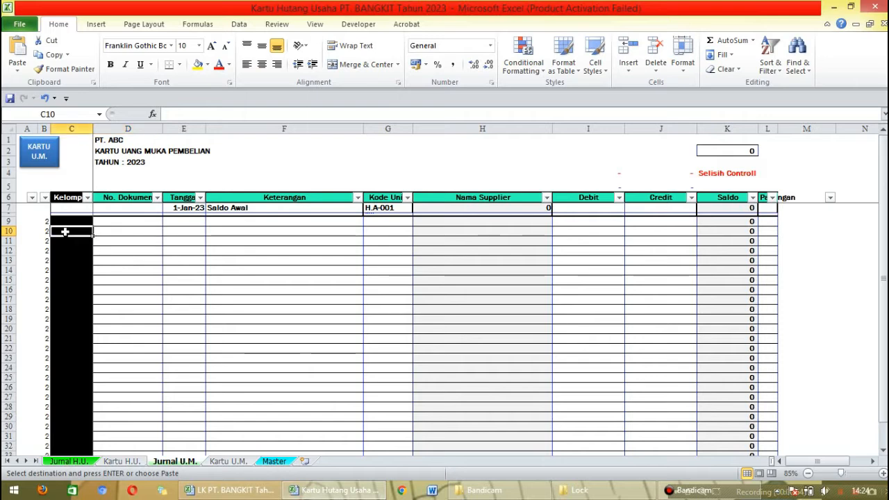
click(17, 54)
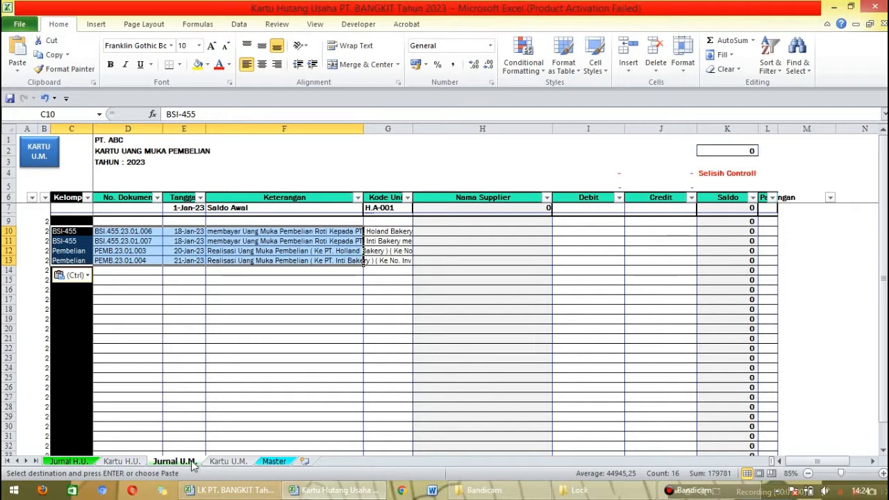
- Copy the supplier codes M246:M249 from Buku Besar into the Kode Unik column starting at G10 on Jurnal U.M
click(229, 490)
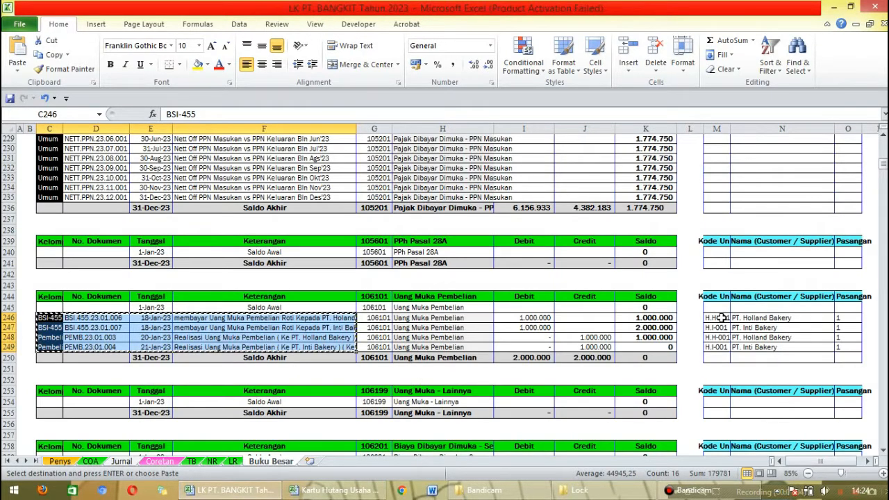
drag(722, 317, 717, 346)
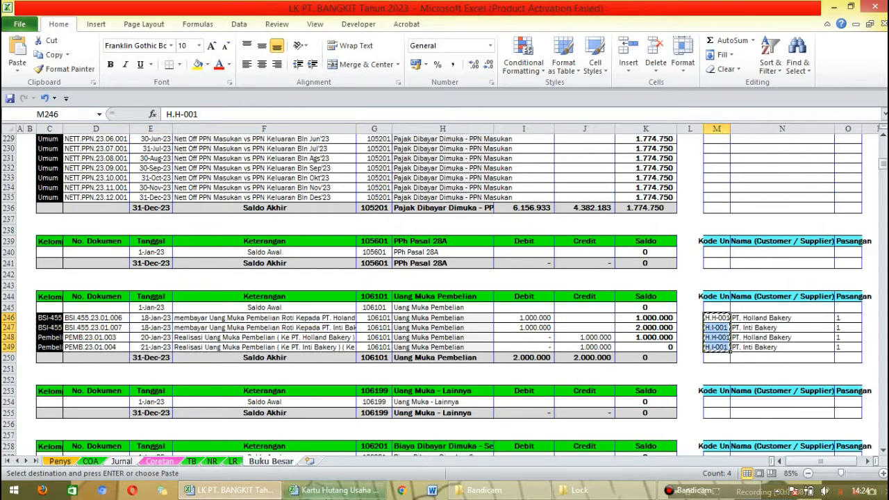
click(337, 491)
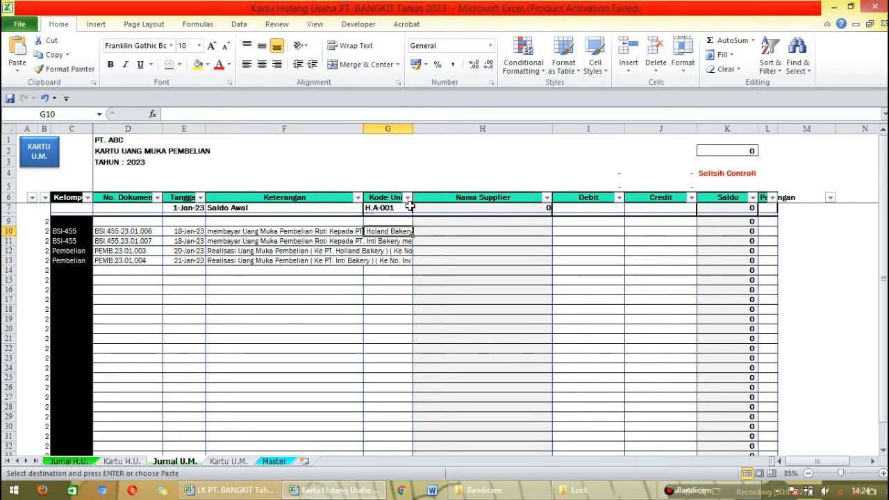
key(ctrl+v)
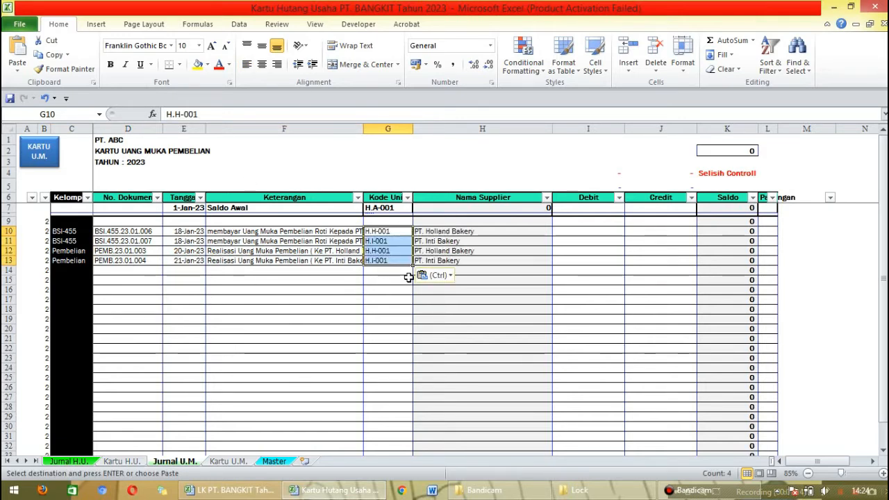
click(461, 229)
- Copy the Uang Muka Pembelian debit and credit amounts I246:J249 from Buku Besar to I10 on Jurnal U.M
click(569, 230)
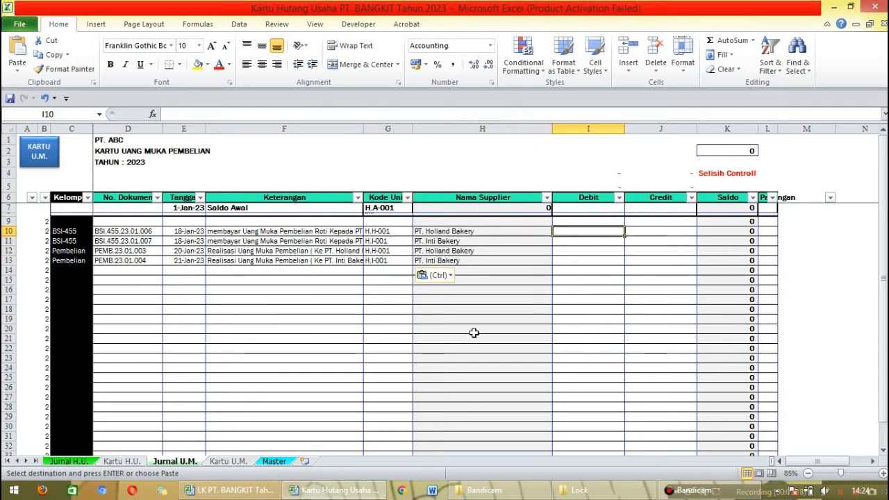
click(230, 490)
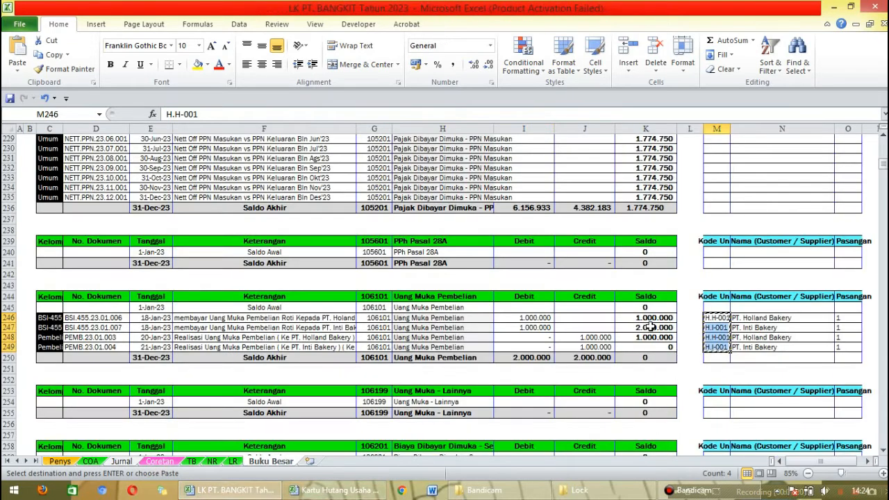
drag(525, 319, 580, 349)
key(ctrl+c)
key(alt+Tab)
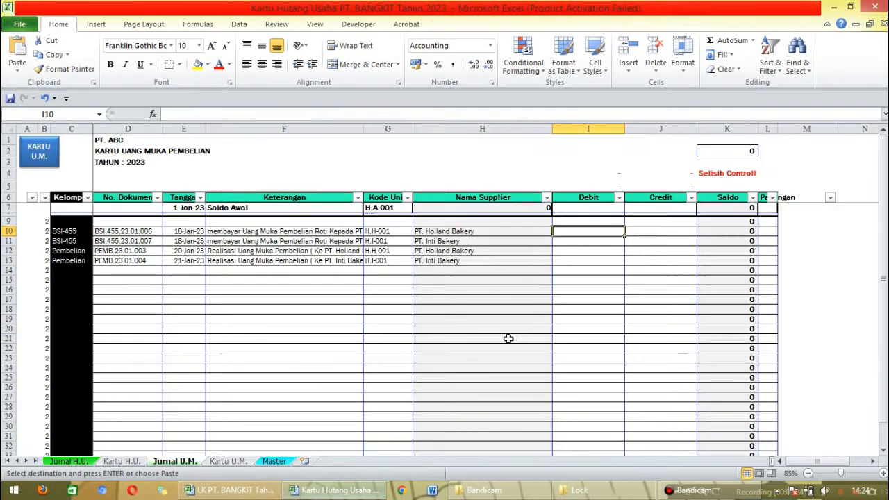
key(ctrl+v)
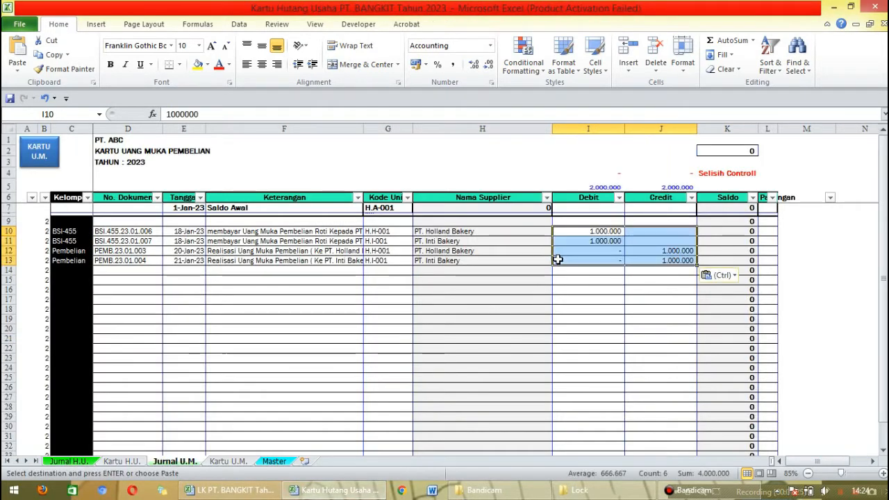
- Copy the Pasangan numbers O246:O249 from Buku Besar to L10 on Jurnal U.M. and review the completed rows
click(768, 232)
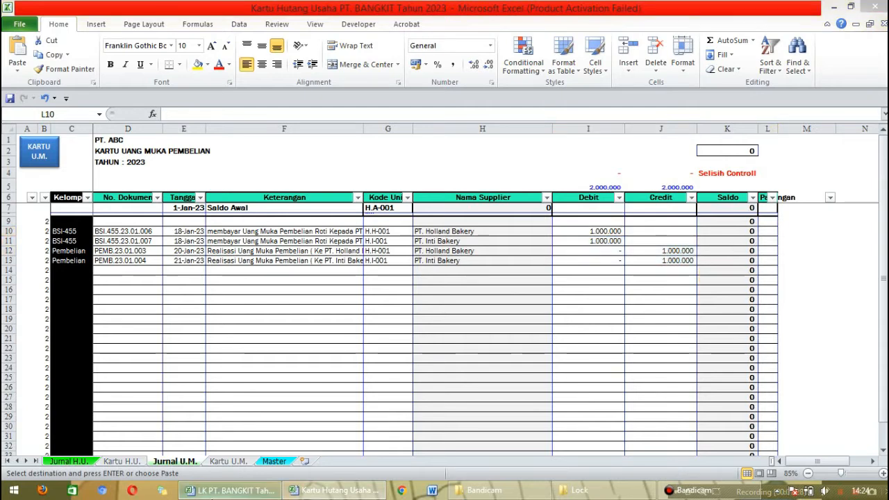
click(235, 491)
drag(838, 319, 838, 348)
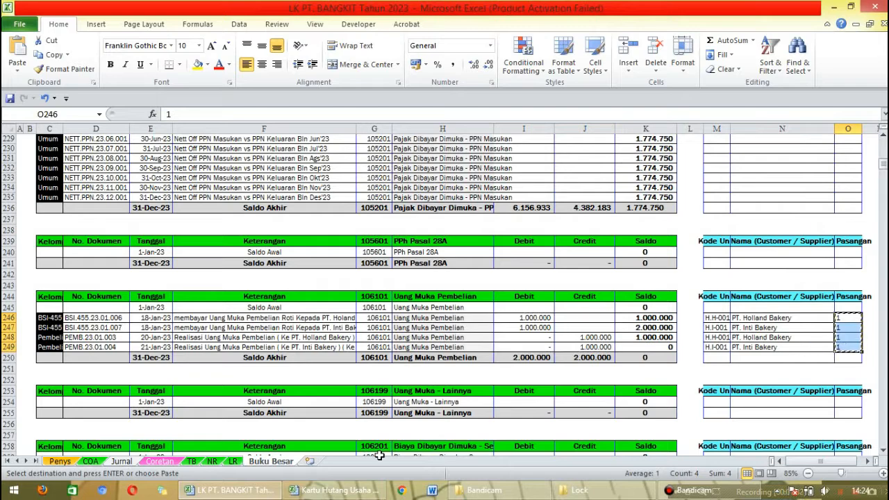
click(339, 490)
key(ctrl+v)
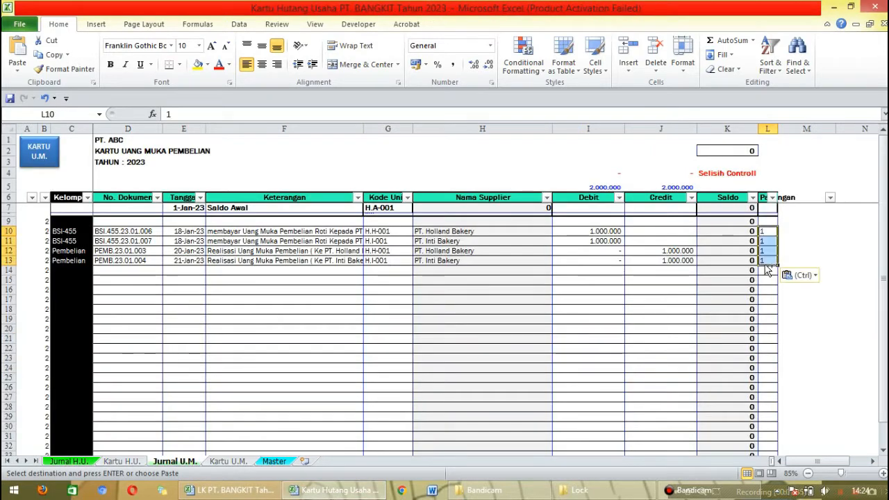
drag(762, 234, 66, 263)
click(149, 282)
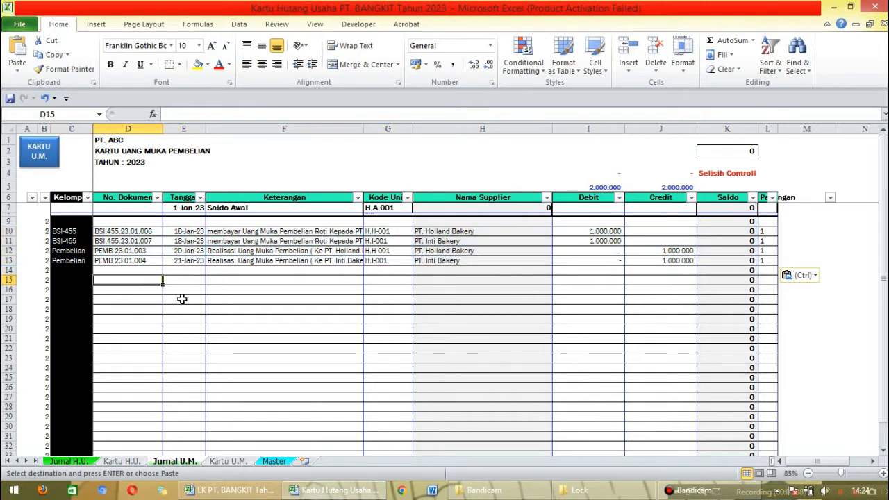
- Generate the supplier cards with the KARTU U.M. macro and paste K2's running-balance formula into the filtered Saldo cells K8 through K16
click(53, 145)
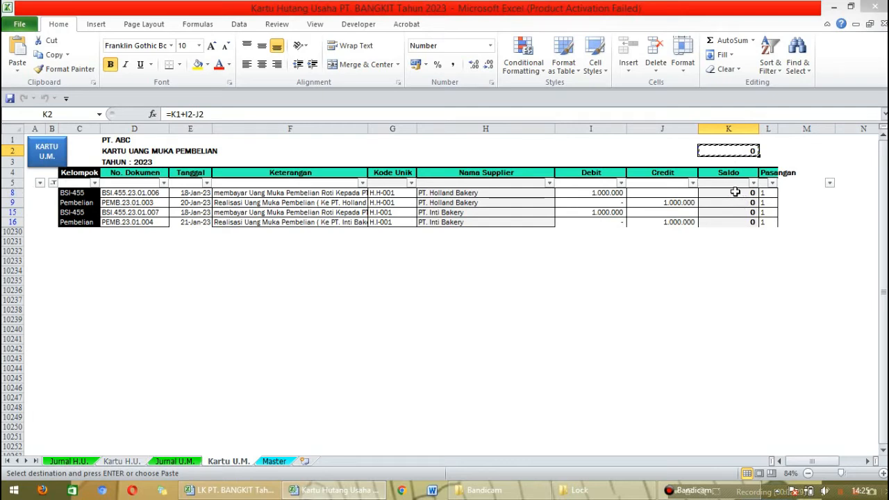
drag(735, 192, 732, 219)
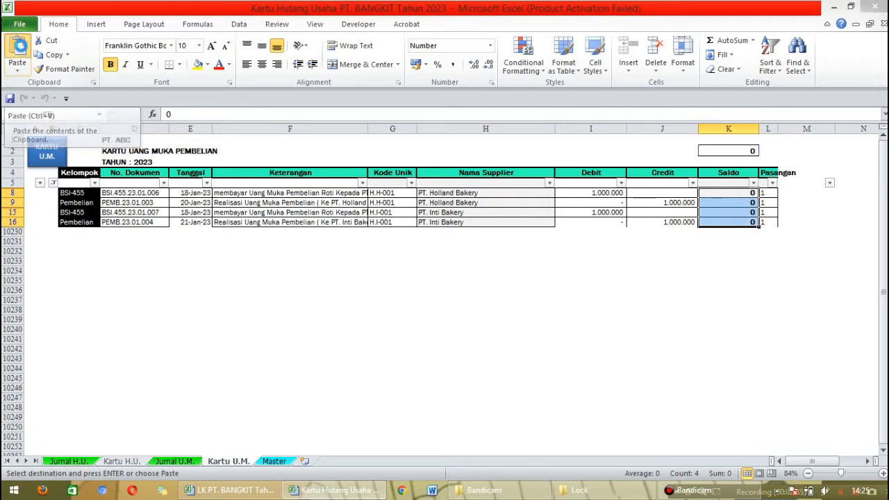
click(18, 52)
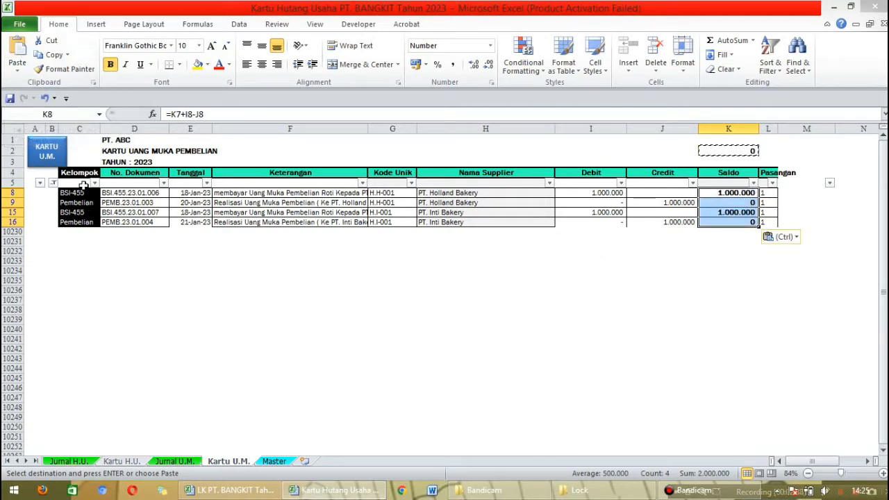
- Show all rows on Kartu U.M. by selecting every value in the column B filter, and cut the KARTU U.M. macro button from the sheet
click(54, 183)
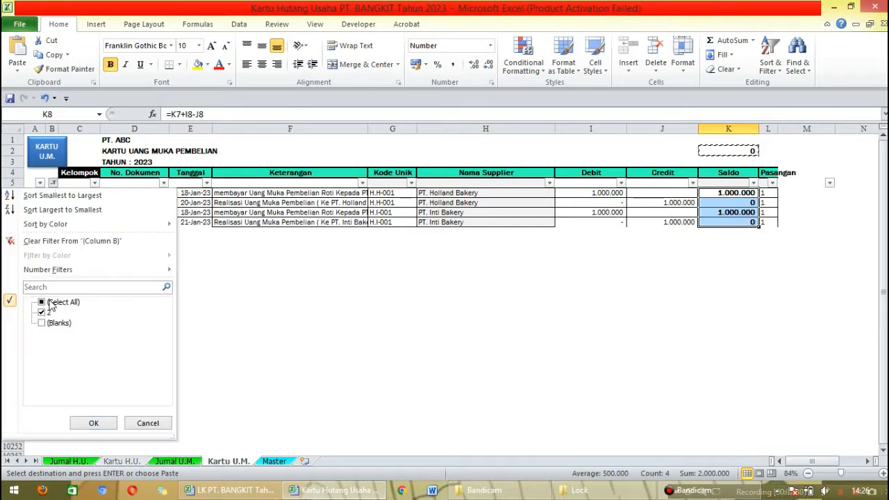
click(90, 423)
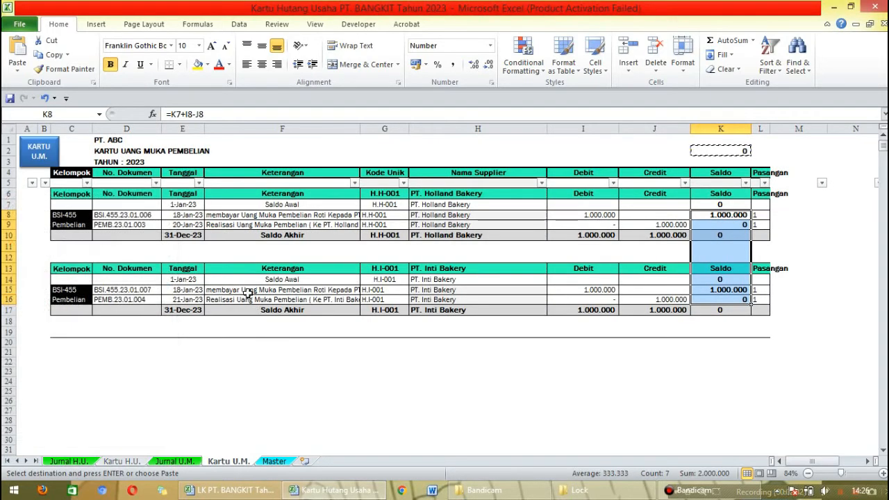
right_click(58, 144)
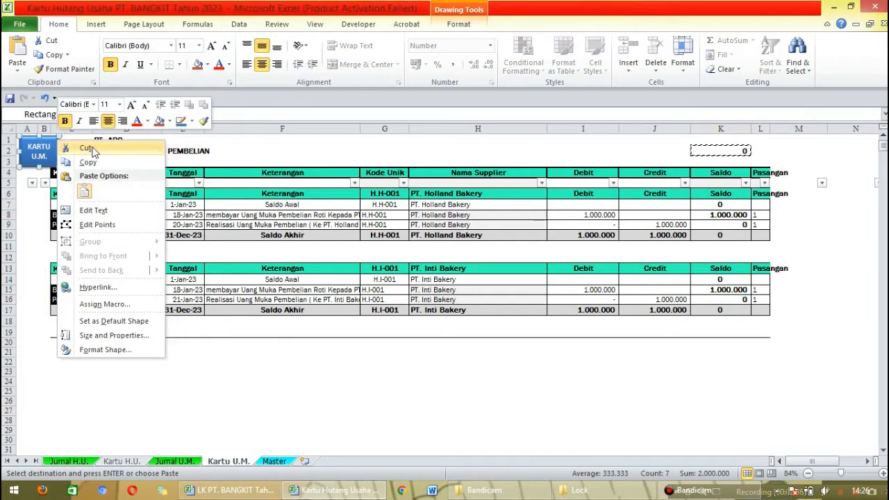
click(93, 150)
click(261, 374)
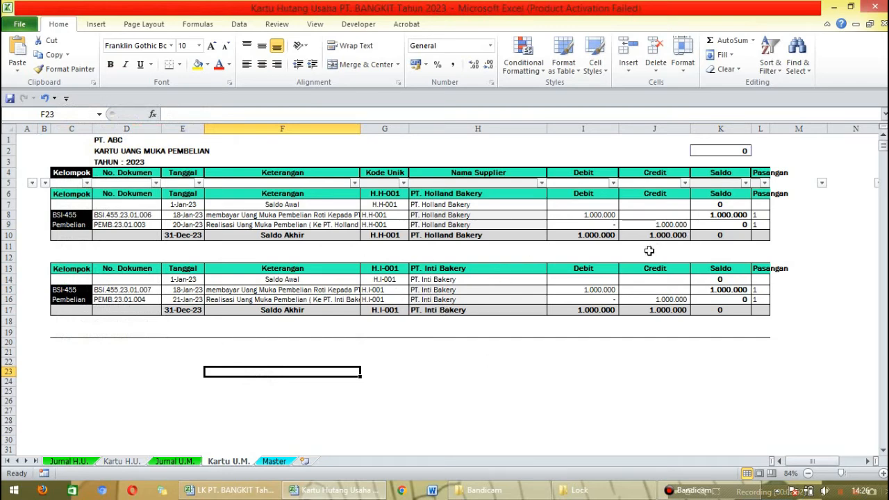
click(762, 214)
drag(763, 219, 760, 223)
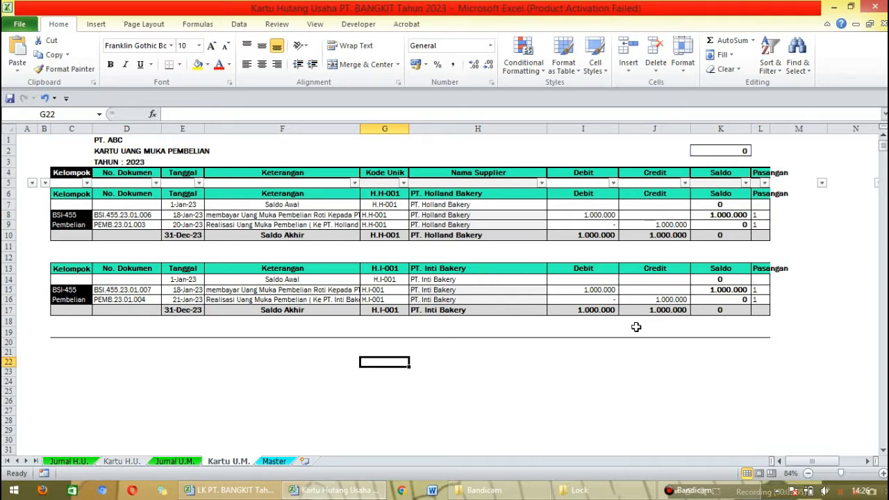
key(Left)
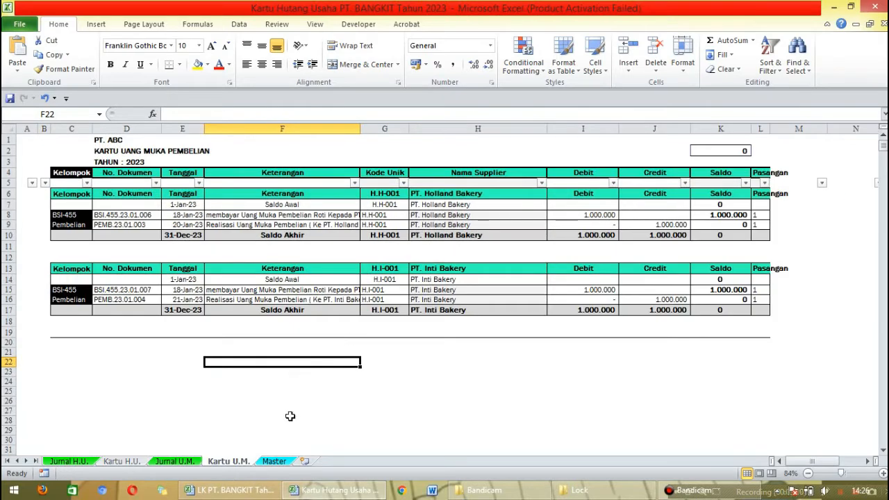
drag(258, 333, 312, 359)
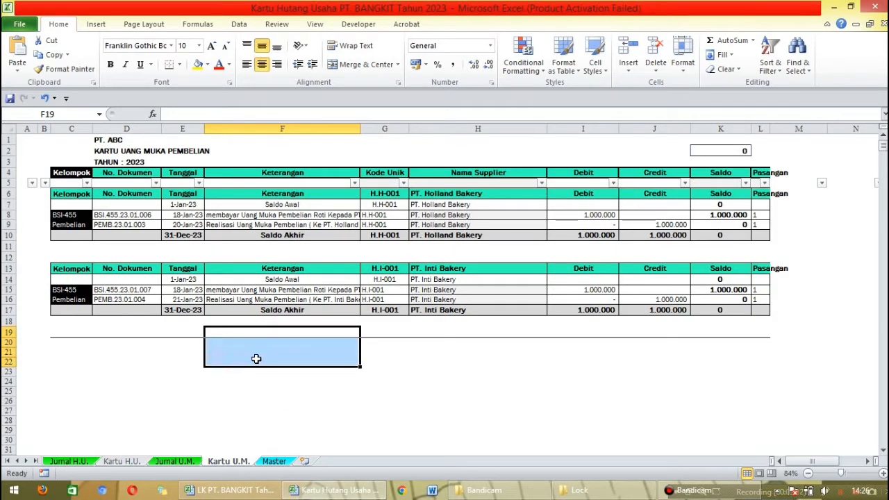
click(453, 361)
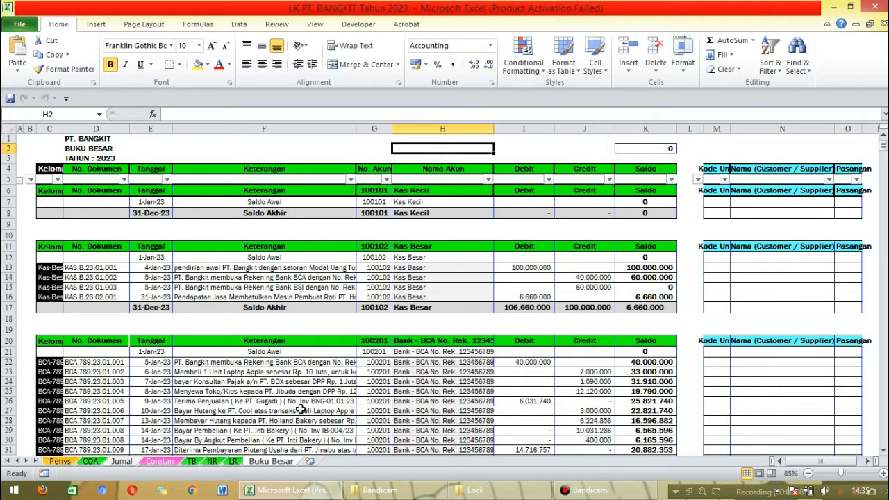
- Find the Piutang Usaha account by searching the Nama Akun column of Buku Besar in the LK workbook for "piutang us"
click(420, 129)
key(ctrl+f)
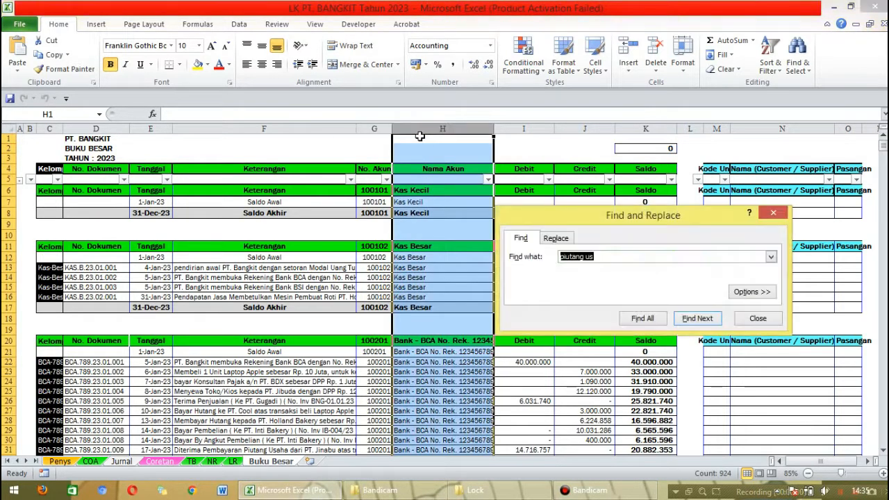
text(piutang us)
key(Return)
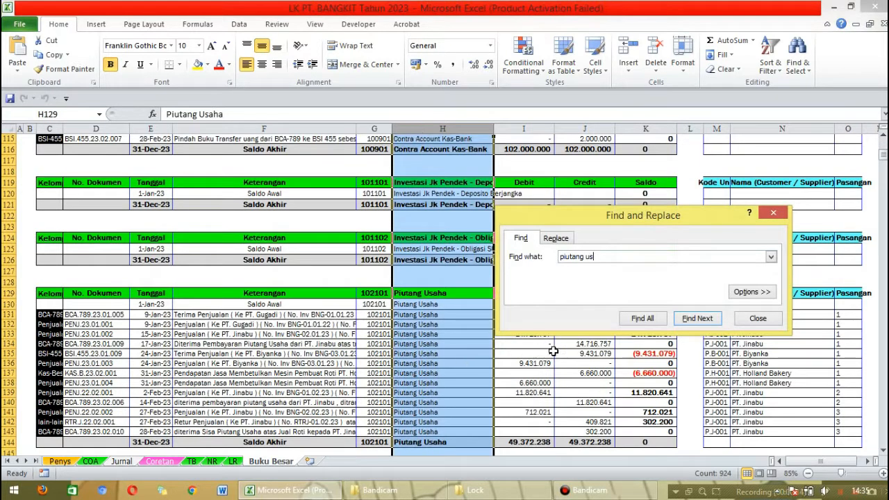
click(772, 321)
click(236, 362)
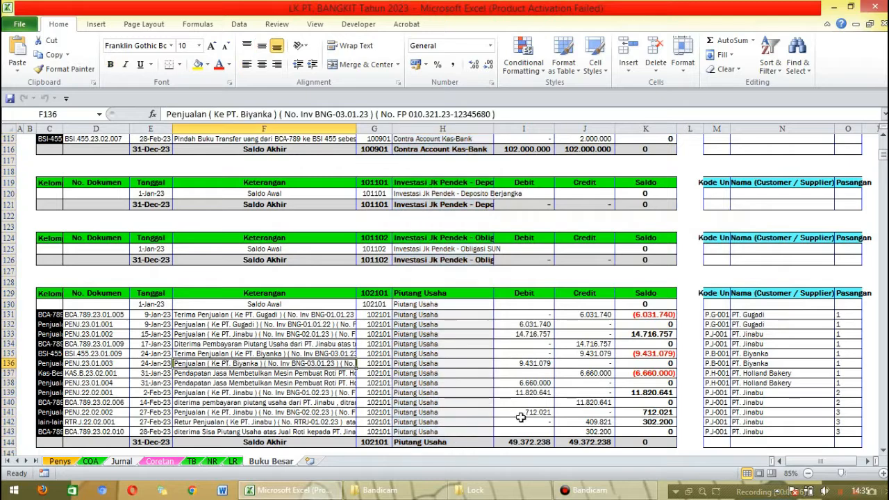
- Open the Kartu Piutang Usaha PT. BANGKIT Tahun 2023 workbook and copy Buku Besar's Piutang Usaha entries C131:F143 to C10 on Jurnal P.U
click(512, 491)
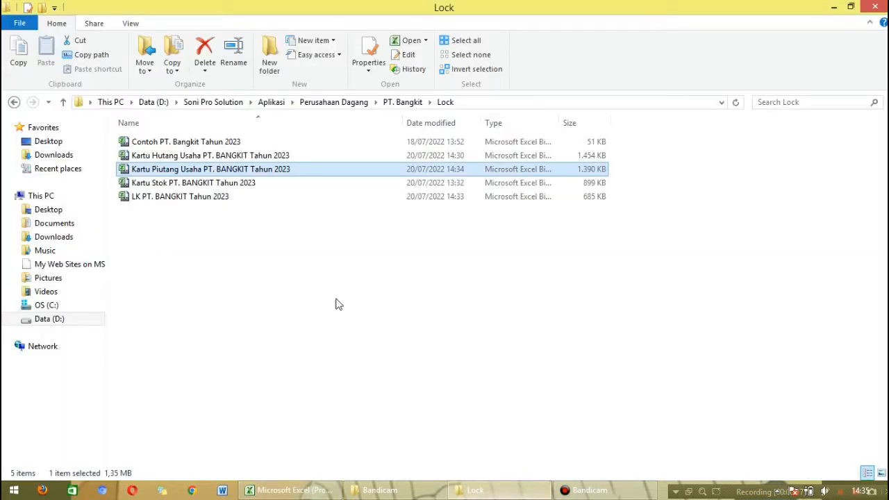
double_click(154, 170)
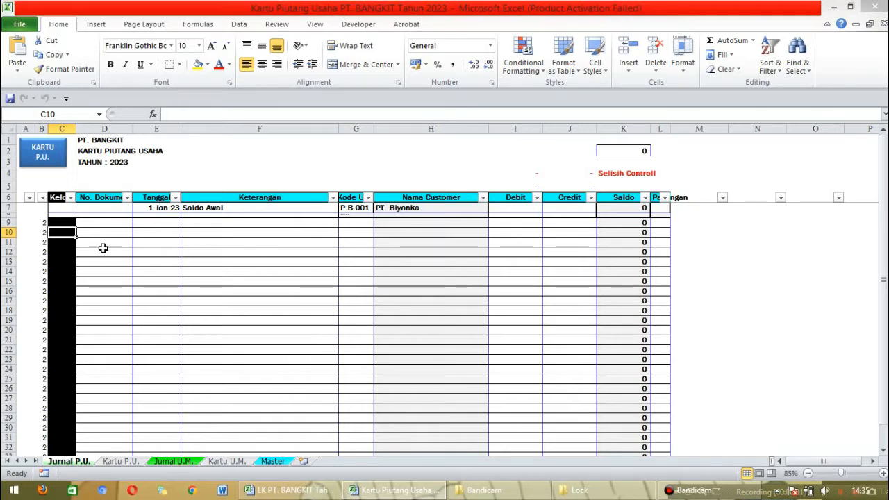
click(289, 489)
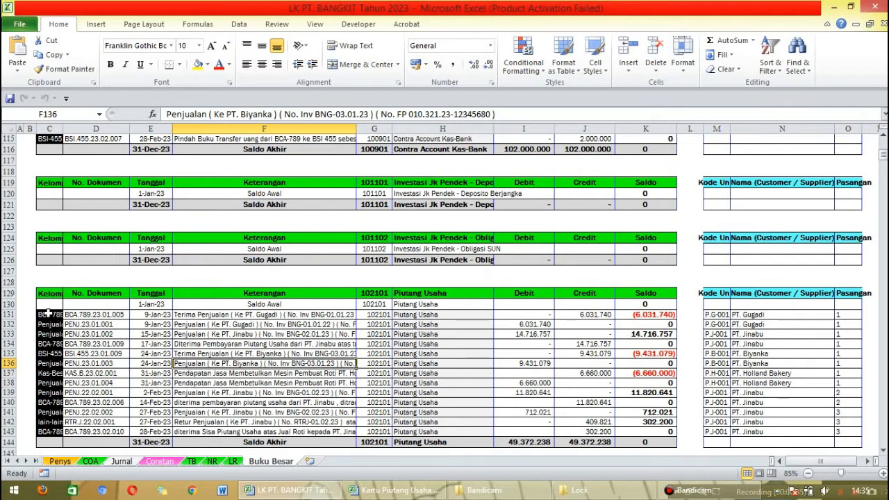
drag(49, 314, 312, 432)
key(ctrl+c)
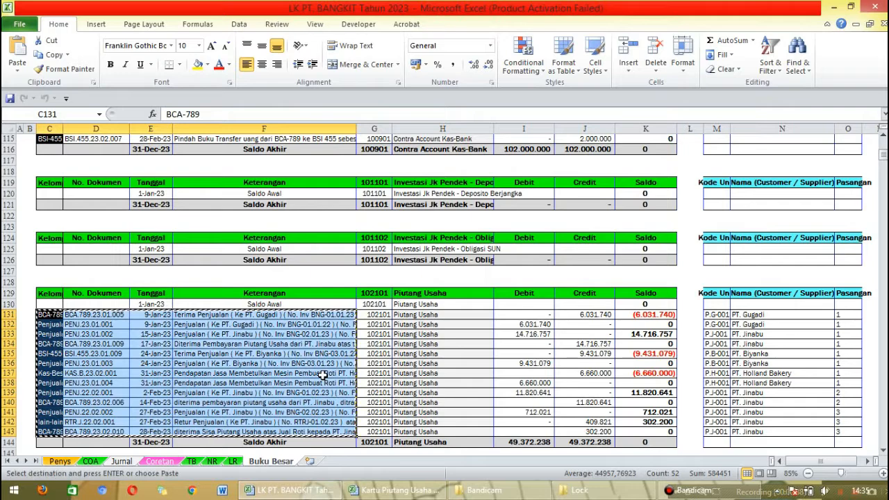
click(396, 491)
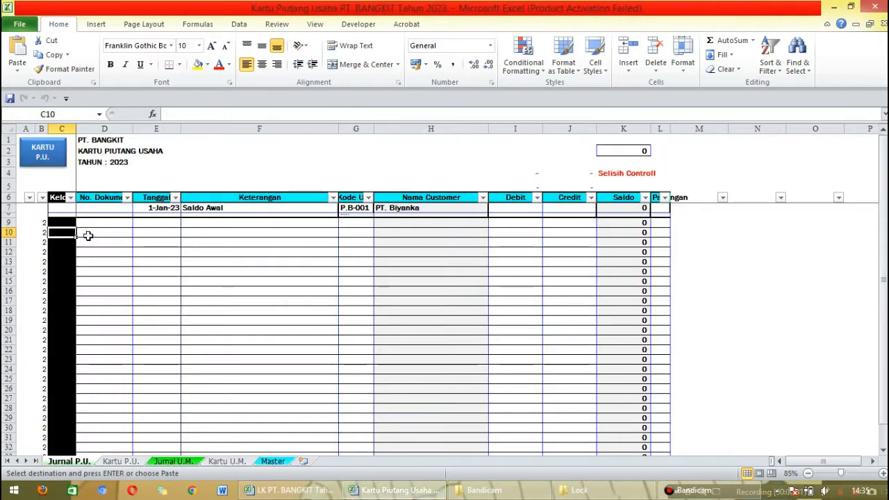
key(ctrl+v)
- Copy the customer codes M131:M143 from Buku Besar into the Kode Unik column starting at G10 on Jurnal P.U
click(292, 491)
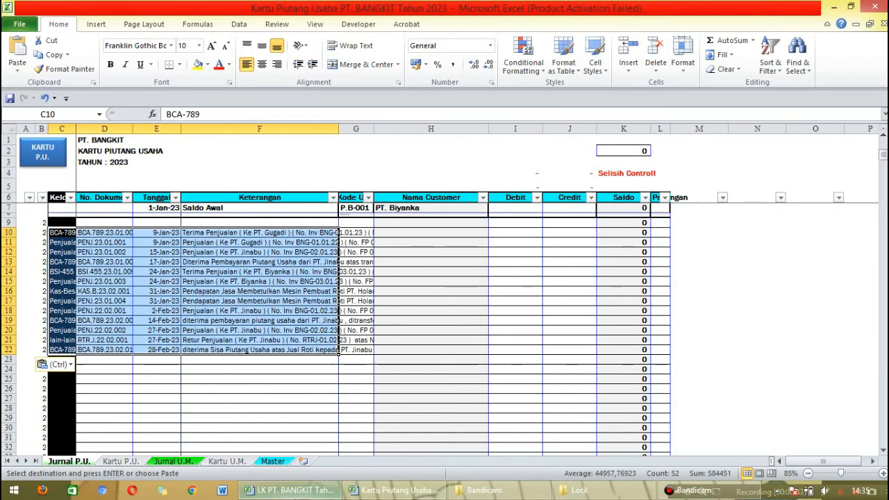
drag(718, 315, 721, 432)
key(ctrl+c)
click(397, 490)
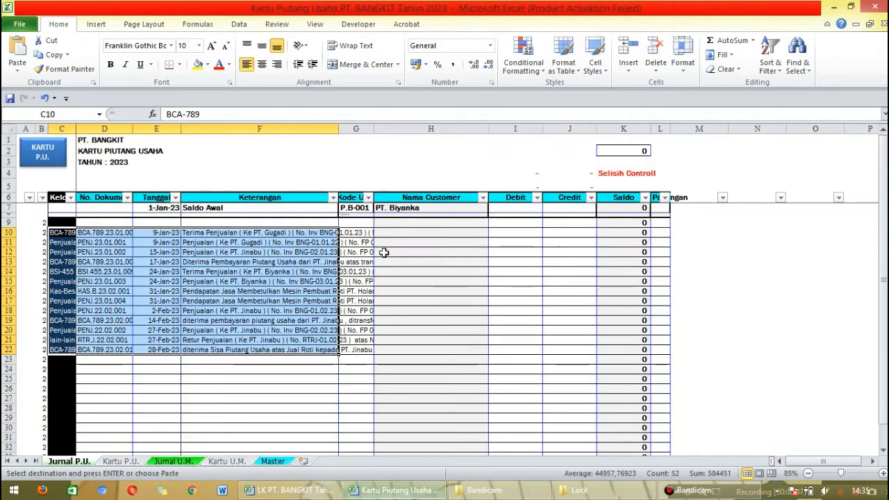
click(355, 232)
key(ctrl+v)
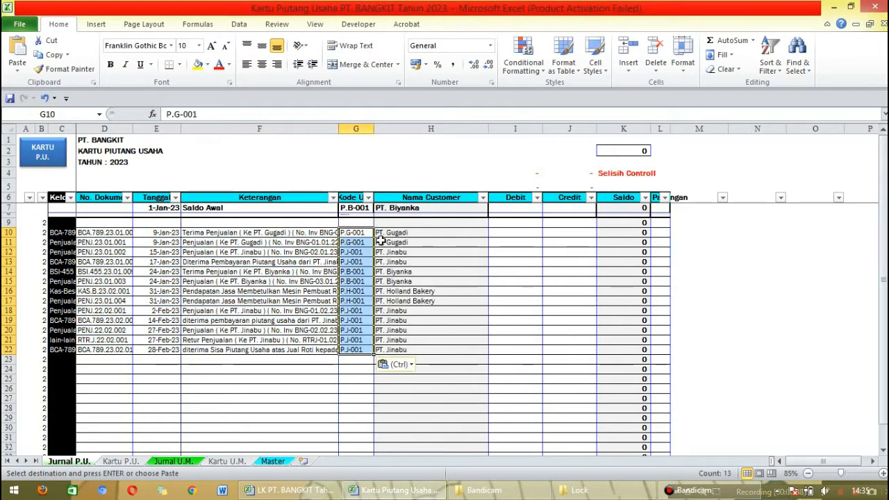
- Copy the Piutang Usaha debit and credit amounts I131:J143 from Buku Besar to I10 on Jurnal P.U
click(494, 231)
click(291, 490)
drag(523, 314, 581, 432)
key(ctrl+c)
click(397, 490)
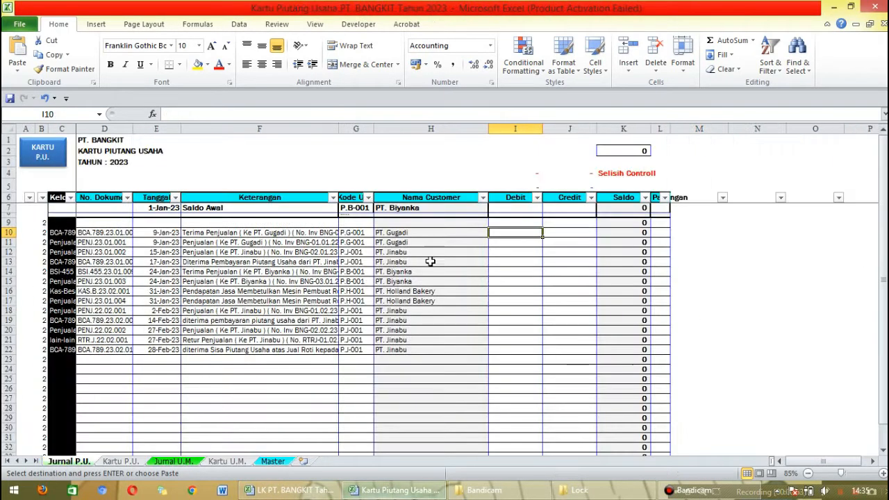
key(ctrl+v)
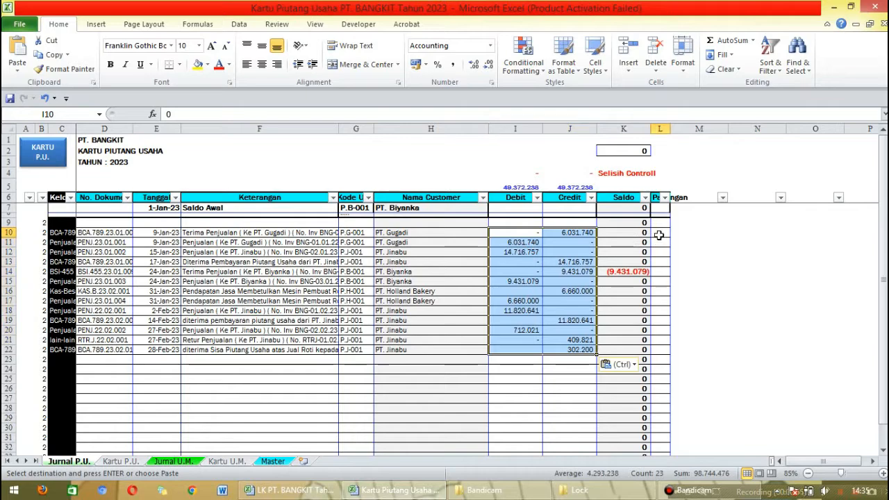
- Copy the Pasangan numbers O131:O143 from Buku Besar to L10 on Jurnal P.U
click(656, 233)
click(290, 490)
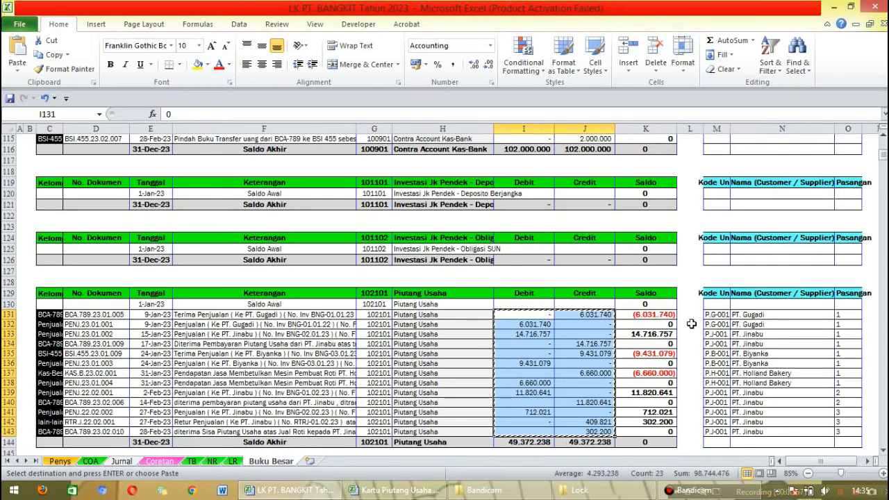
drag(848, 315, 850, 432)
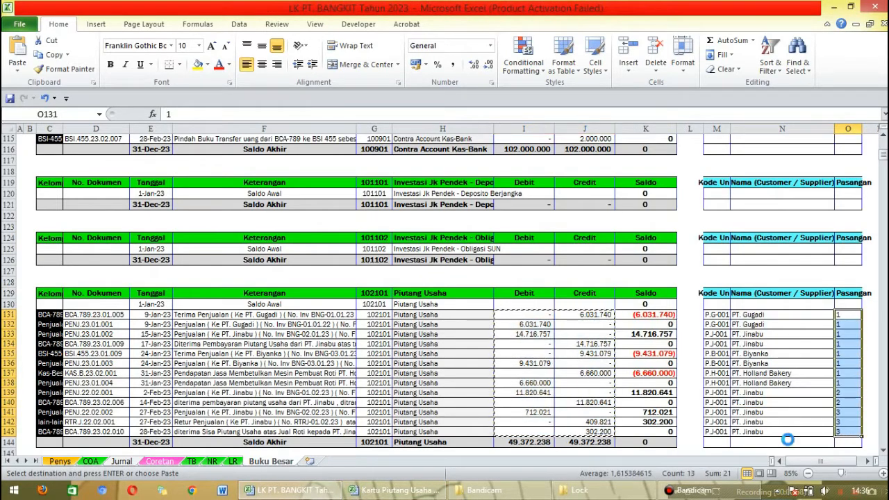
key(ctrl+c)
click(399, 490)
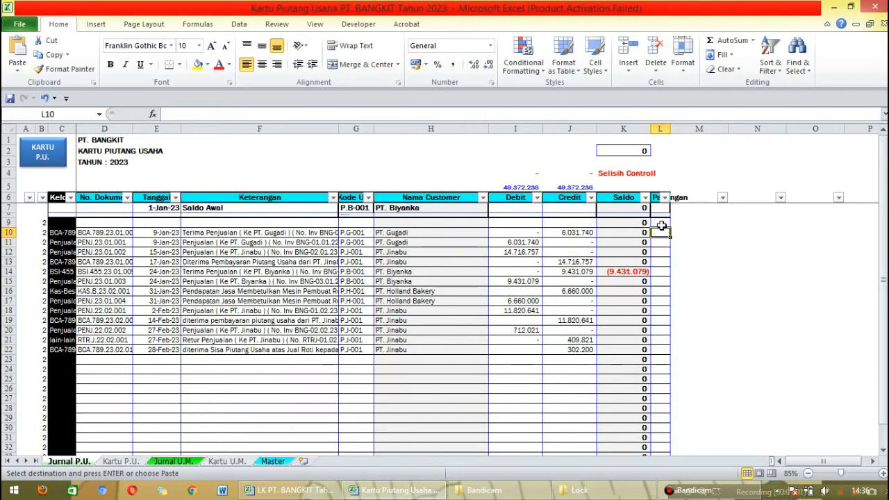
key(ctrl+v)
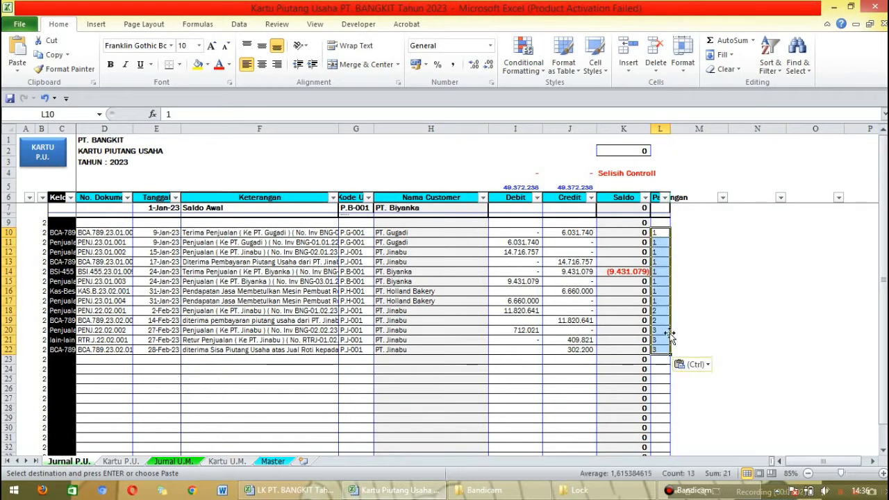
- Check the Kartu P.U. sheet and generate the customer cards from Jurnal P.U. with the KARTU P.U. macro
click(89, 235)
click(126, 462)
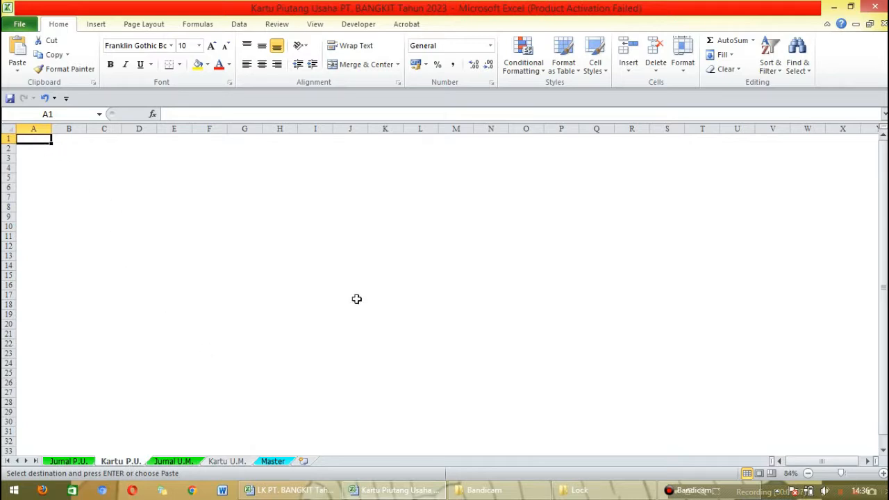
click(68, 462)
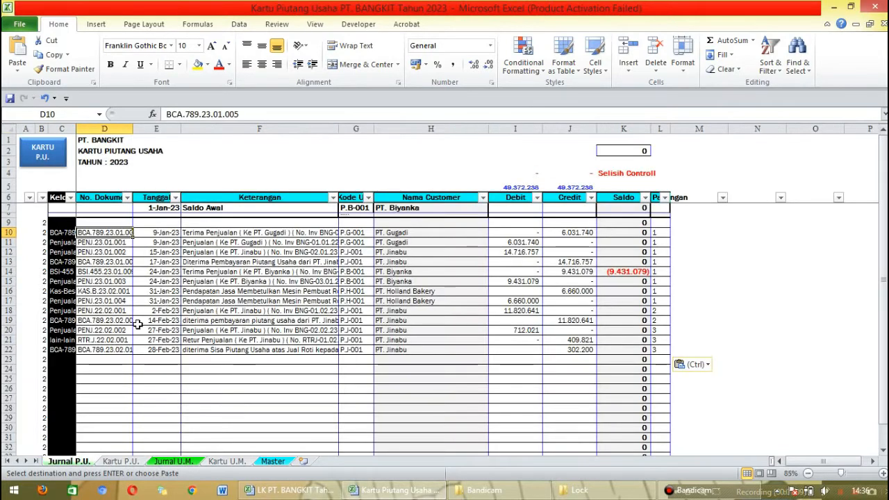
click(104, 243)
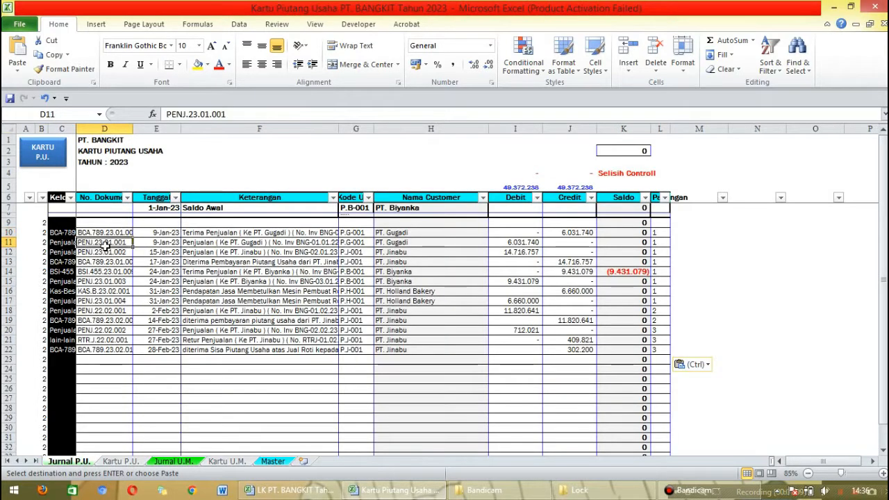
click(54, 151)
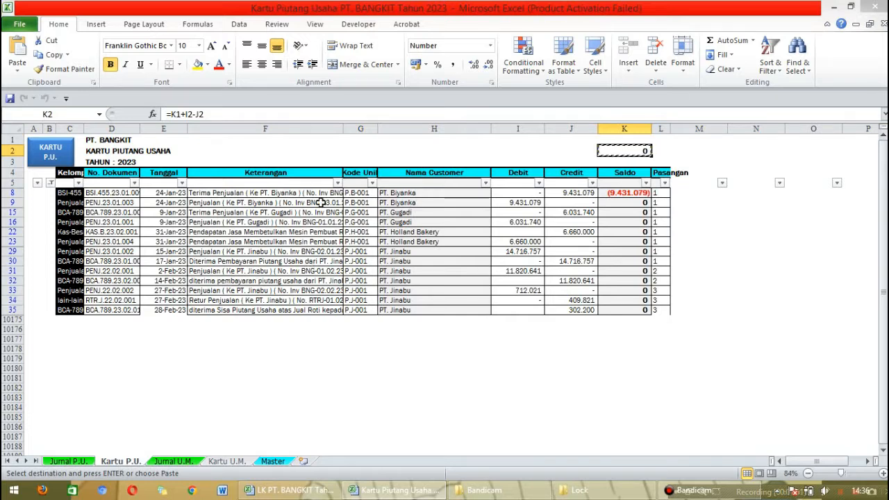
- Paste K2's running-balance formula into the filtered Saldo cells K8 through K35 on Kartu P.U. and show all rows in the column B filter
click(301, 243)
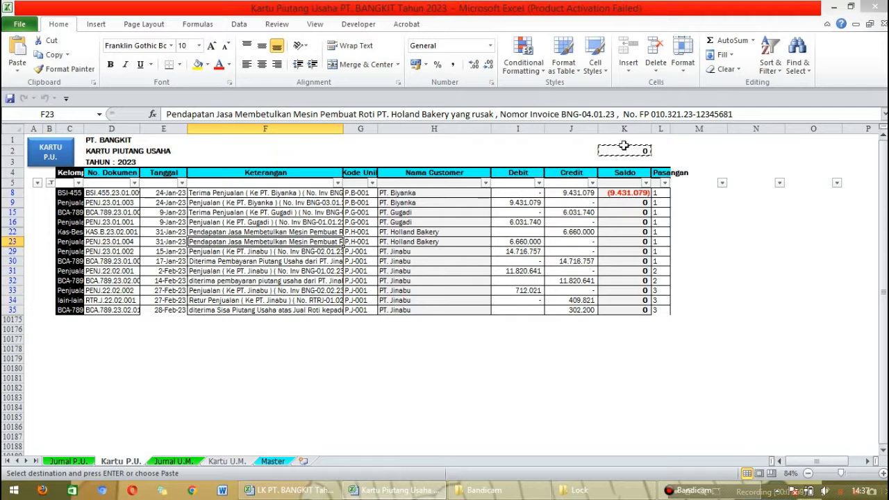
click(631, 195)
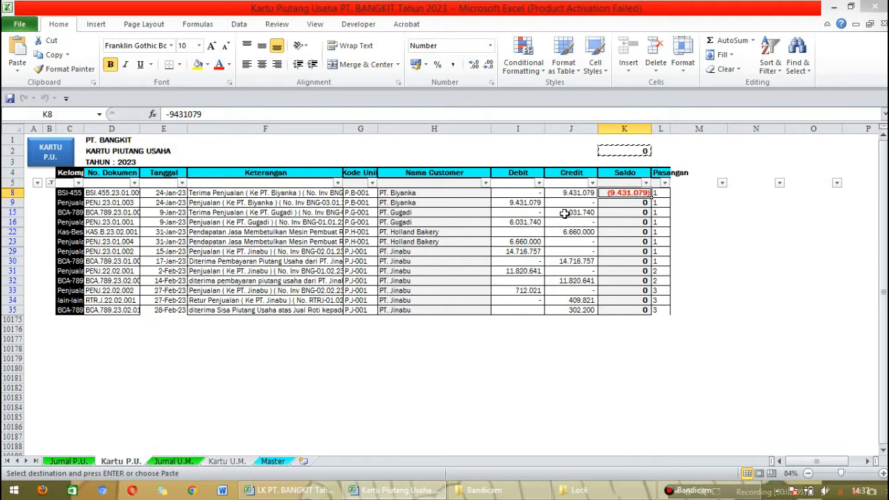
key(ctrl+shift+Down)
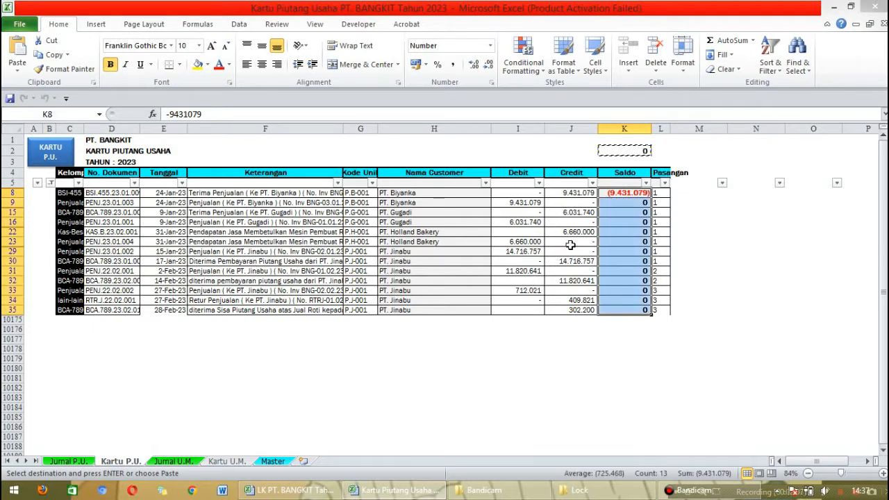
click(17, 50)
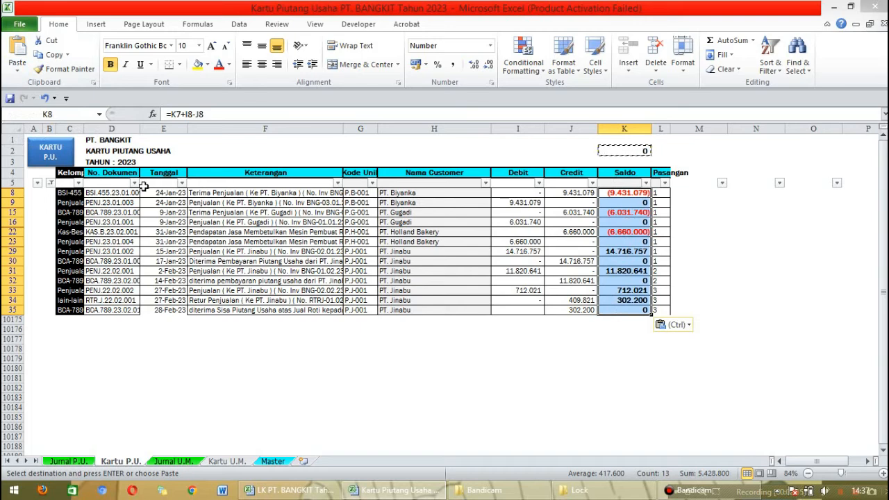
click(50, 184)
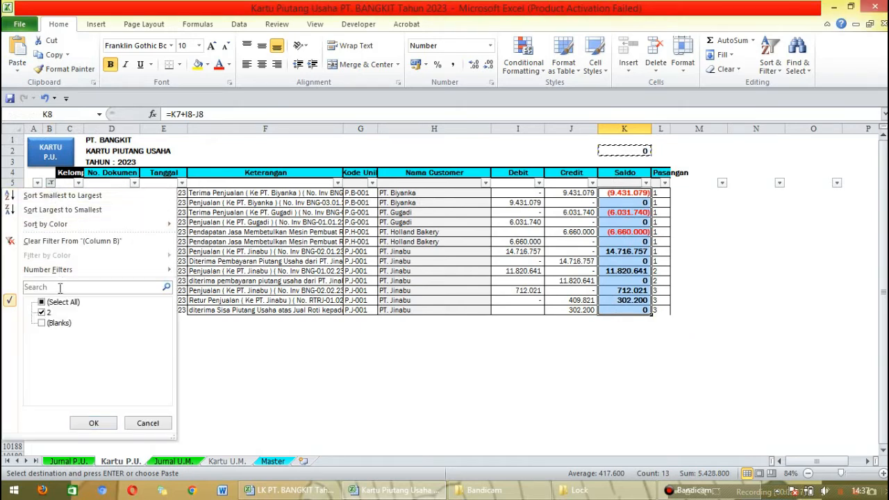
click(94, 423)
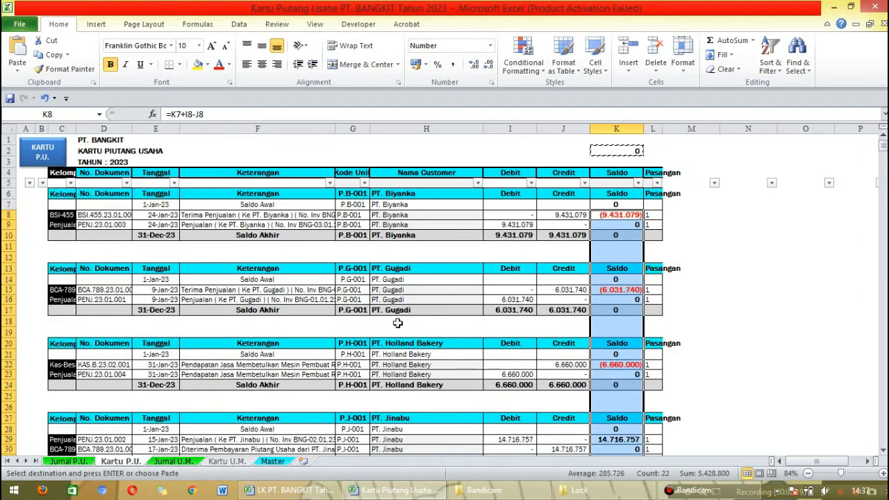
- Cut the KARTU P.U. macro button off the Kartu P.U. sheet
right_click(64, 147)
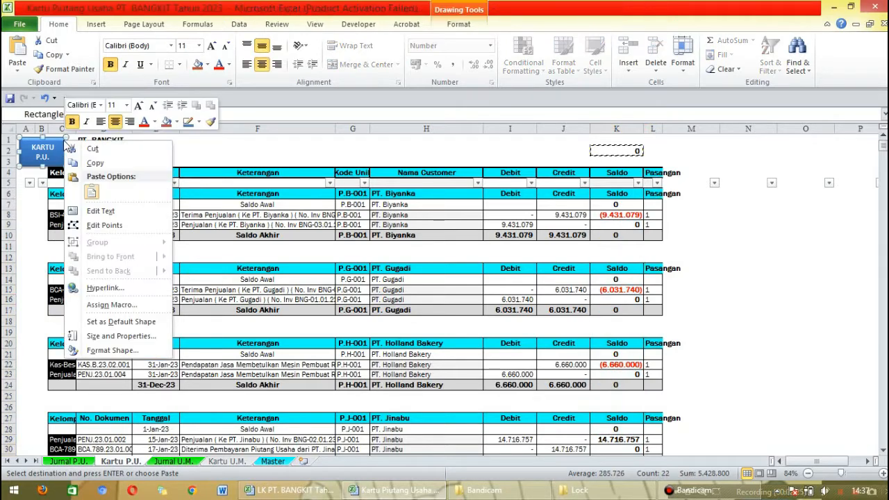
click(107, 150)
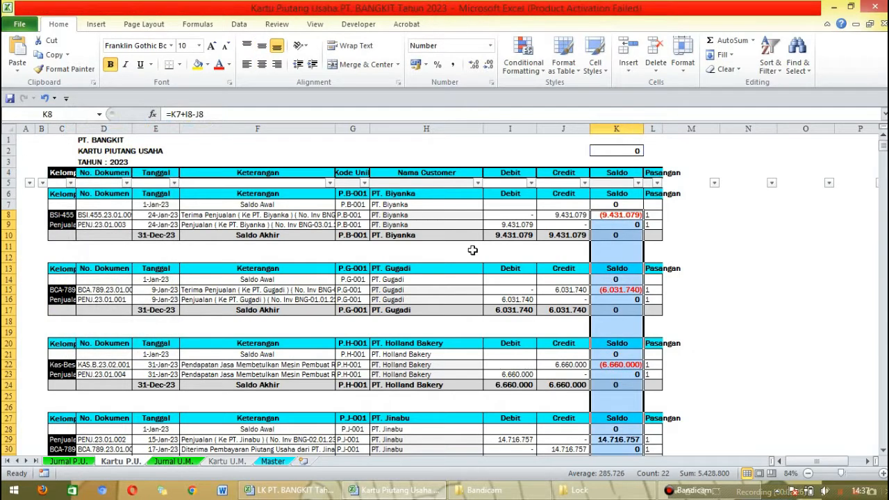
click(766, 233)
- Review the PT. Jinabu card's entries by Pasangan number on Kartu P.U., comparing debits, credits and running Saldo for each group
scroll(729, 229, down, 5)
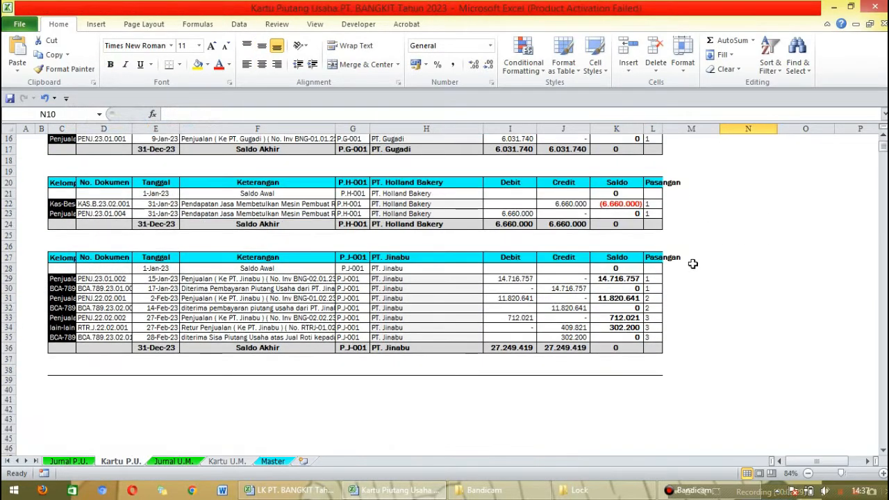
drag(654, 278, 410, 288)
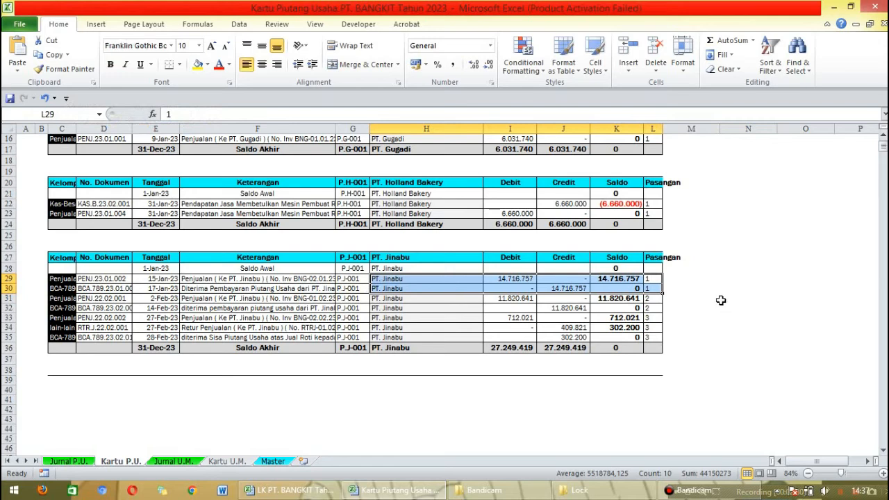
drag(655, 298, 578, 317)
drag(649, 317, 56, 338)
scroll(552, 221, up, 5)
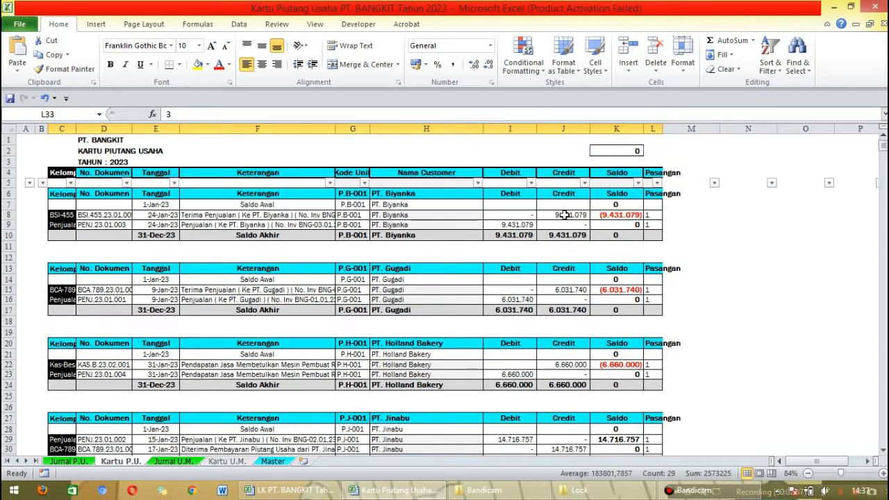
click(691, 215)
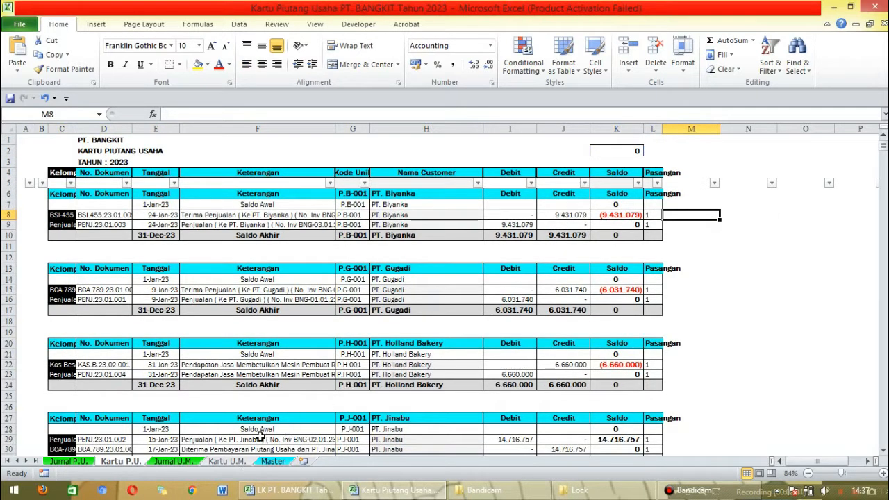
- Check the Jurnal U.M. sheet, switch to the LK PT. BANGKIT workbook and search column H of Buku Besar for "uang muka penj"
click(173, 461)
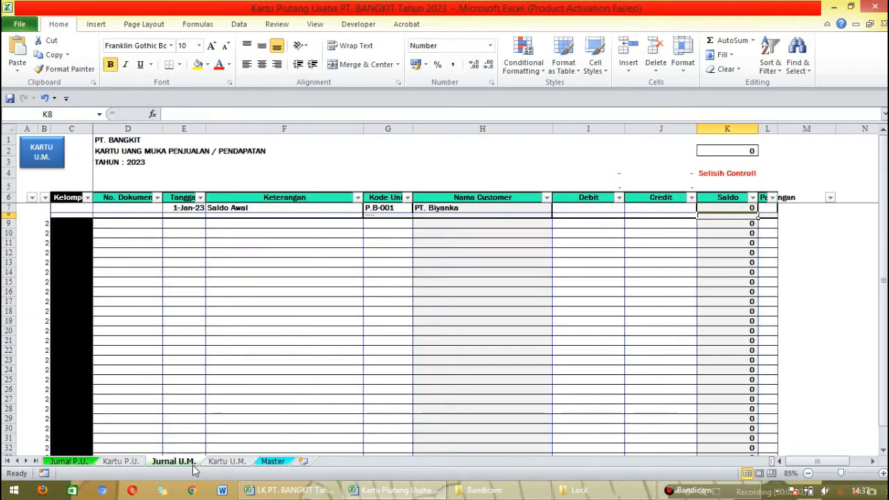
click(139, 314)
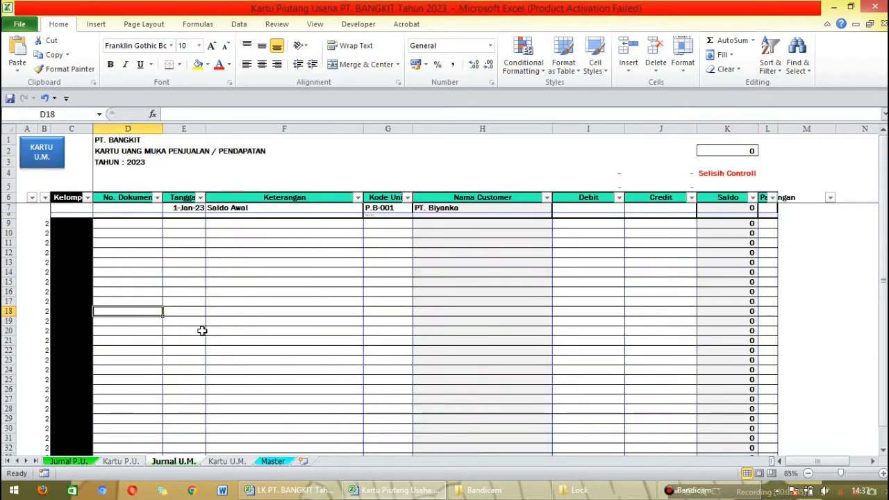
click(292, 487)
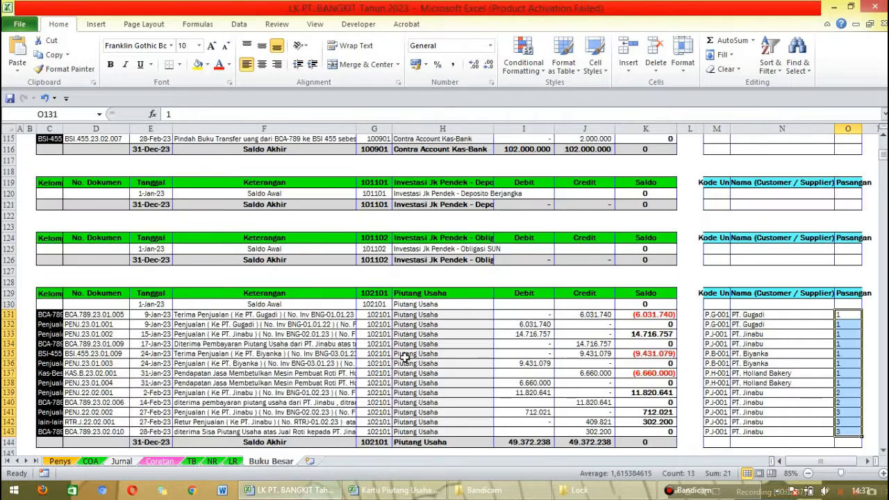
click(403, 344)
click(430, 127)
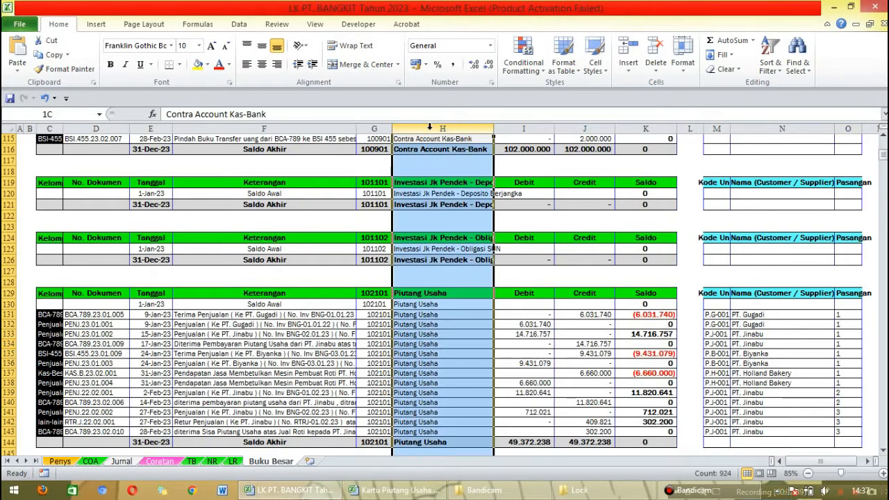
key(ctrl+f)
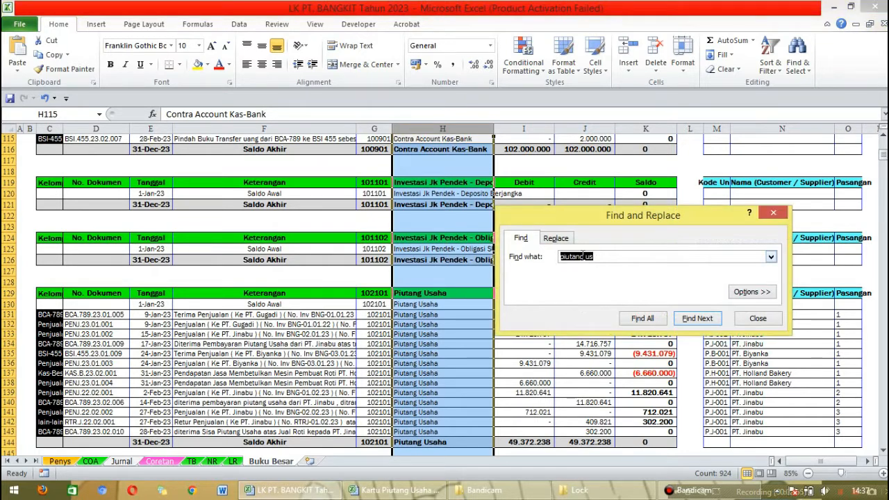
text(uang)
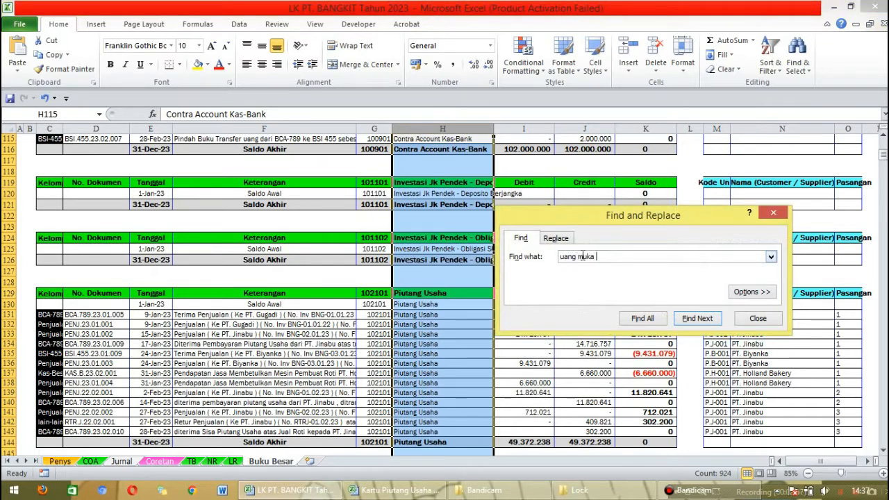
key(Return)
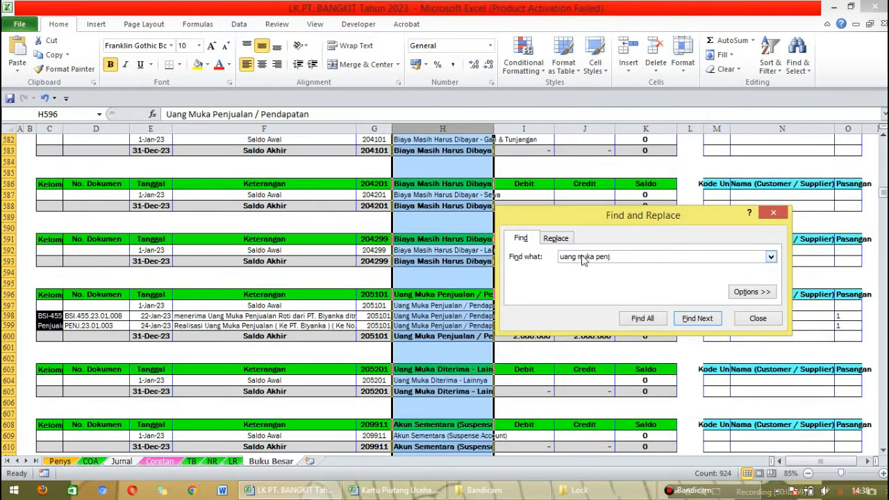
click(760, 320)
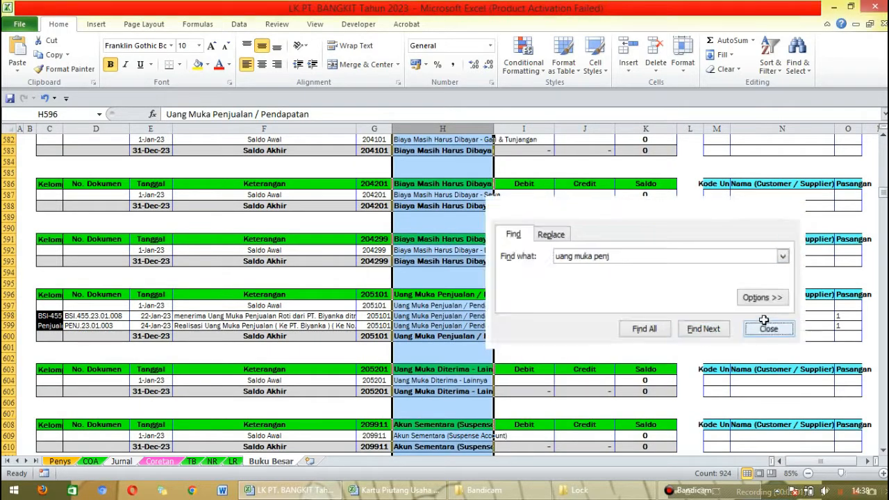
- Copy the Uang Muka Penjualan group, document number, date and description cells C598:F599 from Buku Besar to C10 on Jurnal U.M
drag(236, 318, 217, 325)
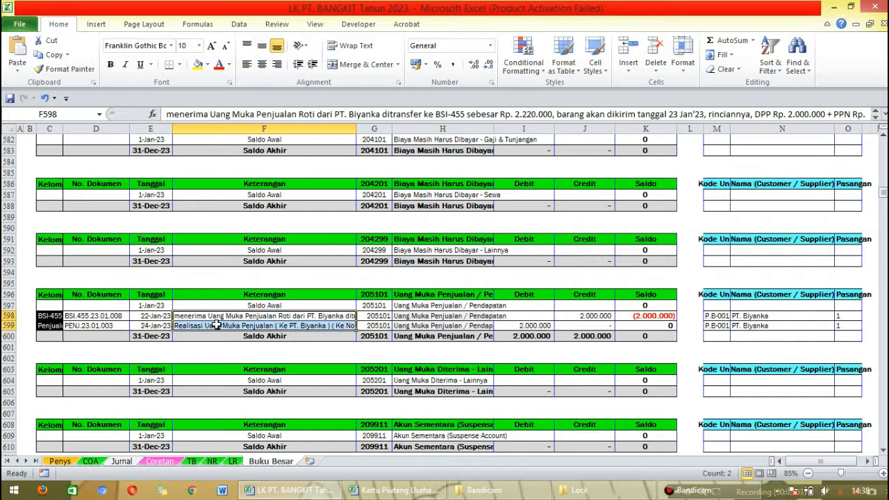
click(115, 316)
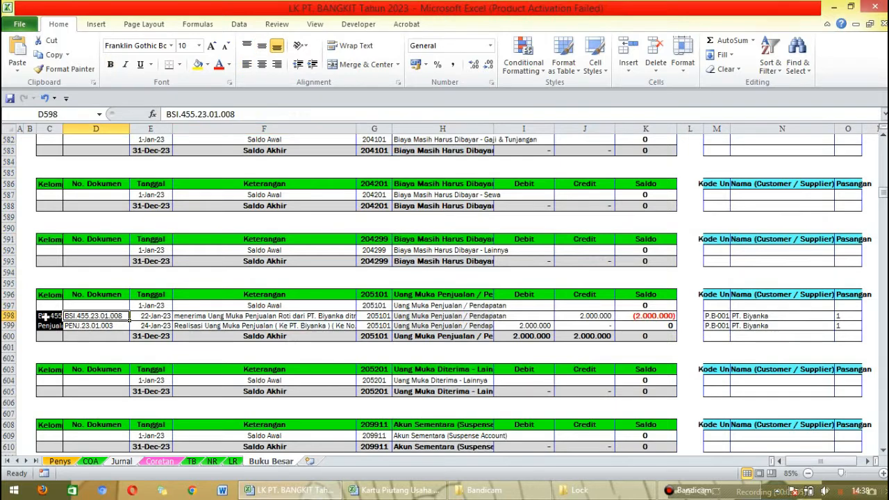
drag(43, 316, 290, 329)
key(ctrl+c)
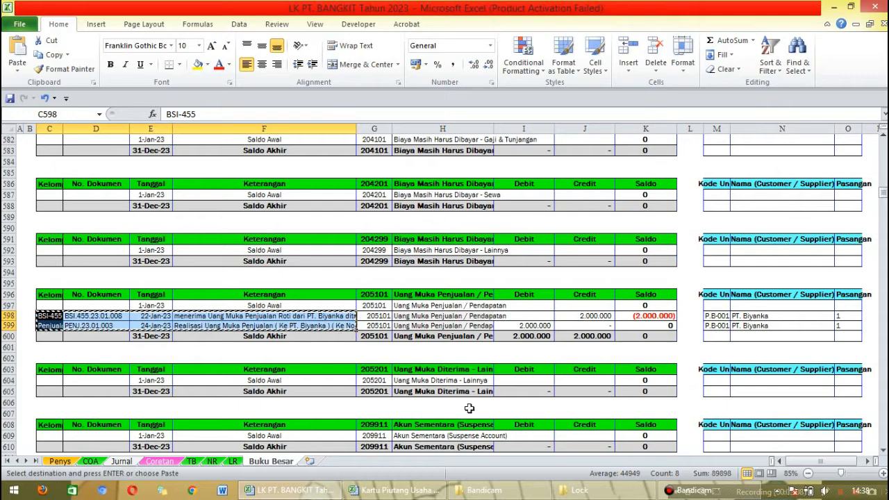
click(396, 491)
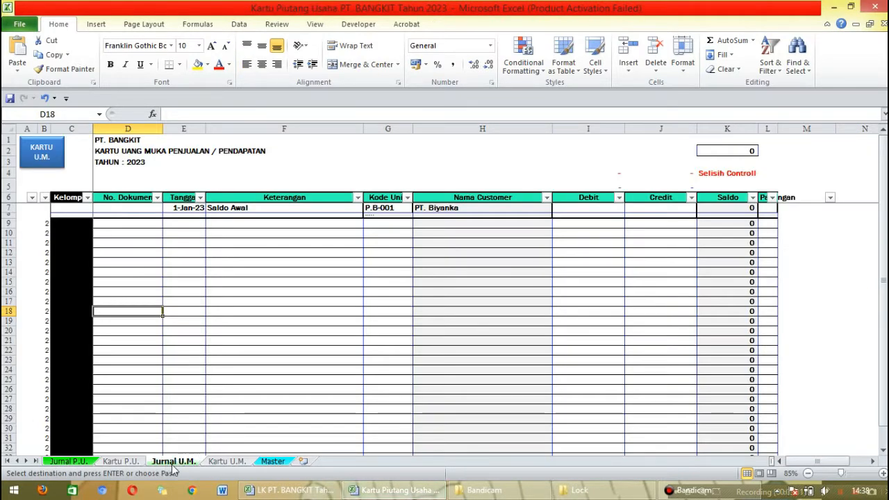
click(77, 234)
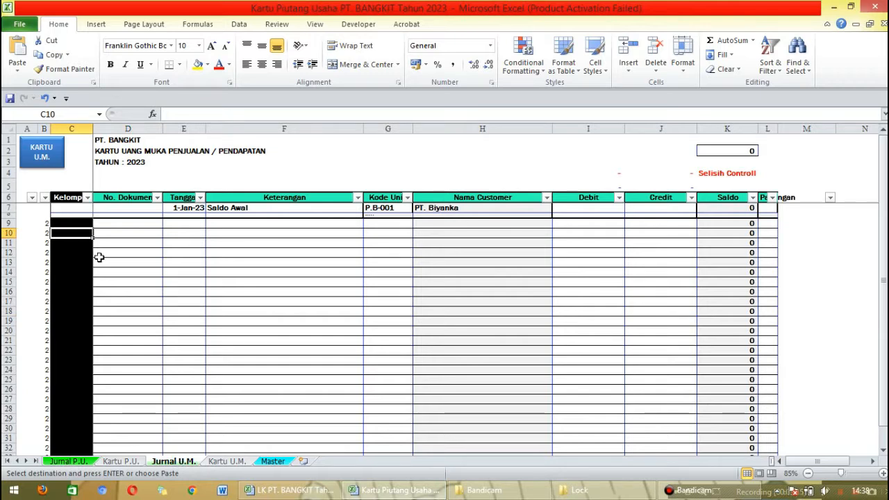
key(ctrl+v)
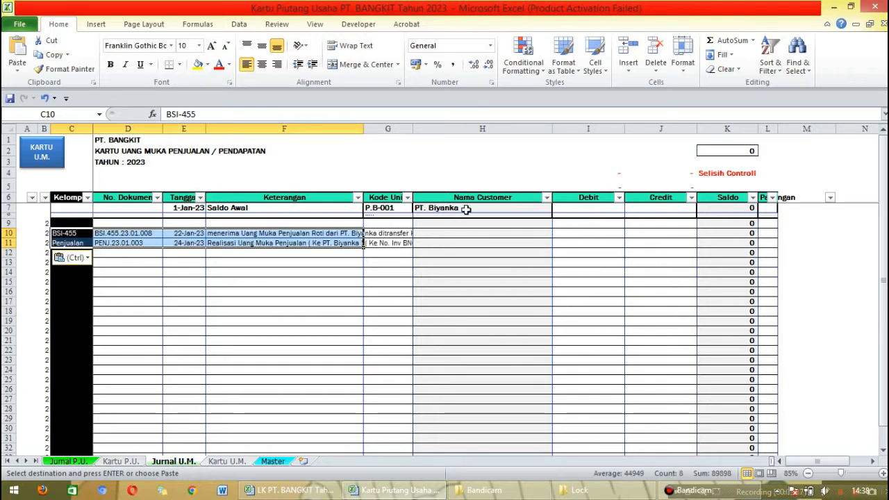
- Copy the customer unique codes M598:M599 from Buku Besar to G10 on Jurnal U.M
click(288, 490)
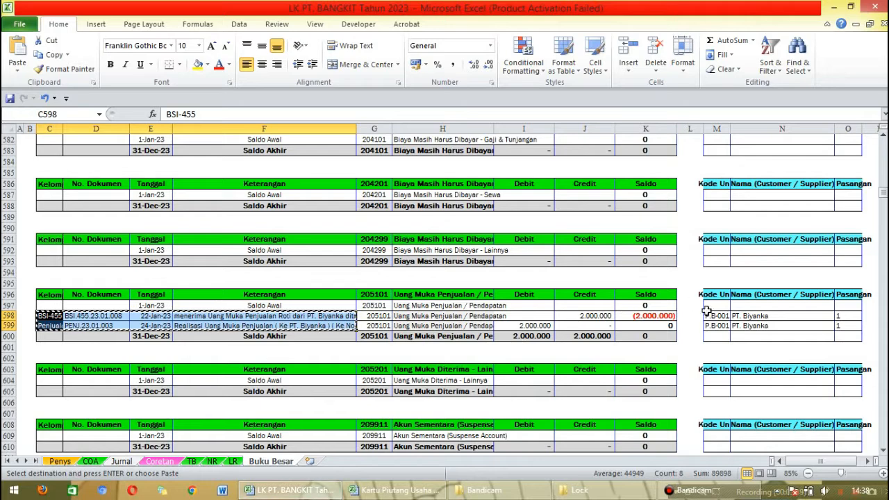
drag(706, 314, 716, 325)
key(ctrl+c)
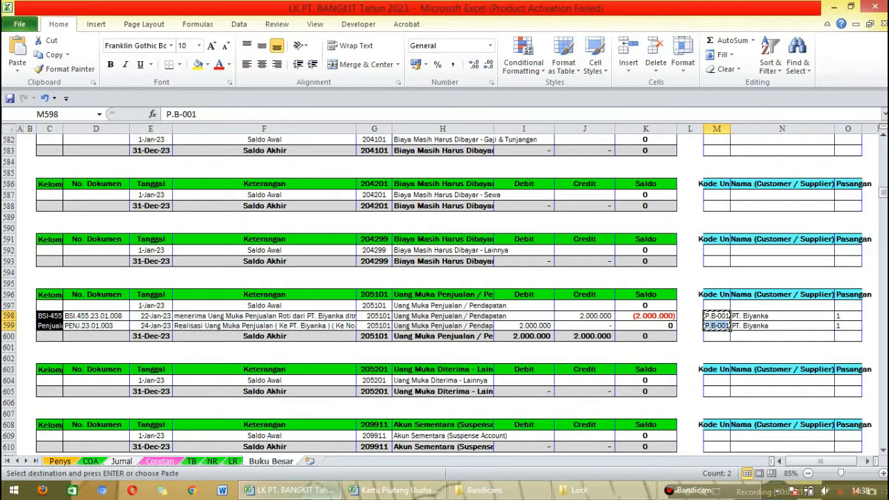
click(399, 491)
click(388, 233)
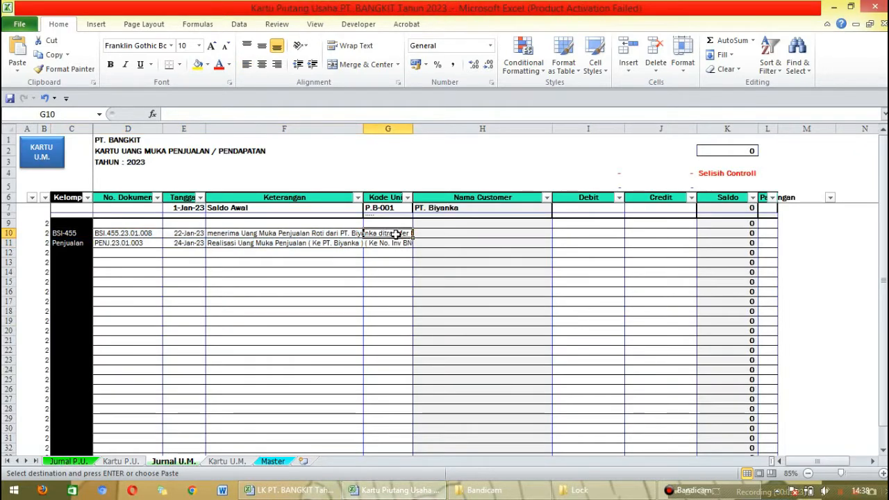
key(ctrl+v)
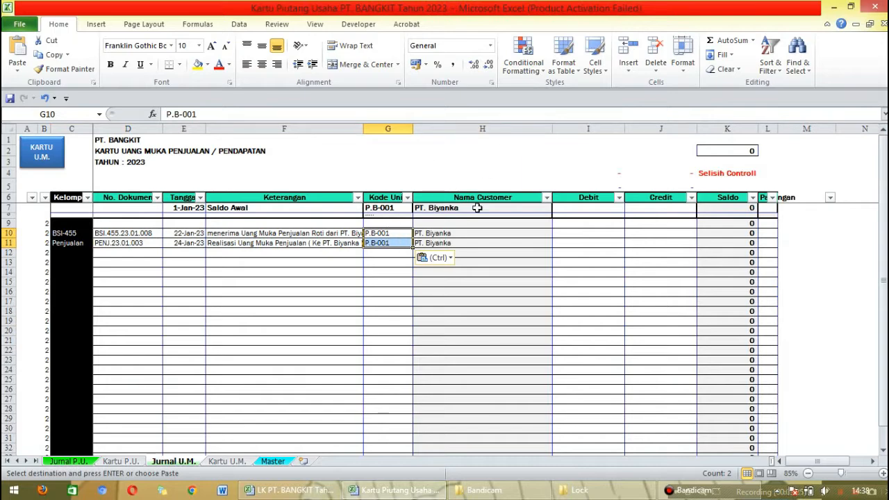
- Copy the Uang Muka Penjualan debit and credit amounts I598:J599 from Buku Besar to I10 on Jurnal U.M
click(486, 233)
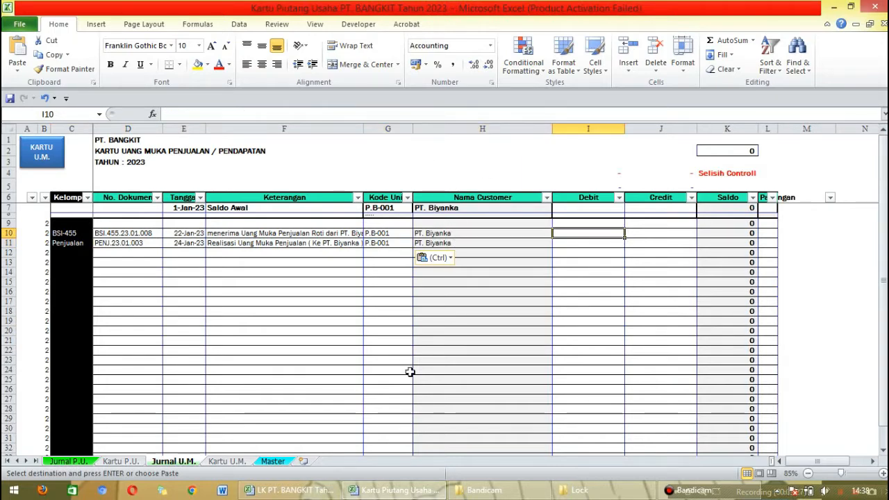
click(314, 492)
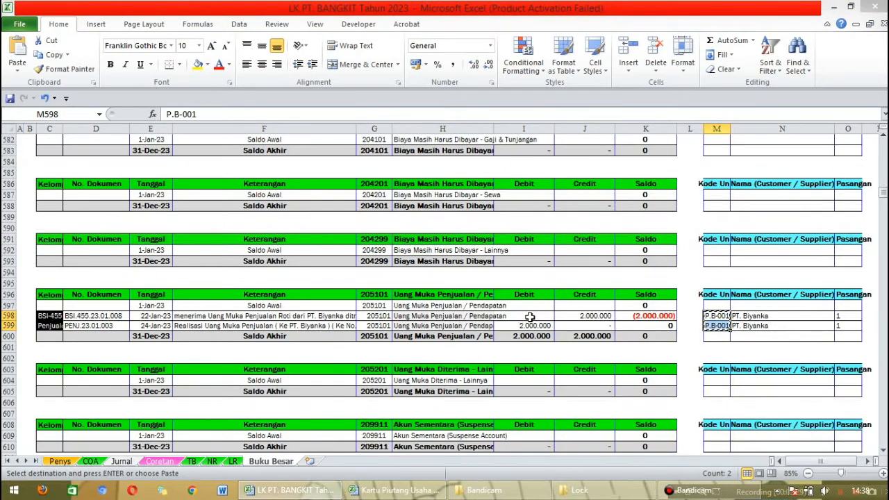
drag(524, 316, 567, 325)
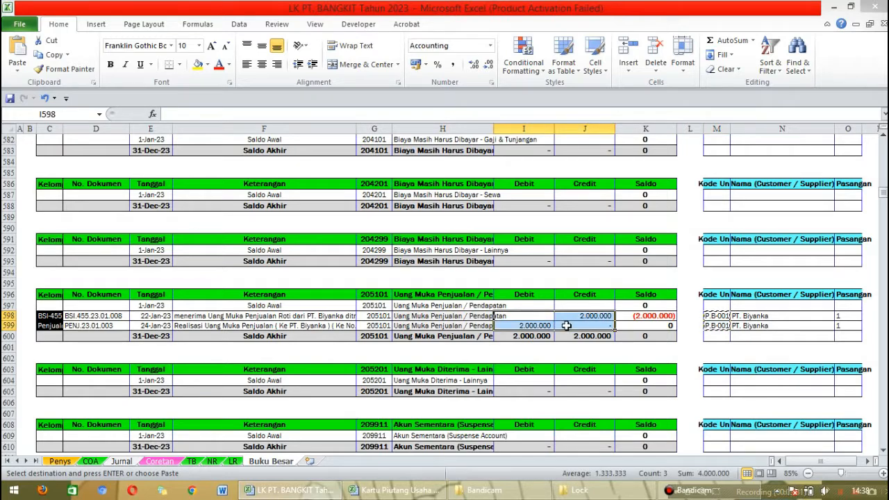
click(389, 490)
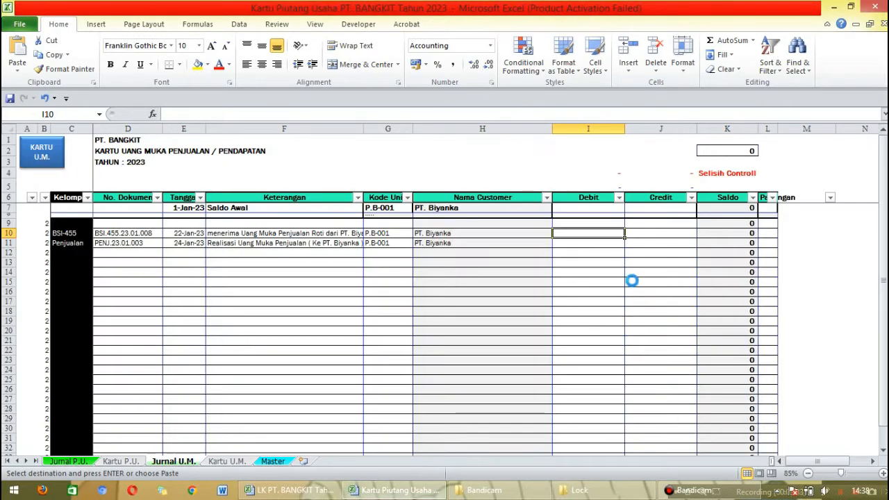
key(ctrl+v)
- Copy the Pasangan numbers O598:O599 from Buku Besar to L10 on Jurnal U.M
click(314, 490)
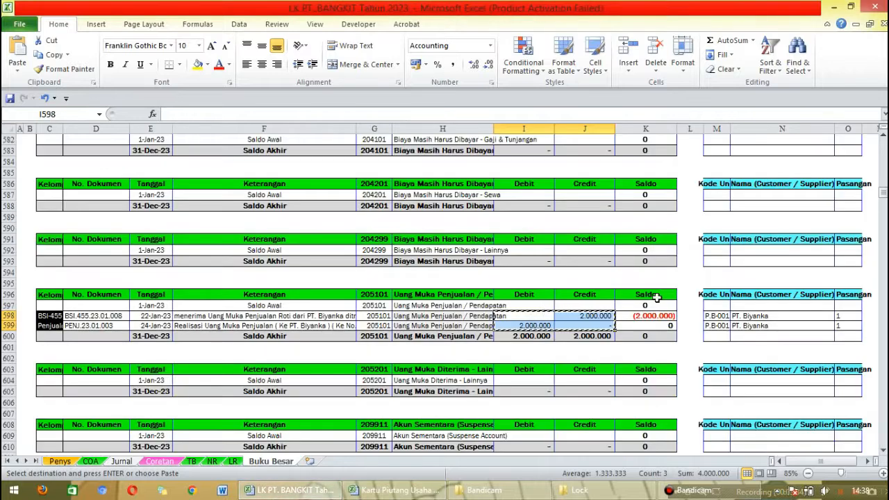
drag(841, 314, 843, 325)
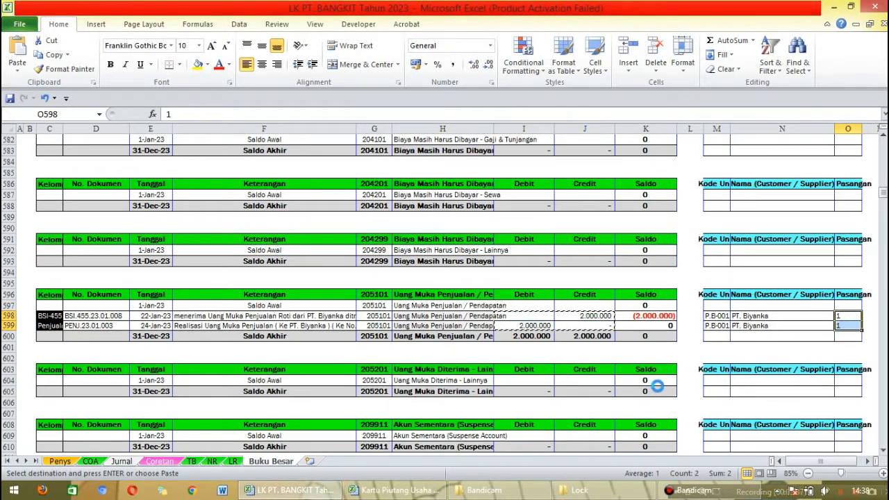
key(ctrl+c)
click(389, 491)
click(767, 234)
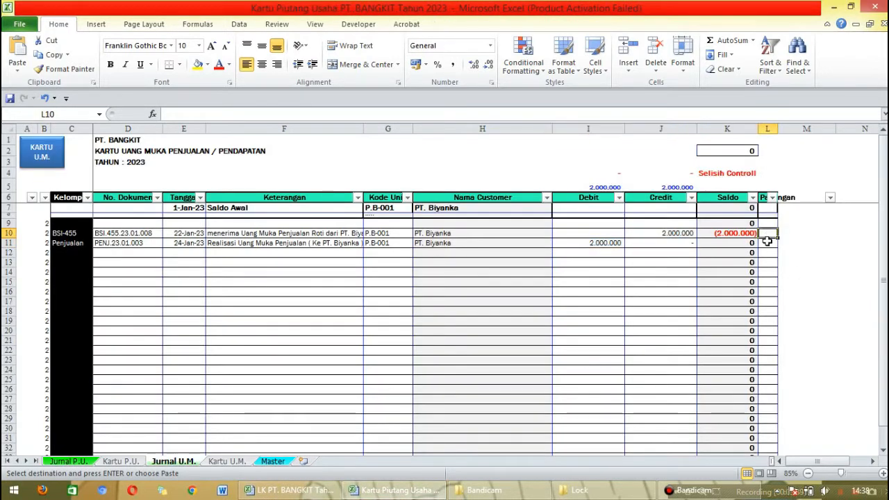
key(ctrl+v)
- Check the Kartu U.M. sheet and generate the customer advance cards from Jurnal U.M. with the KARTU U.M. macro
click(226, 461)
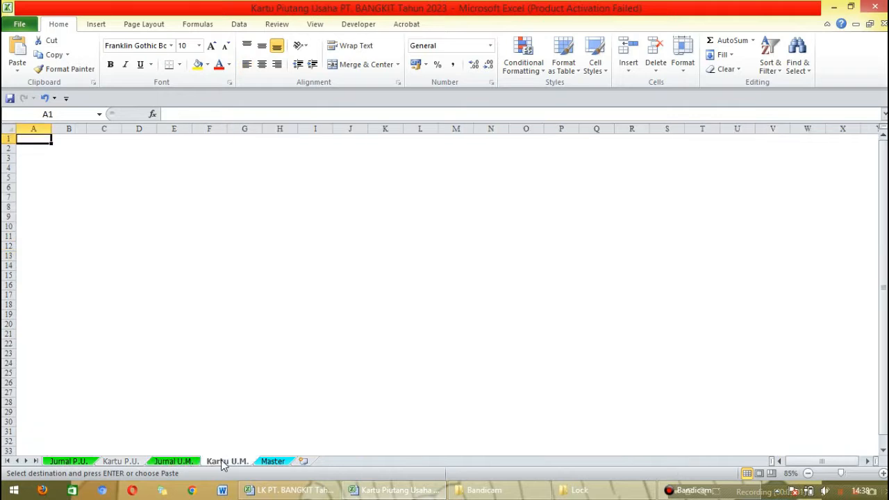
click(173, 461)
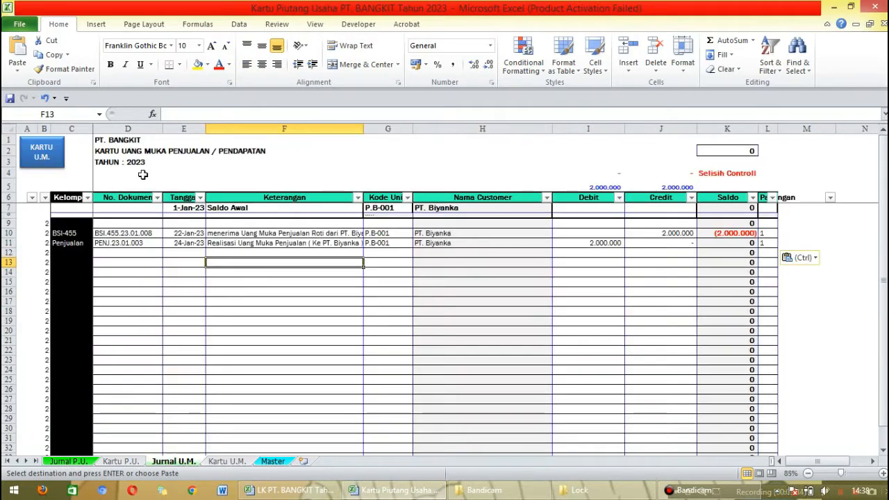
click(58, 148)
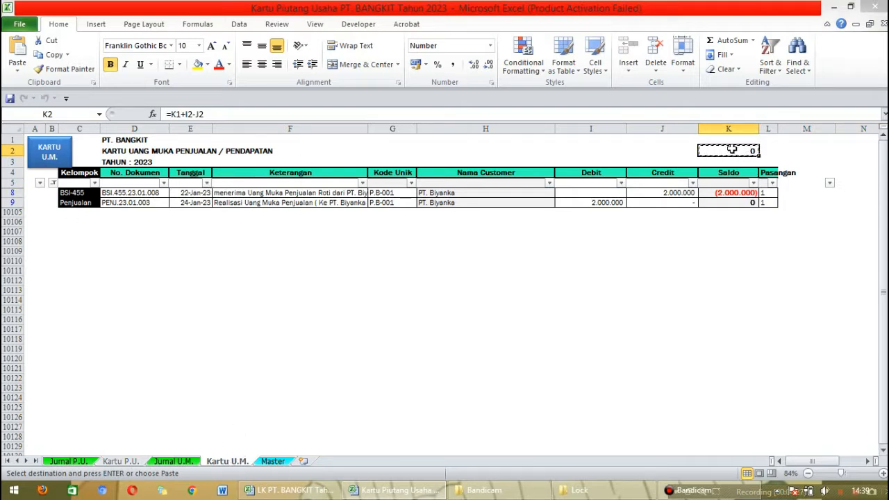
- Paste the running-balance formula from K2 into the Saldo cells K8:K9 on Kartu U.M
click(738, 193)
drag(739, 193, 737, 205)
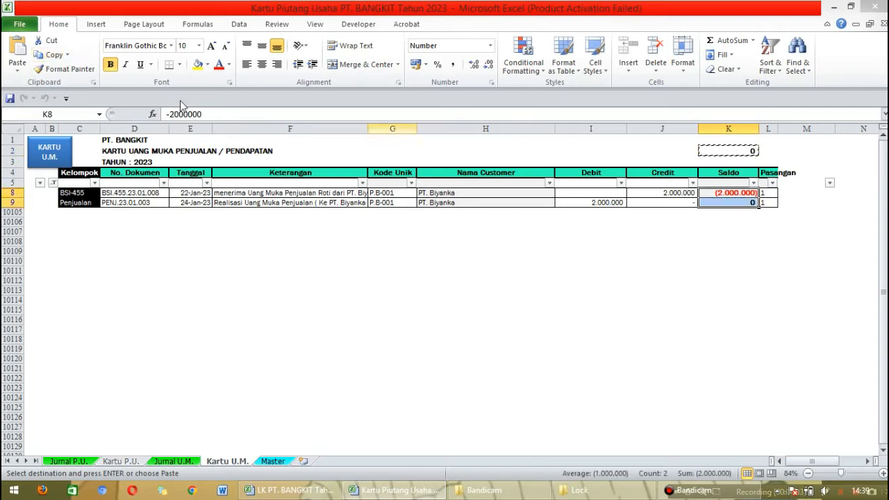
click(18, 47)
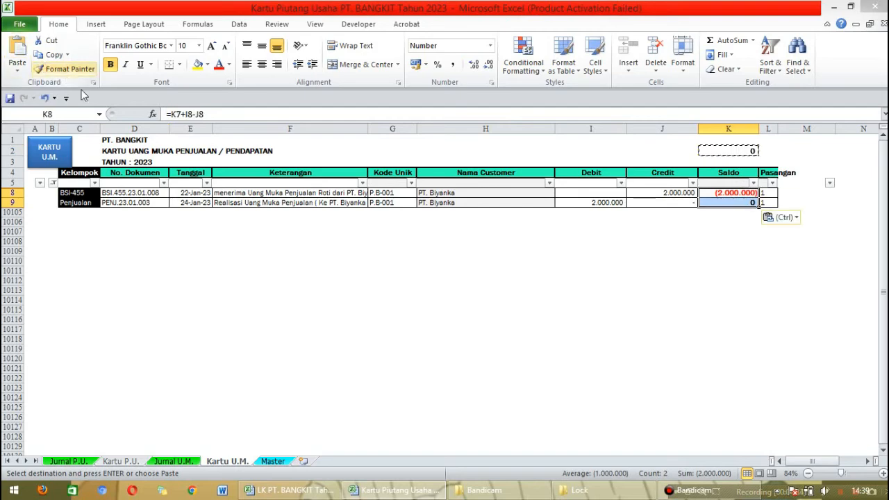
- Remove the column B filter on Kartu U.M. so every customer card row is shown
click(53, 183)
click(63, 303)
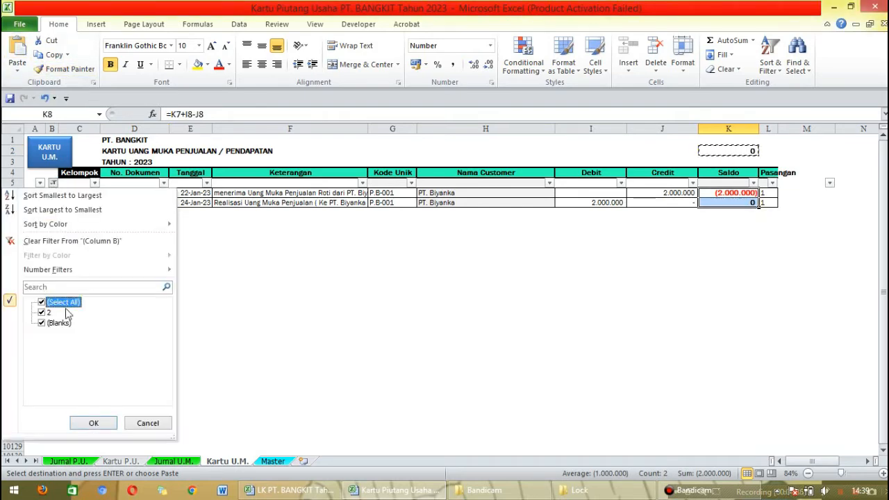
click(95, 424)
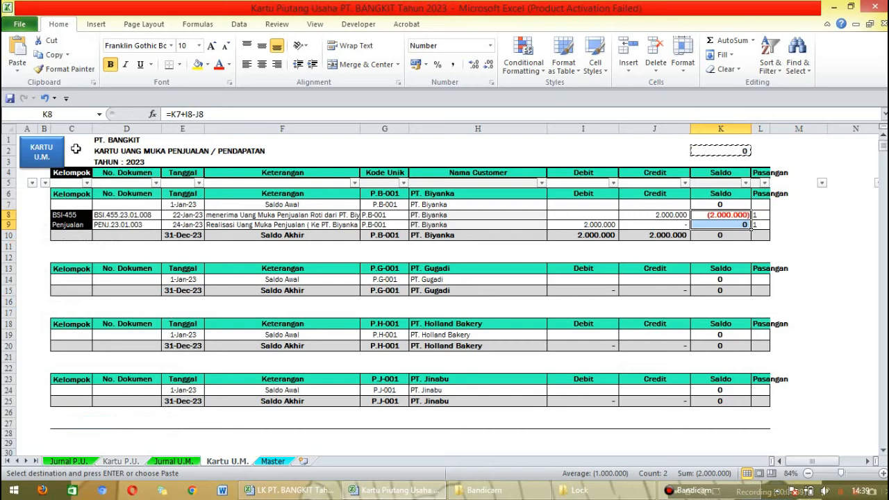
- Cut the KARTU U.M. macro shape from the Kartu U.M. sheet and save the workbook
right_click(61, 141)
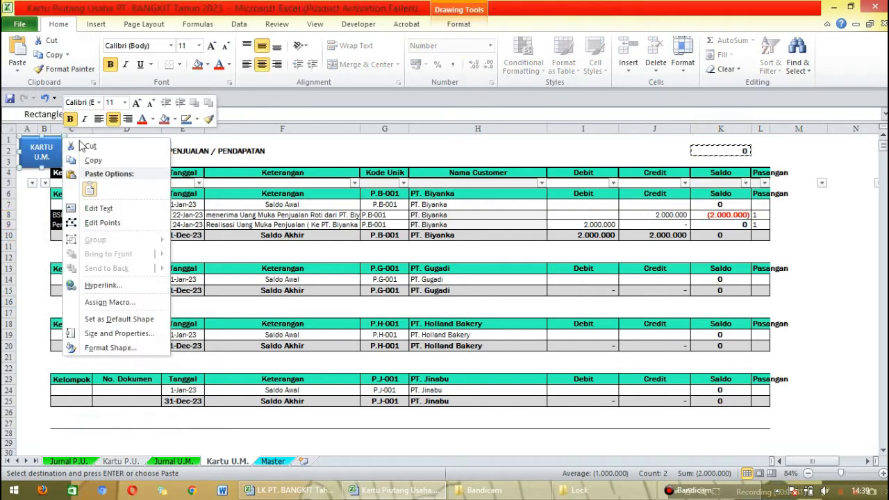
click(91, 147)
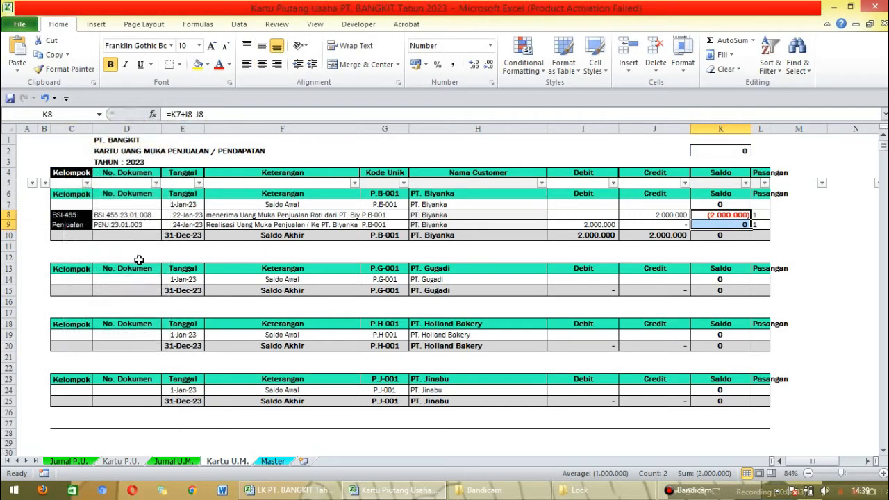
click(139, 258)
key(ctrl+s)
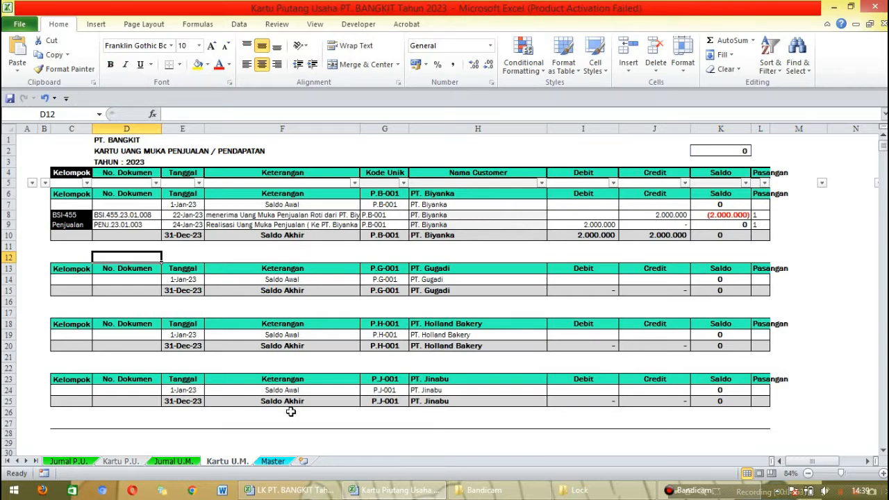
- Look over the receivable cards on Kartu P.U. and delete all cells of that sheet
scroll(318, 345, down, 6)
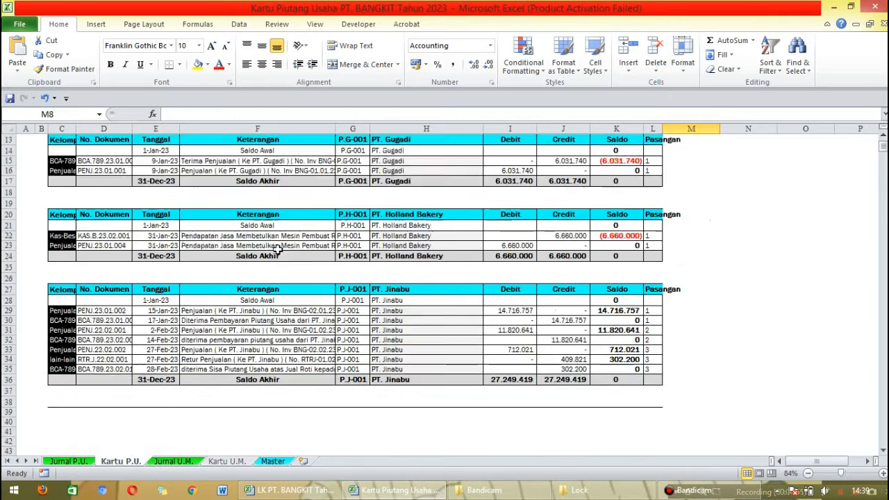
scroll(284, 255, up, 6)
click(6, 130)
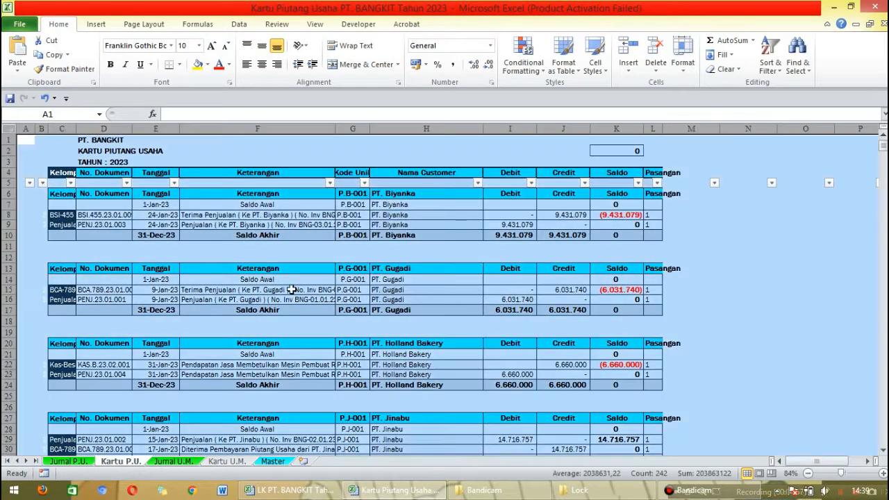
right_click(287, 283)
click(292, 386)
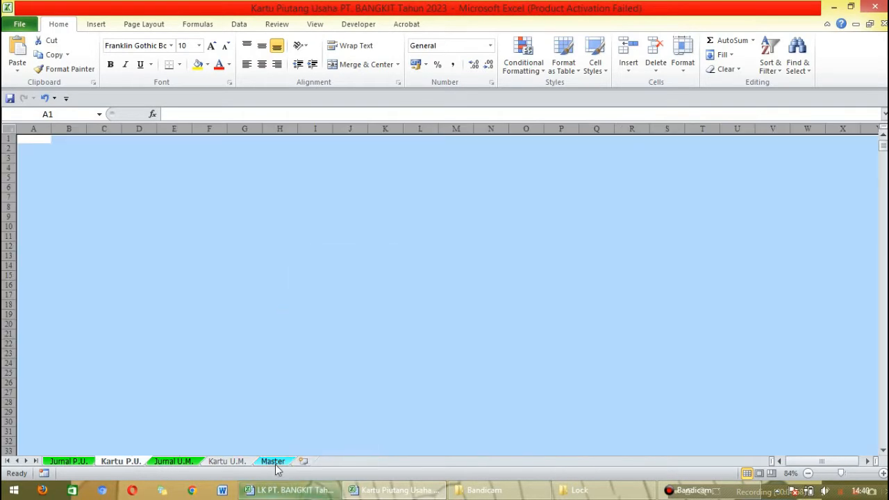
- Delete all cells of the Kartu U.M. sheet, return to A1 on Kartu P.U. and save the workbook
click(227, 461)
click(6, 130)
right_click(236, 195)
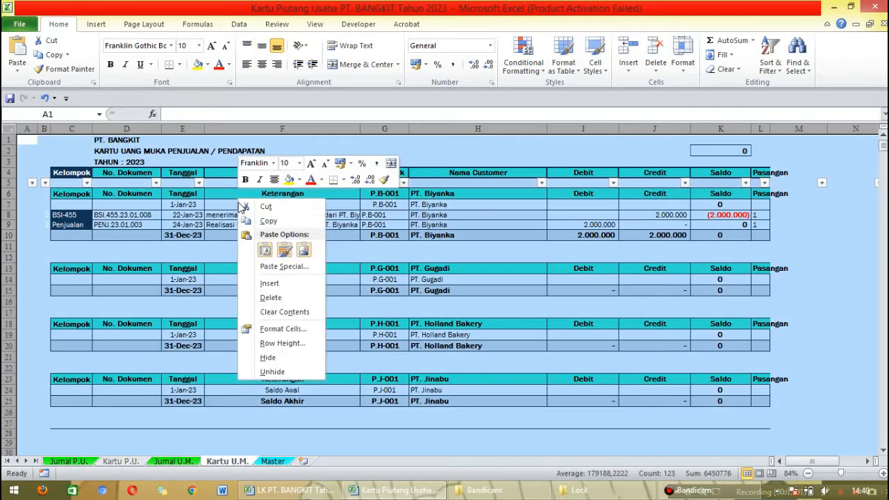
click(257, 296)
click(123, 463)
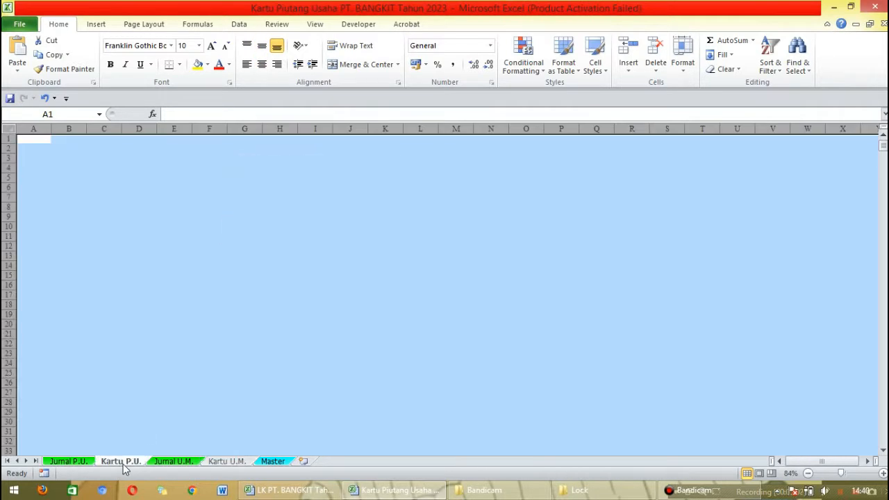
click(32, 142)
key(ctrl+s)
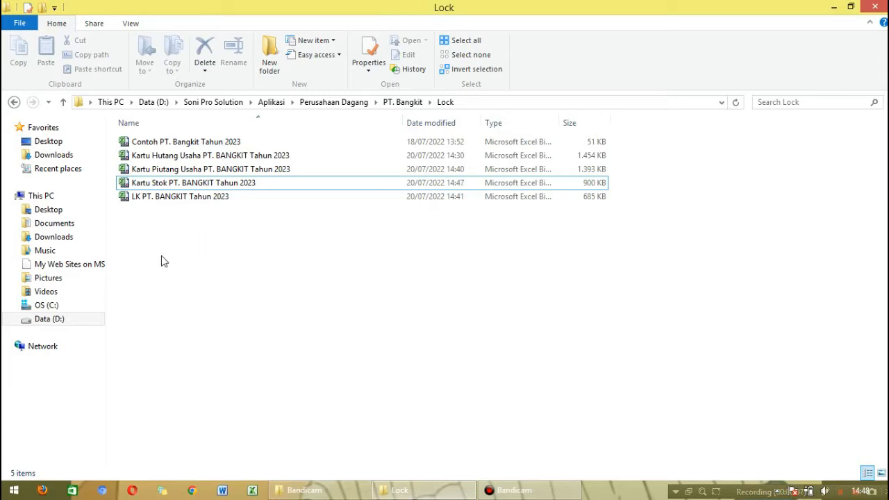
- Open Kartu Stok PT. BANGKIT Tahun 2023 from the Lock folder and generate the stock cards from Mutasi with the KARTU macro
click(133, 186)
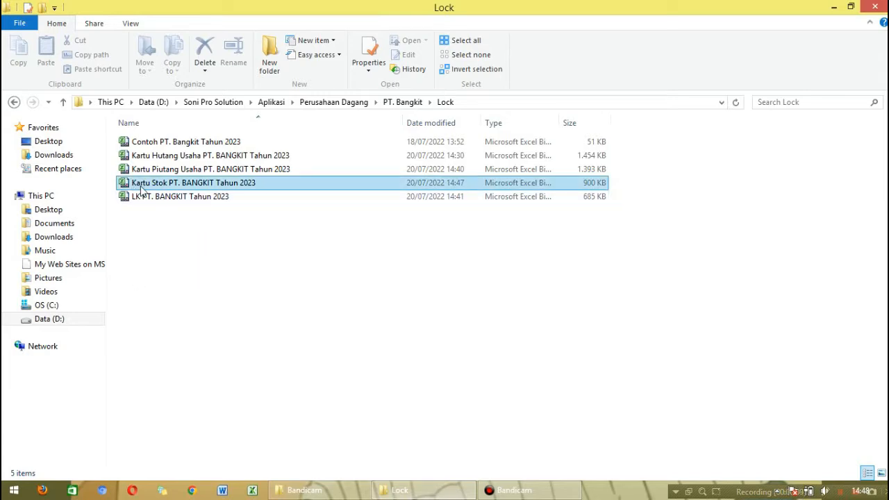
double_click(141, 185)
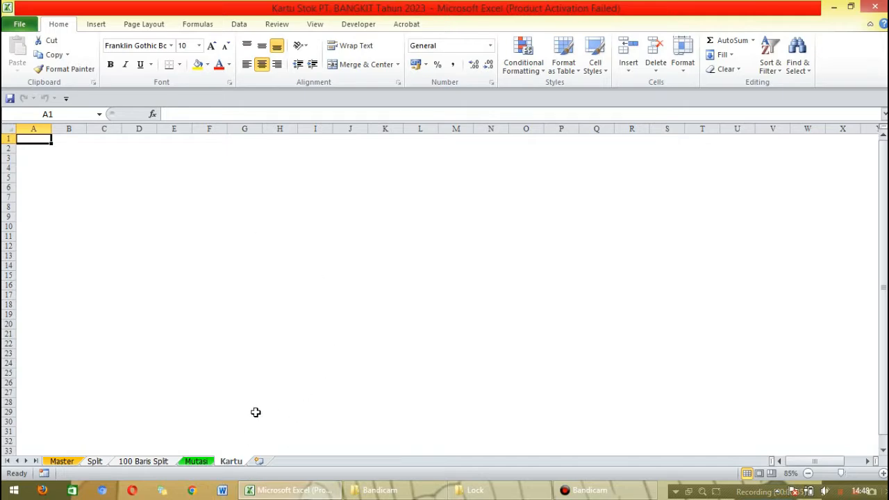
click(197, 462)
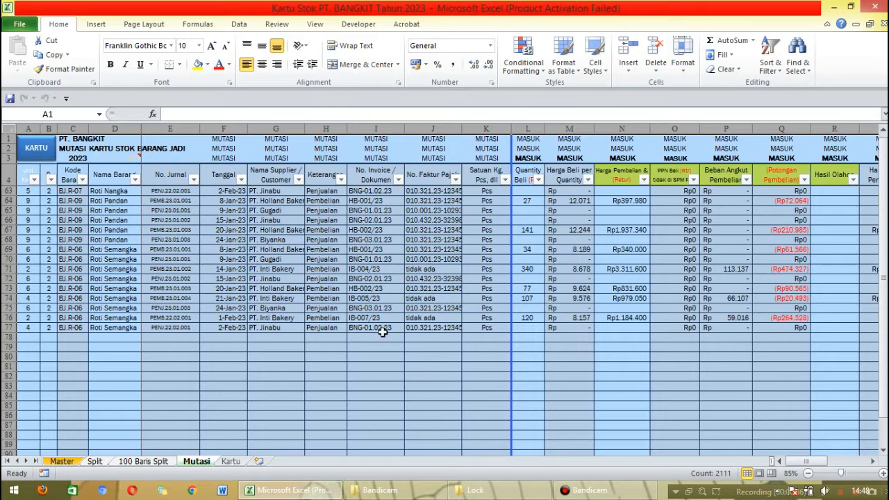
click(122, 231)
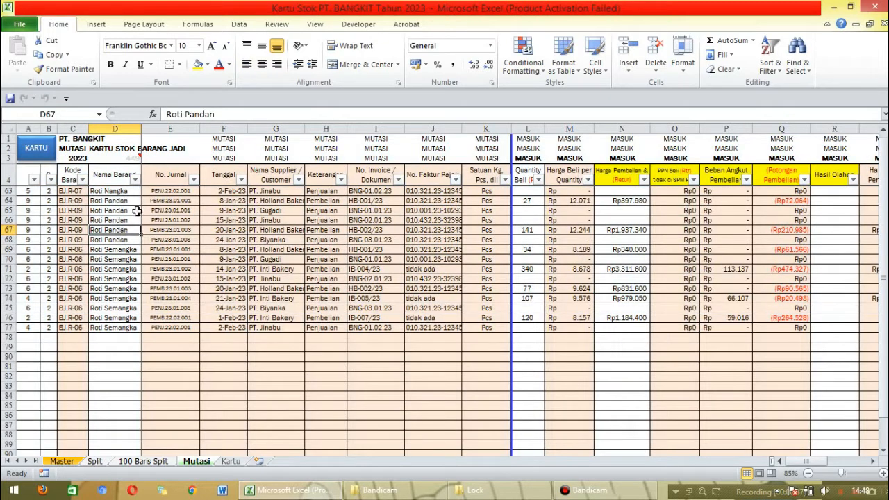
click(47, 147)
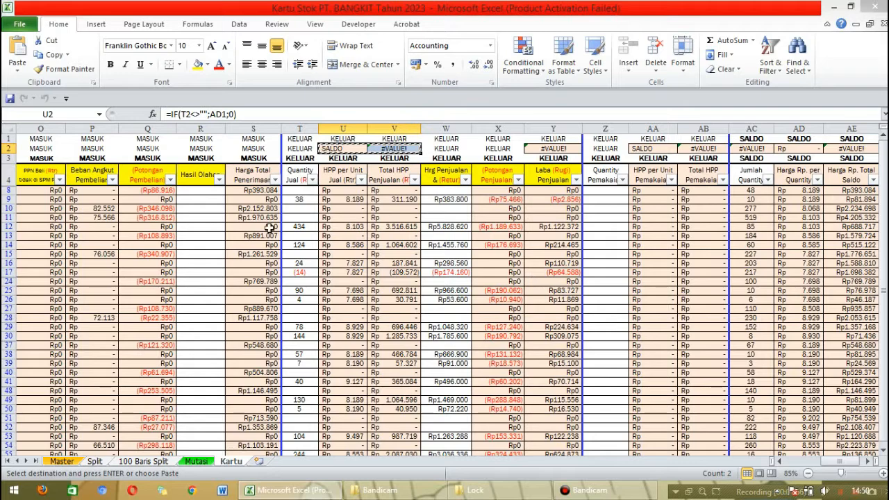
- Paste the copied HPP per Unit and Total HPP Penjualan formulas U2:V2 into the filtered rows of U8:V128 on Kartu
scroll(5, 339, down, 4)
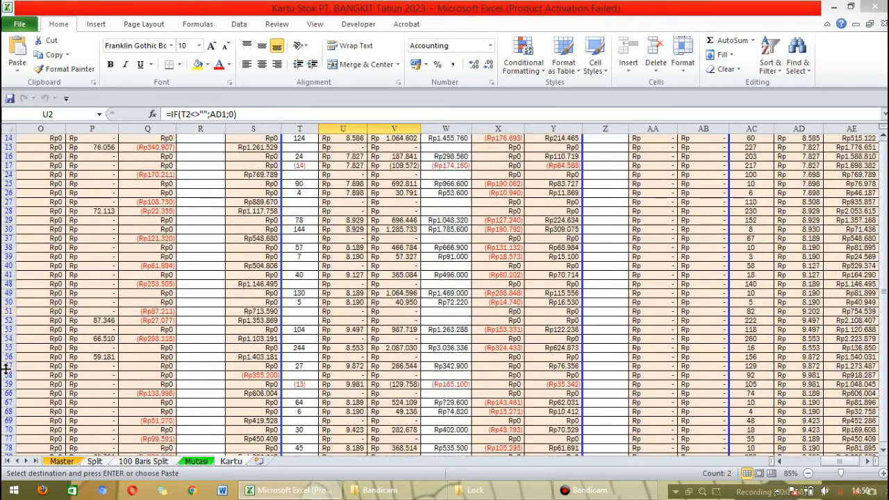
scroll(5, 365, up, 4)
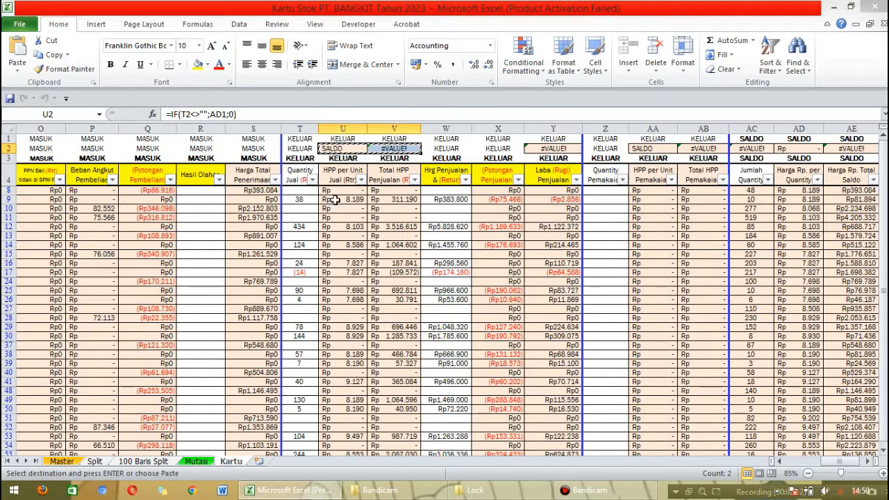
click(360, 190)
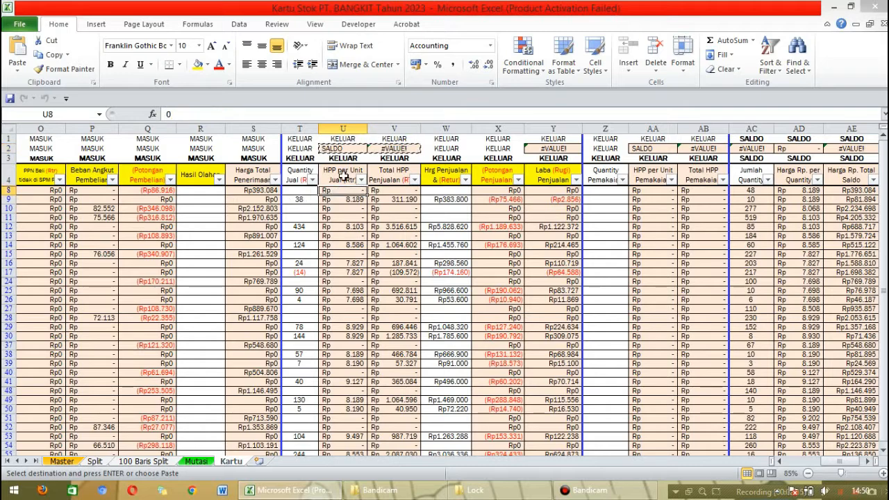
key(shift+Right)
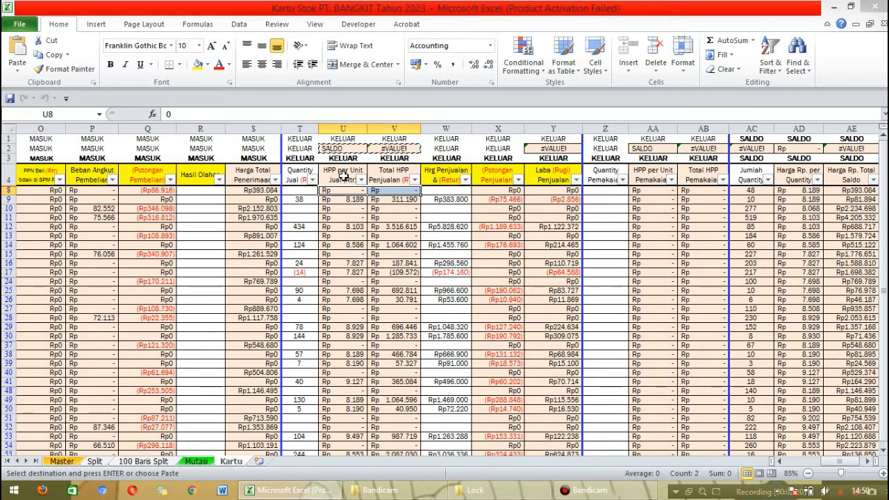
key(ctrl+shift+Down)
scroll(389, 229, down, 5)
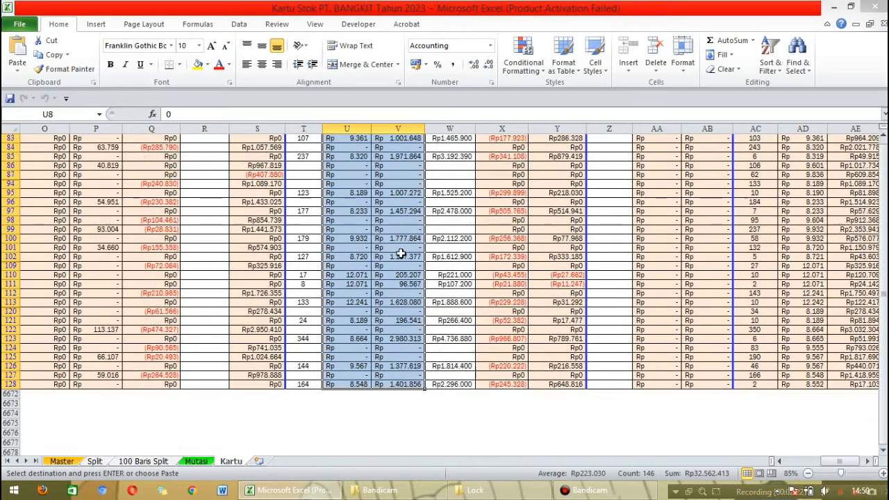
scroll(396, 239, up, 3)
scroll(396, 237, down, 3)
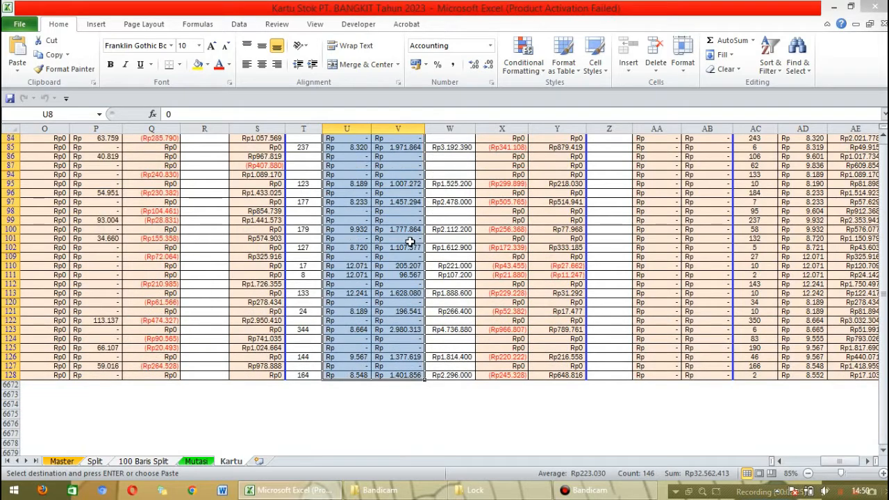
click(18, 52)
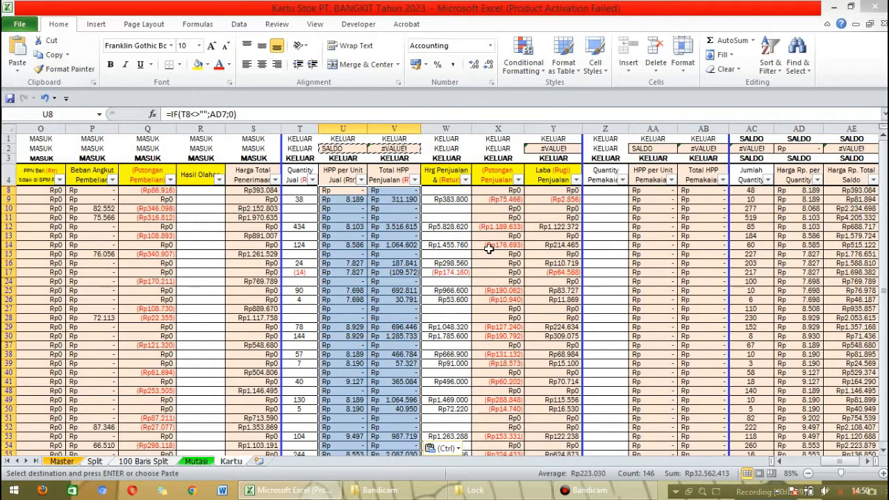
- Copy the Laba (Rugi) Penjualan formula from Y2 into the filtered rows of Y8:Y128 on Kartu
click(553, 149)
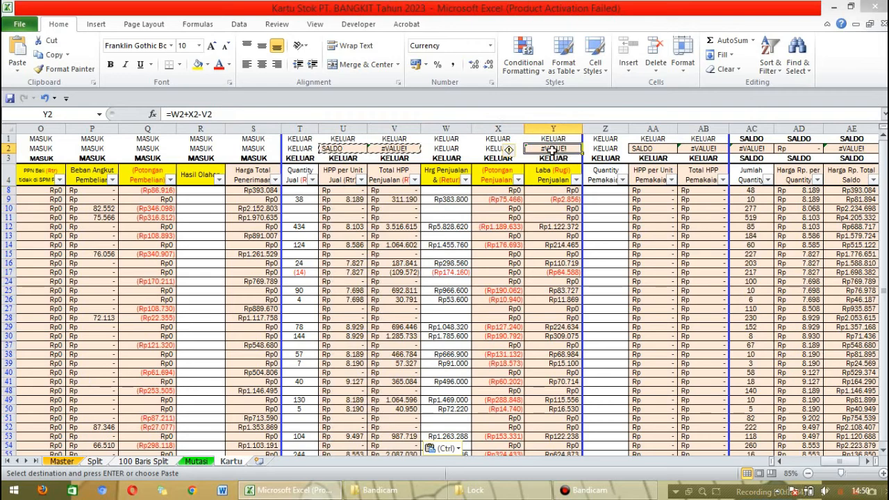
right_click(560, 149)
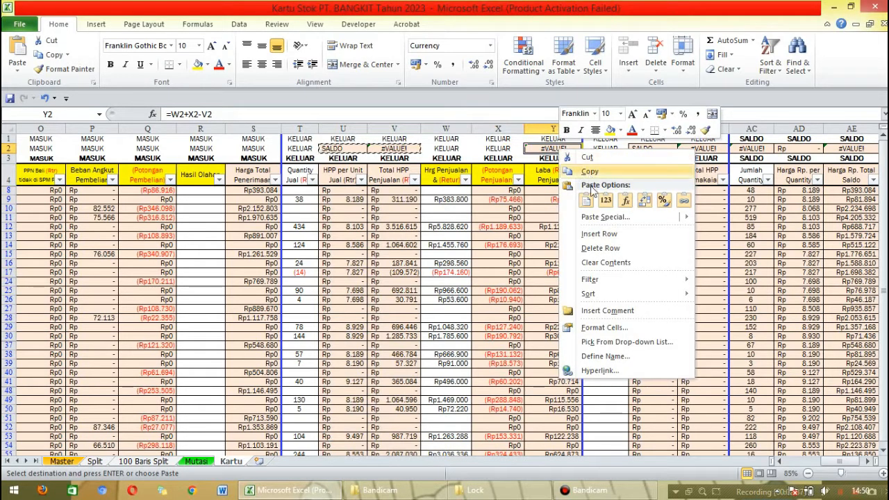
click(590, 171)
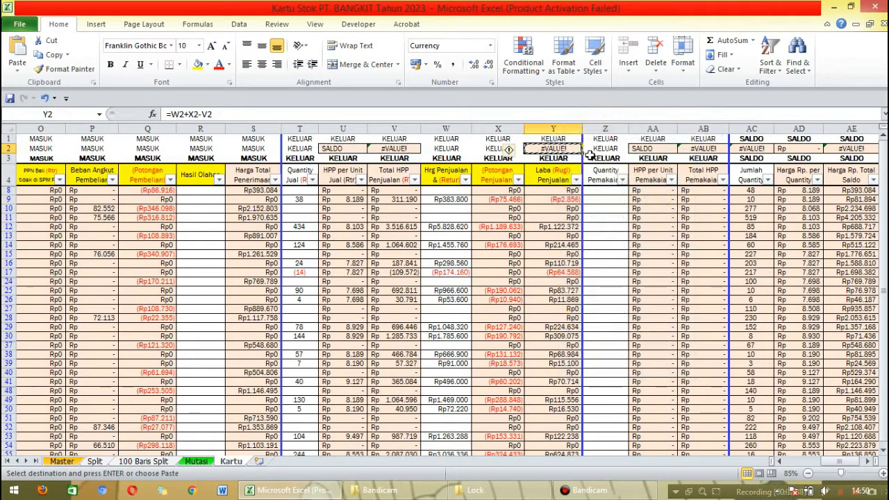
click(558, 191)
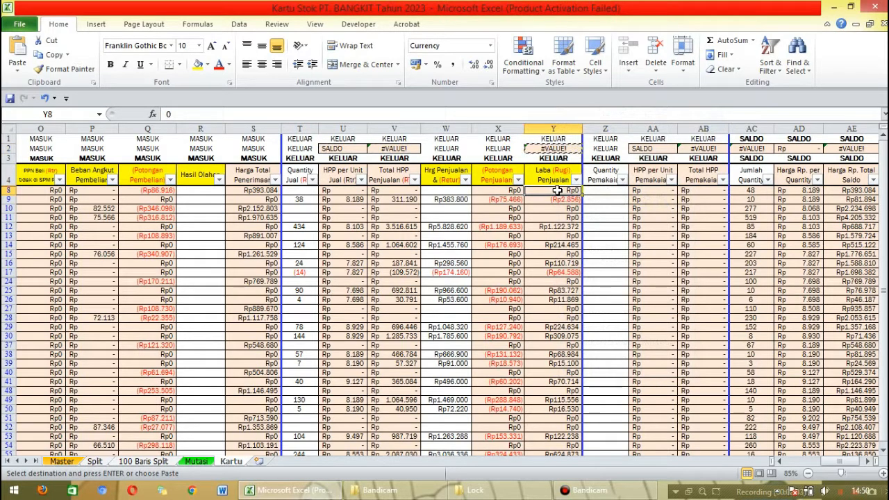
key(ctrl+shift+Down)
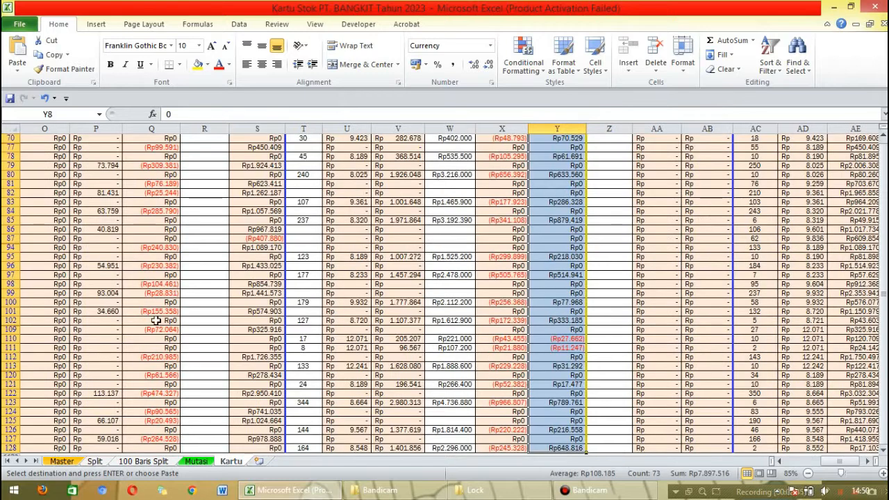
click(17, 52)
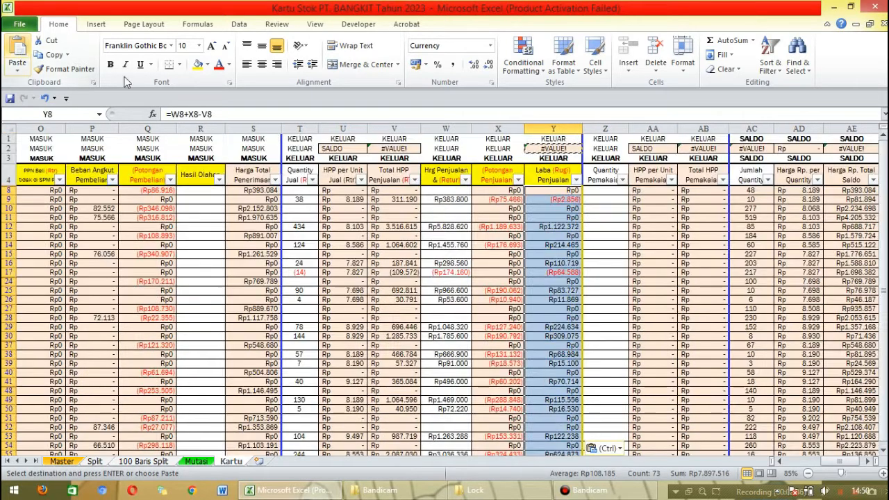
- Copy the Pemakaian cost and Saldo formulas in AA2:AE2 on the Kartu sheet
click(662, 149)
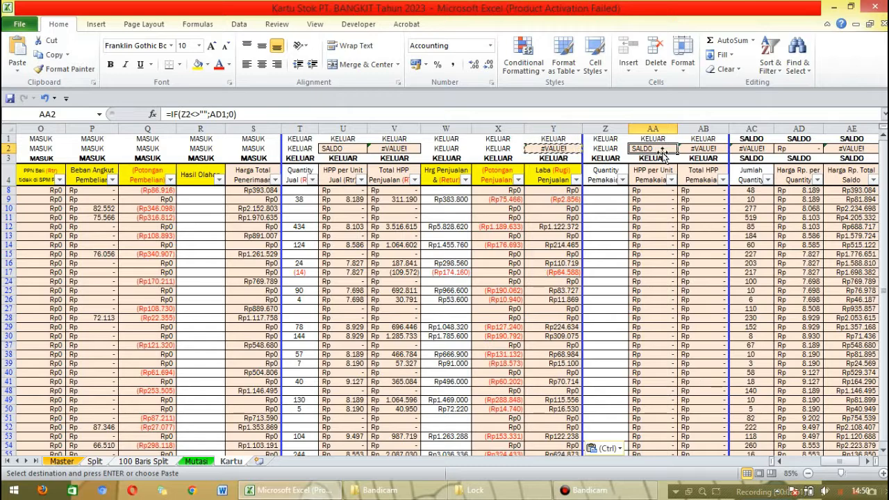
key(shift+Right)
key(shift+Right)
key(shift+Right)
key(shift+Right)
key(shift+Right)
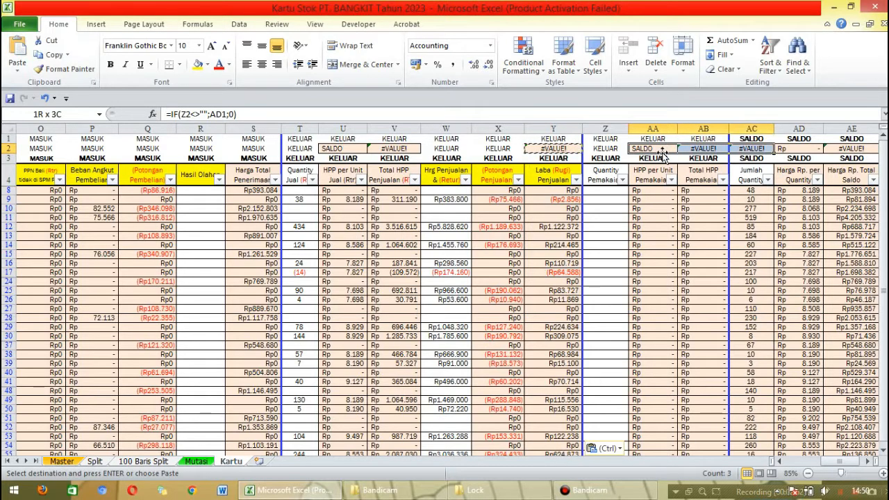
key(shift+Left)
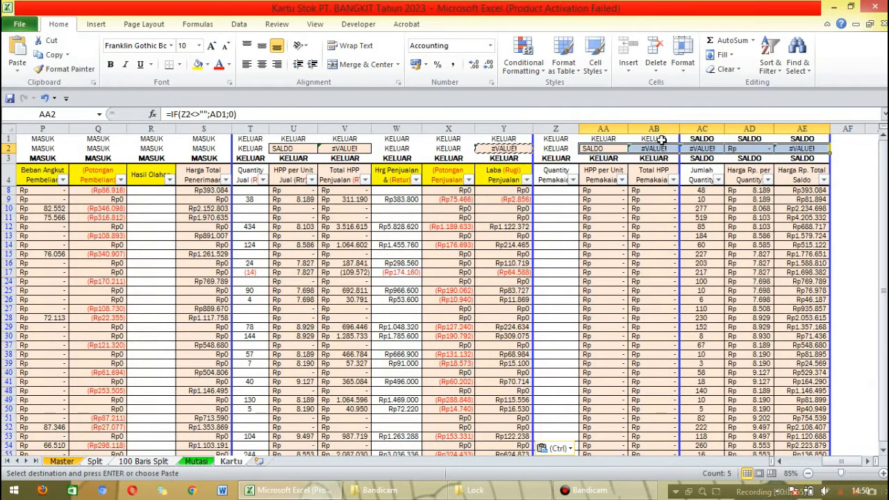
drag(598, 149, 792, 151)
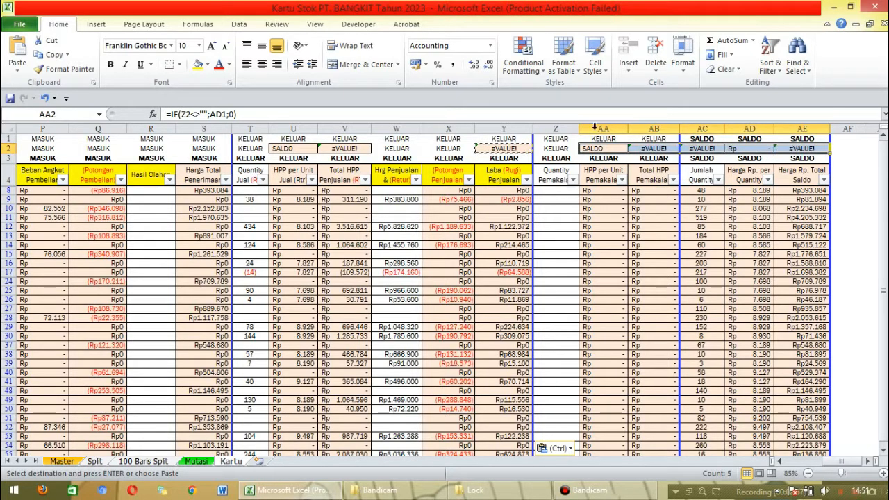
right_click(594, 148)
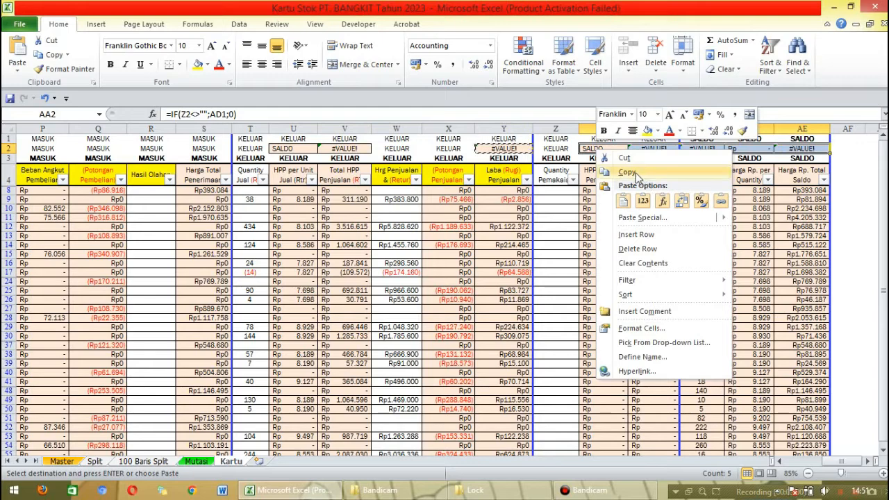
click(614, 172)
- Paste the copied Pemakaian and Saldo formulas into the filtered rows of AA8:AE128 on Kartu
click(602, 193)
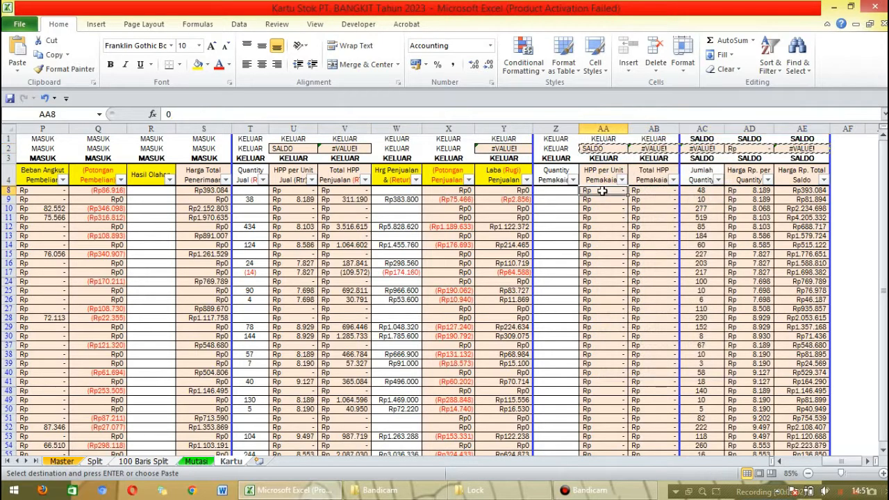
drag(646, 191, 802, 196)
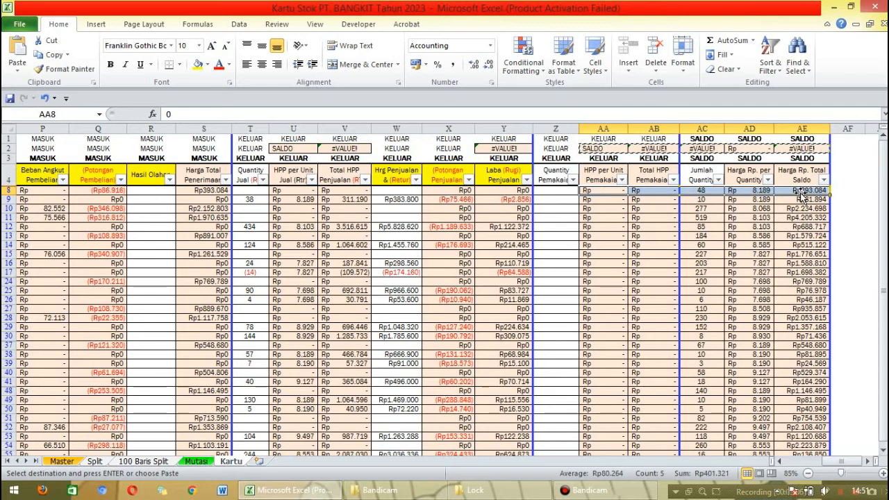
key(ctrl+shift+Down)
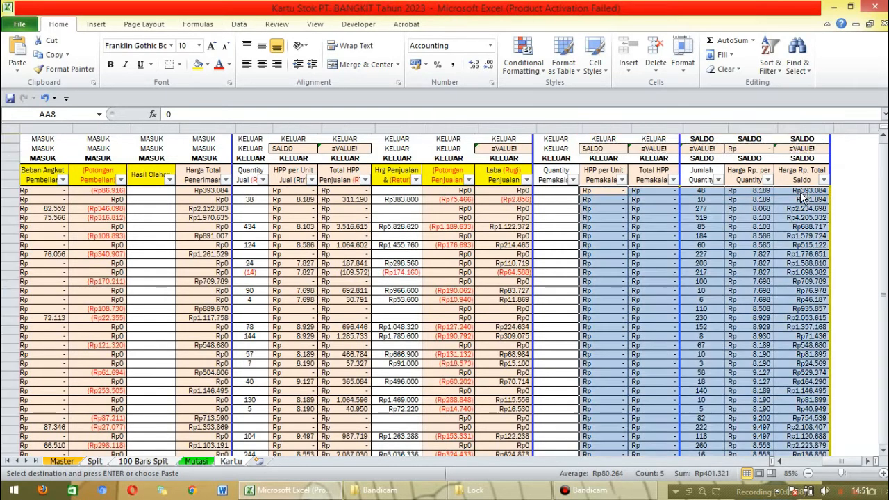
scroll(798, 208, down, 3)
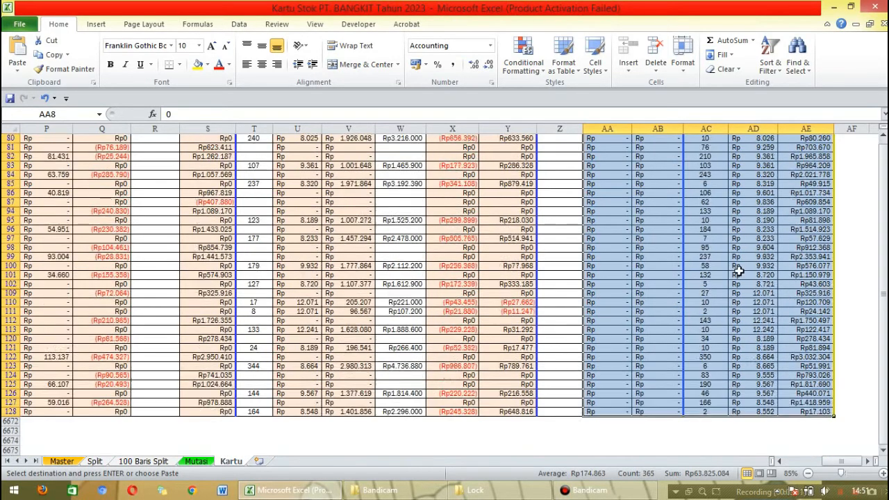
click(18, 52)
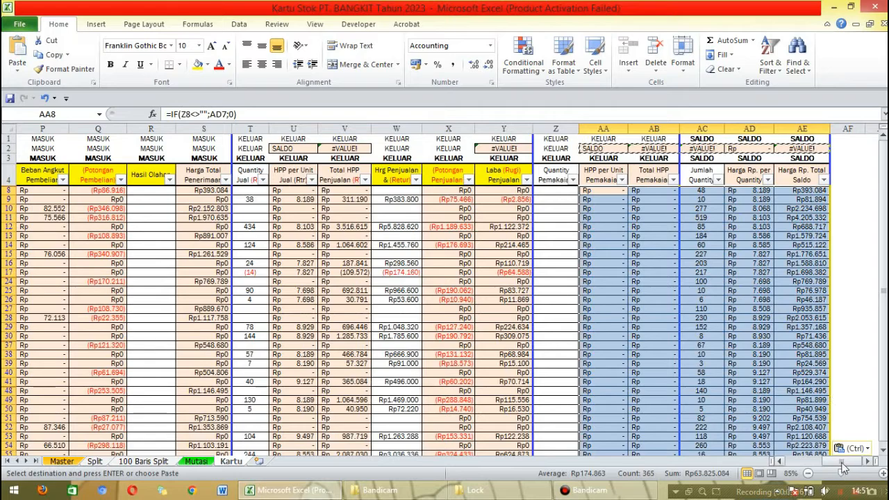
- Copy the entire filtered transaction rows 8 through 128 on the Kartu sheet
drag(844, 467, 814, 466)
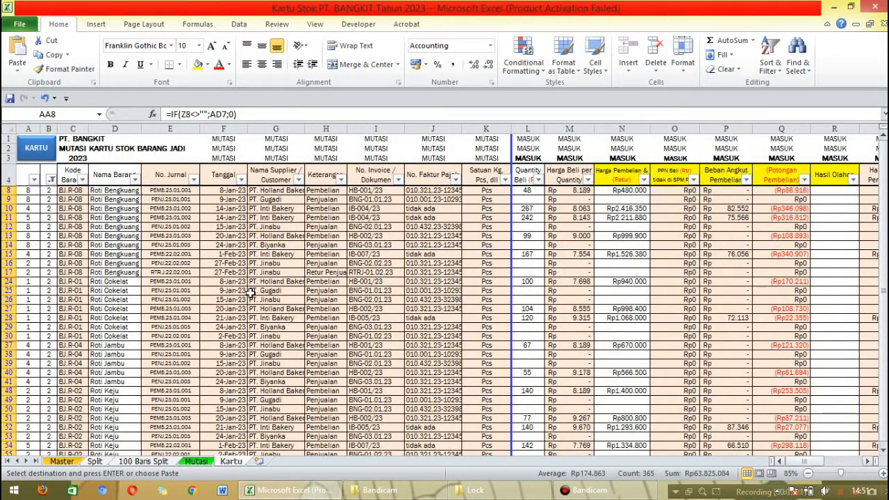
click(34, 201)
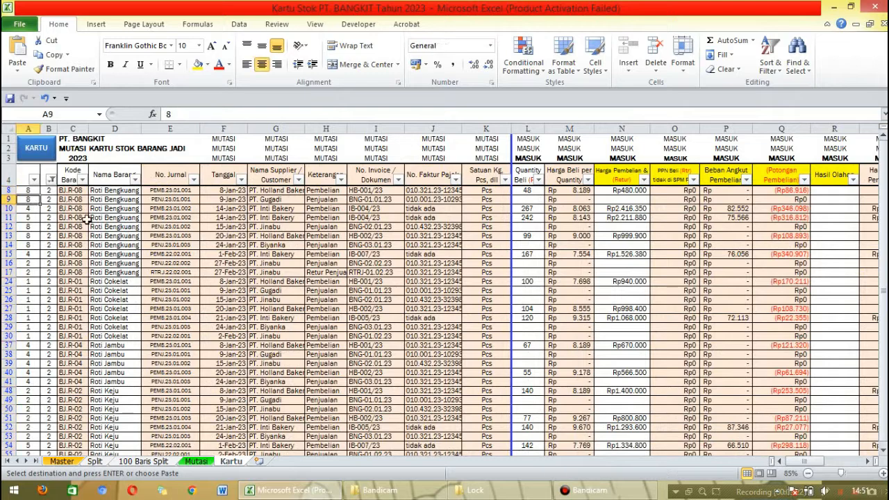
click(7, 190)
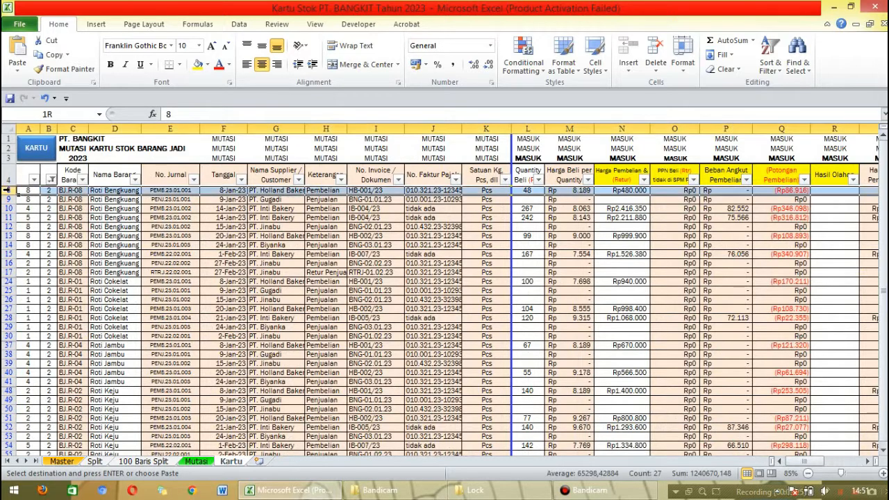
click(23, 200)
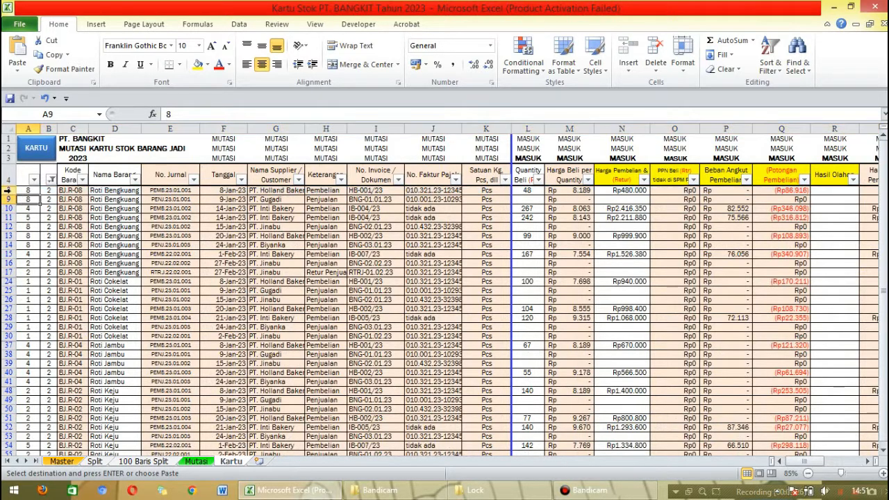
drag(9, 190, 22, 259)
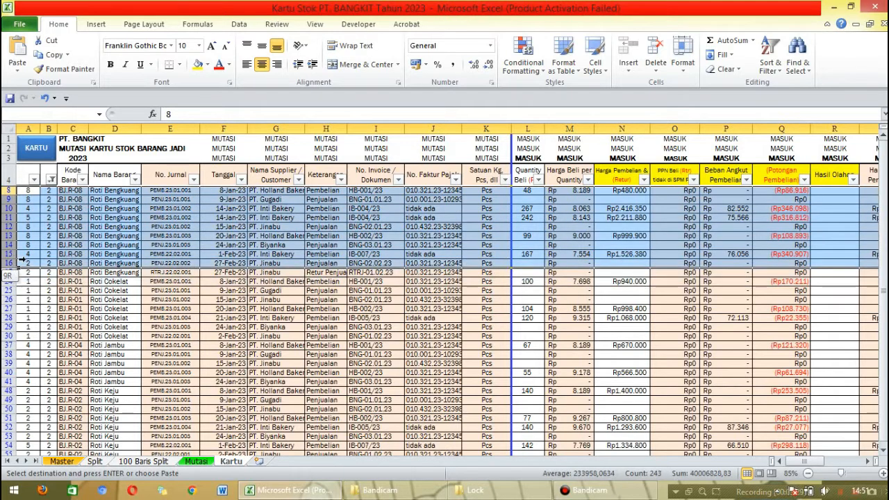
click(9, 191)
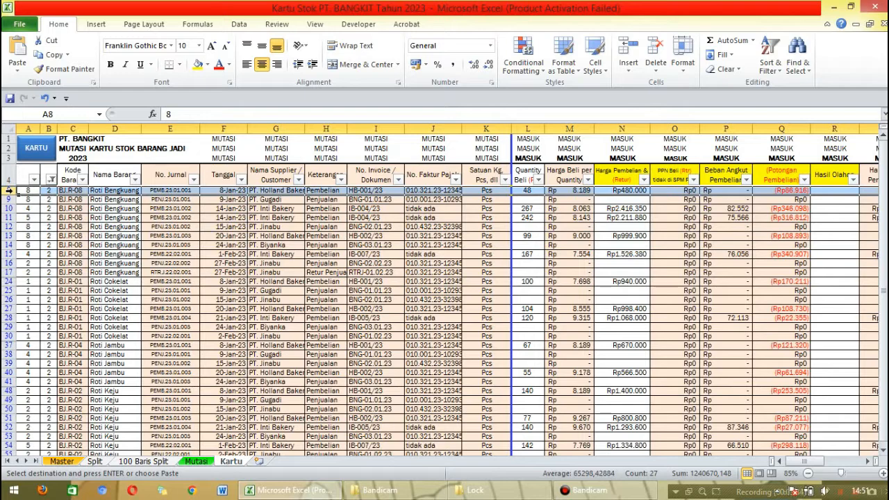
key(ctrl+shift+Down)
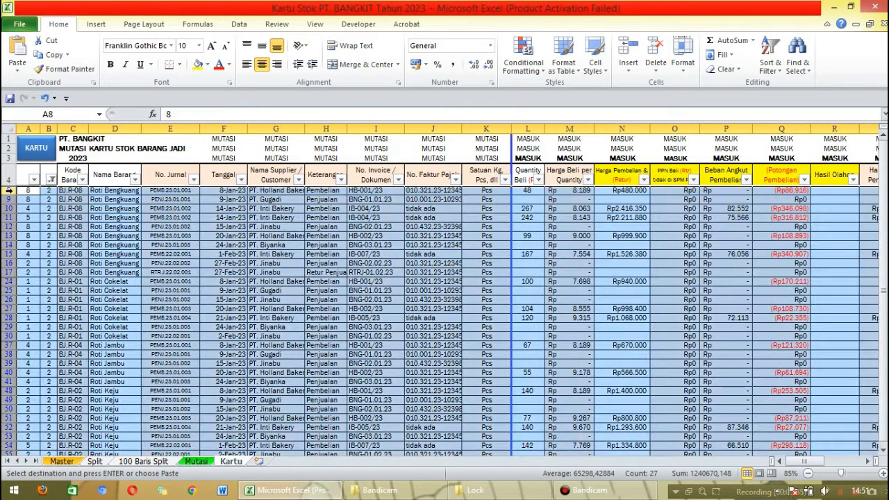
scroll(264, 222, down, 3)
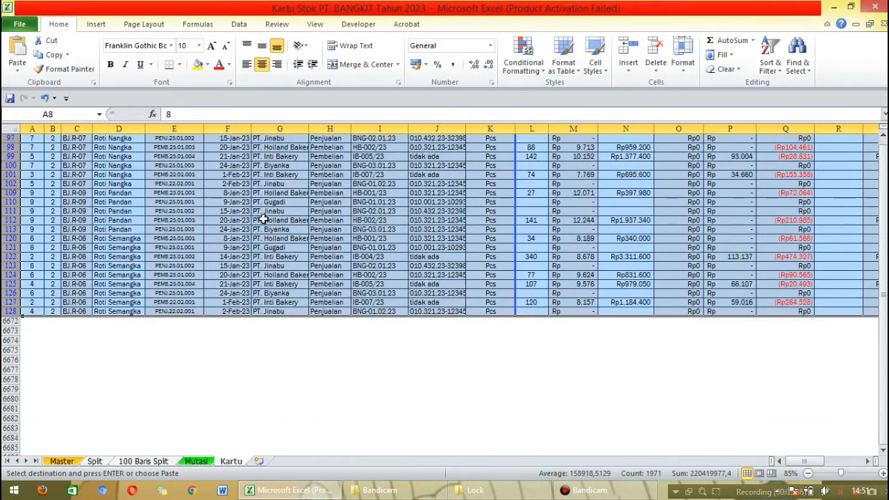
scroll(271, 229, up, 8)
scroll(277, 237, up, 7)
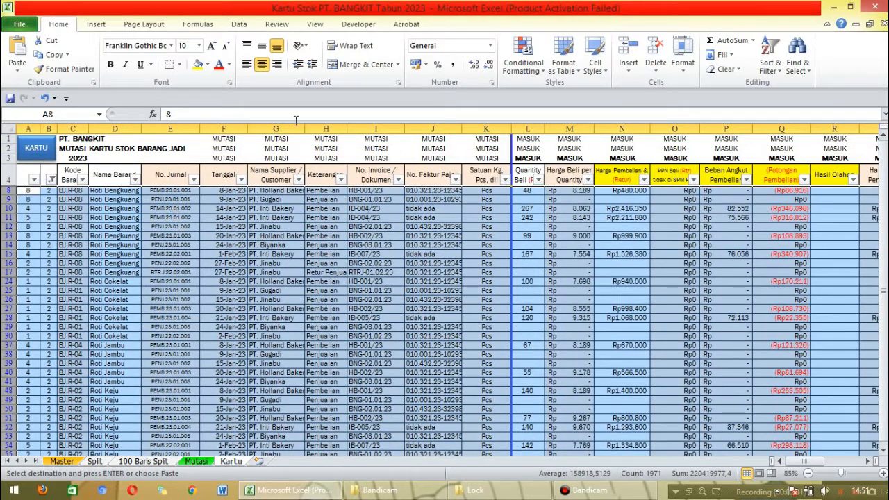
right_click(189, 240)
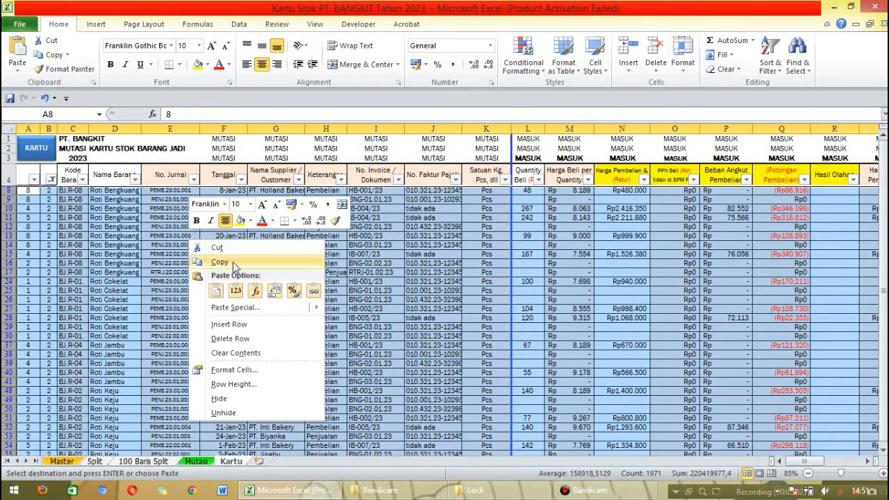
click(233, 262)
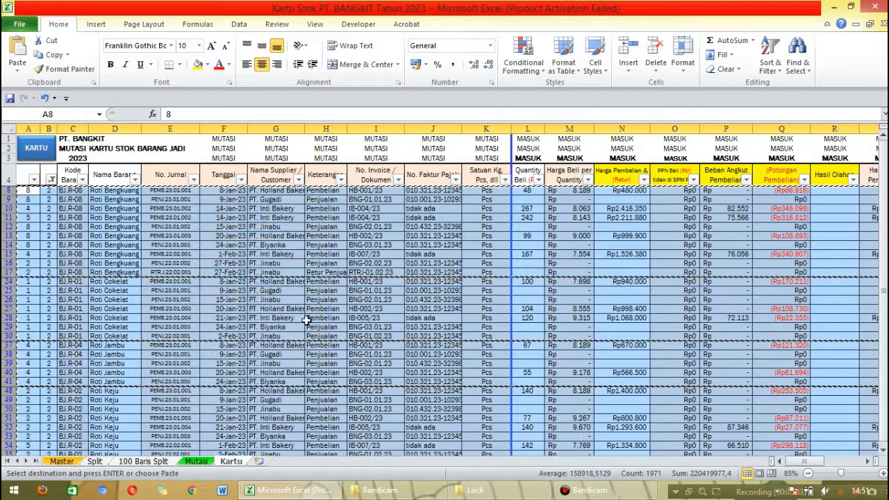
- Paste the copied transaction rows into the Mutasi sheet starting at A5
click(198, 458)
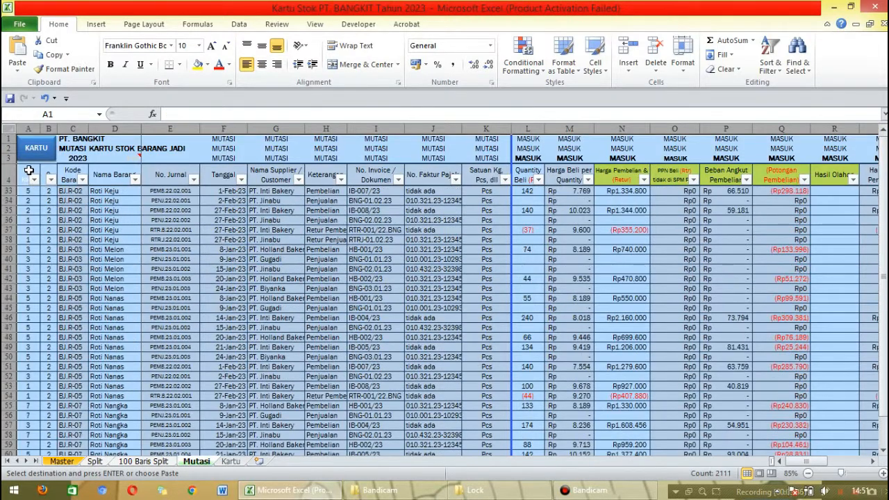
click(29, 170)
click(32, 189)
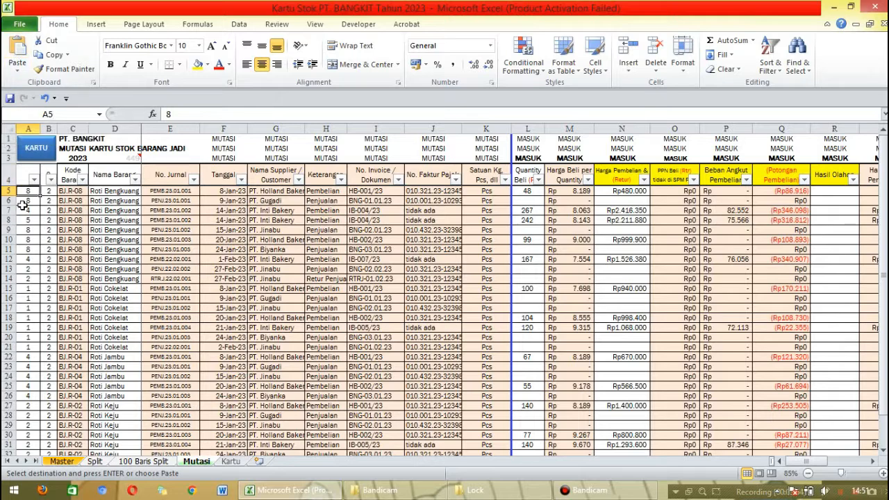
click(18, 48)
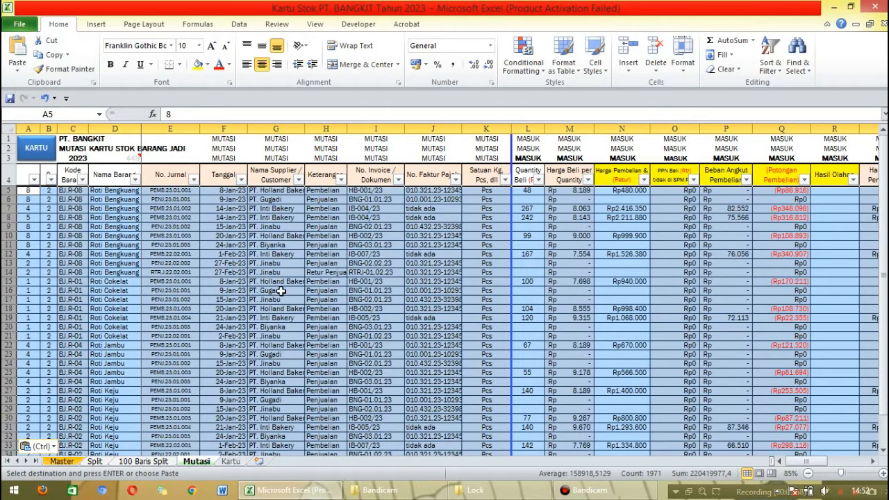
- Return to the Kartu sheet and select all values in the column B filter to show every row
click(233, 462)
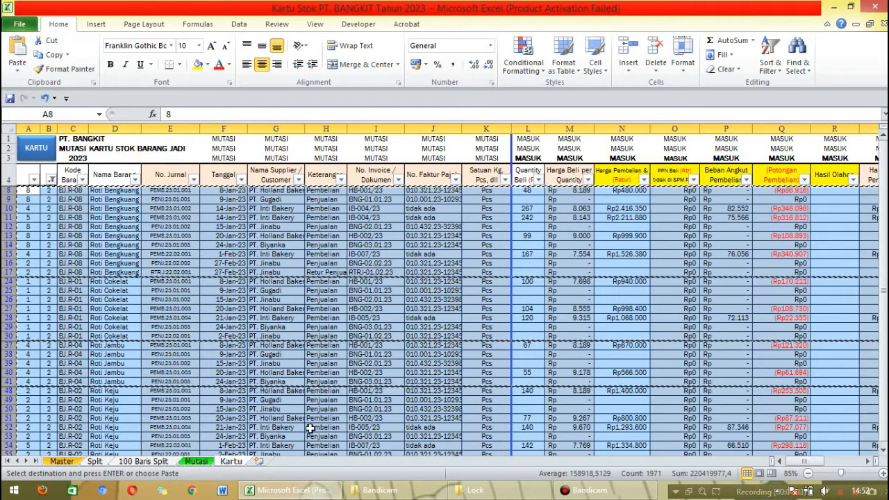
click(44, 175)
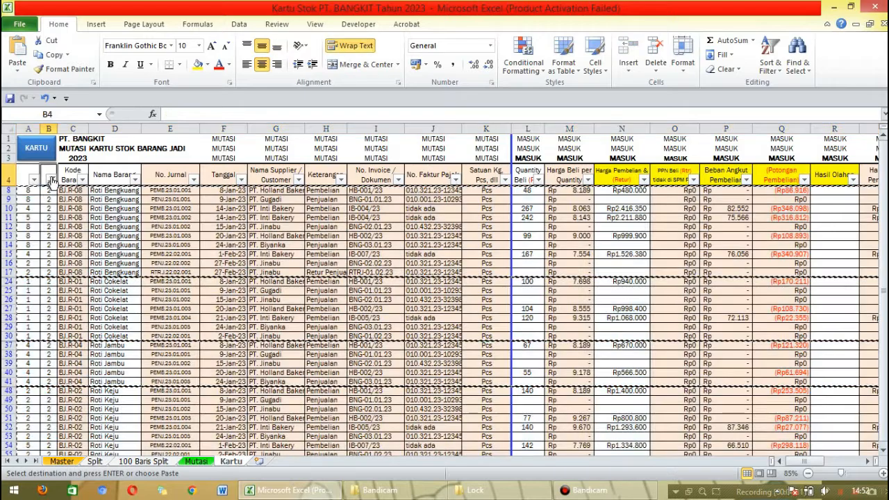
click(52, 179)
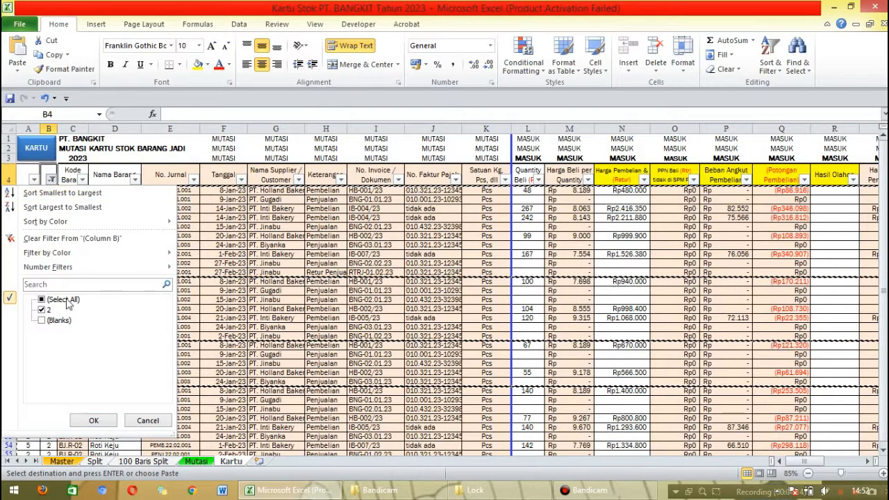
click(42, 300)
click(93, 420)
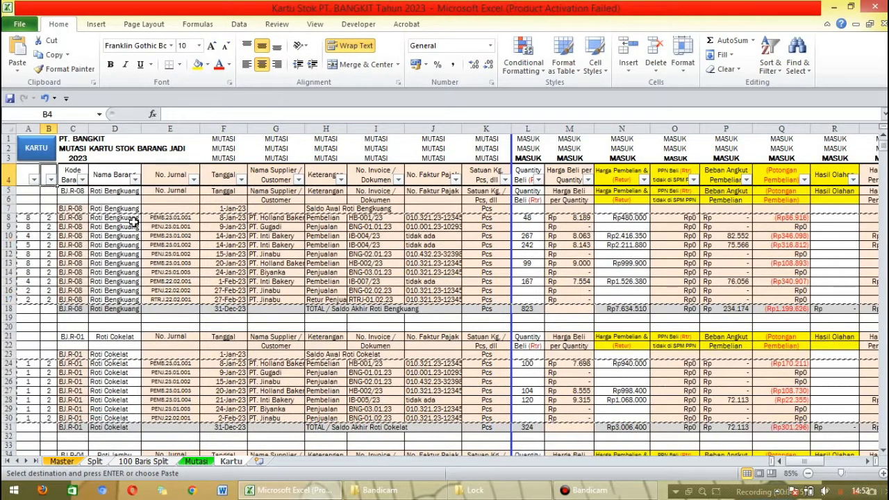
- Cut the KARTU macro button out of the Kartu sheet
right_click(53, 142)
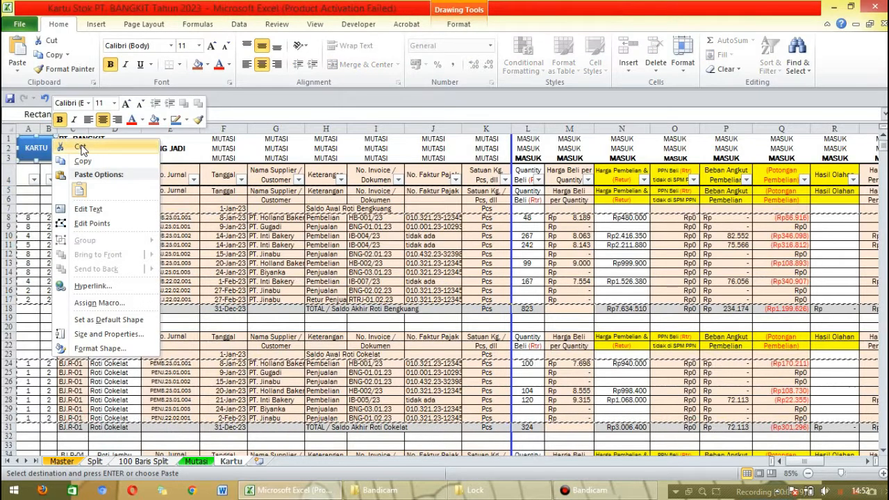
click(82, 148)
click(104, 254)
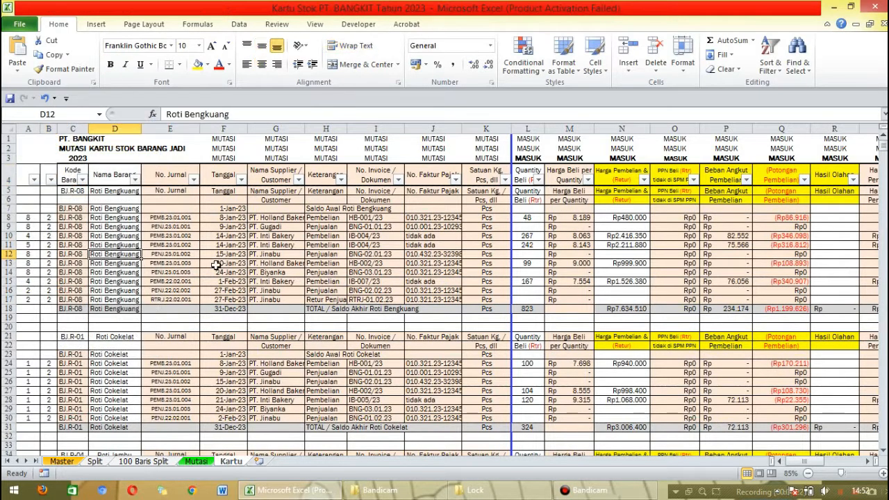
- Review the stock cards from Roti Bengkuang to Roti Semangka and their Masuk, Keluar and Saldo columns on Kartu
scroll(524, 357, down, 11)
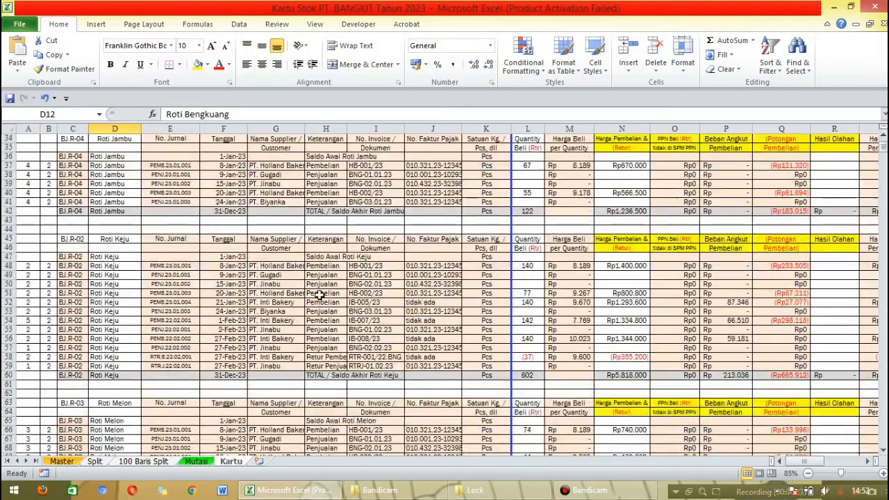
scroll(200, 296, down, 20)
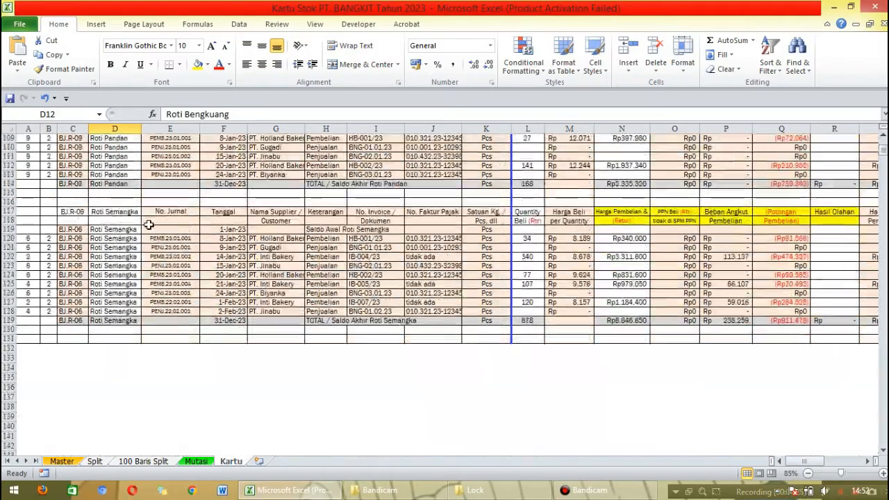
scroll(149, 225, up, 20)
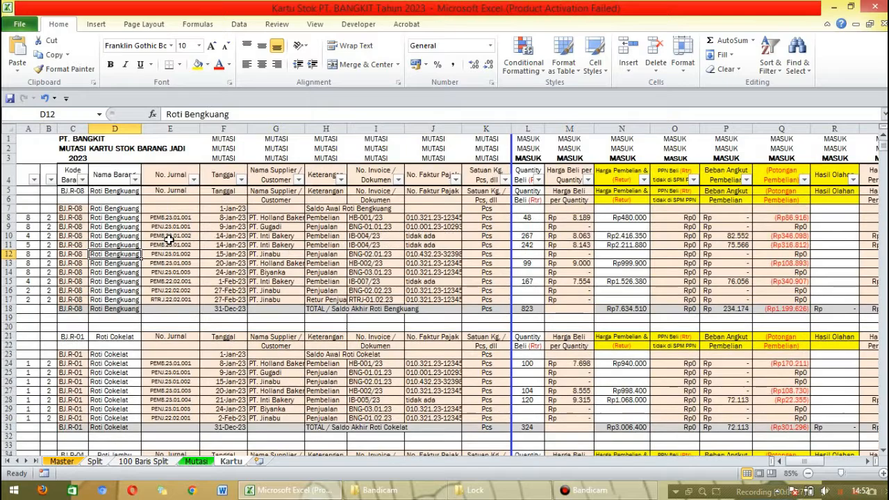
drag(104, 200, 798, 391)
click(673, 226)
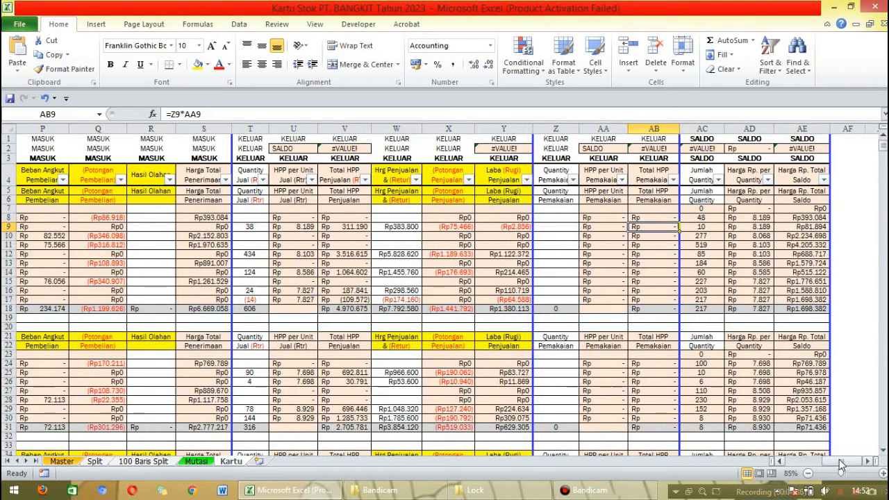
drag(841, 461, 793, 462)
drag(527, 129, 556, 127)
drag(534, 168, 512, 170)
drag(545, 129, 811, 139)
drag(827, 463, 858, 465)
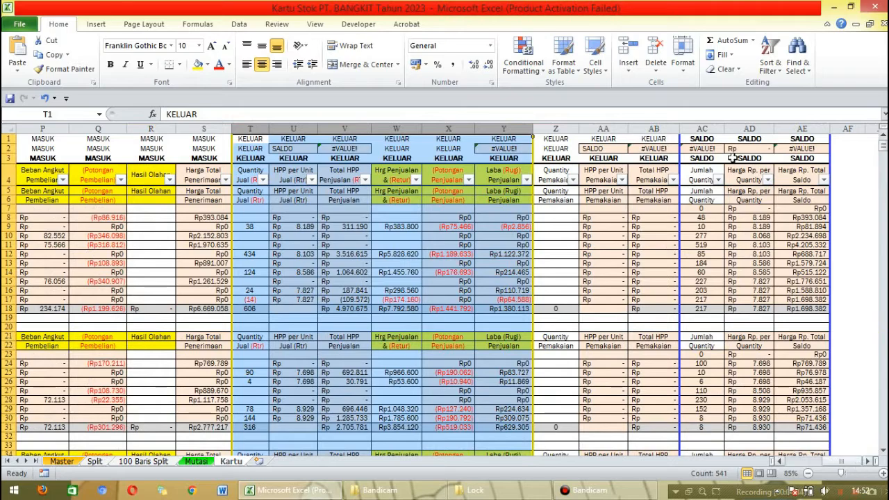
- Examine the Saldo columns and the item, journal and supplier columns of the stock cards on the Kartu sheet
drag(803, 128, 654, 128)
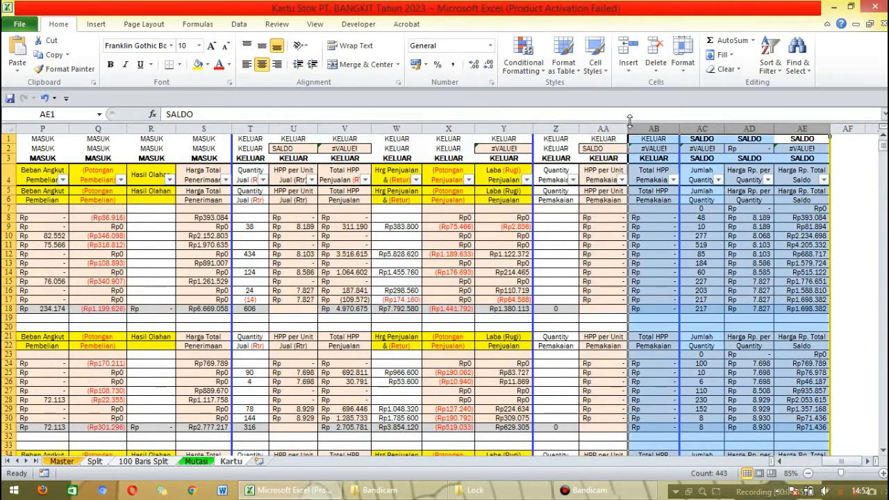
click(799, 464)
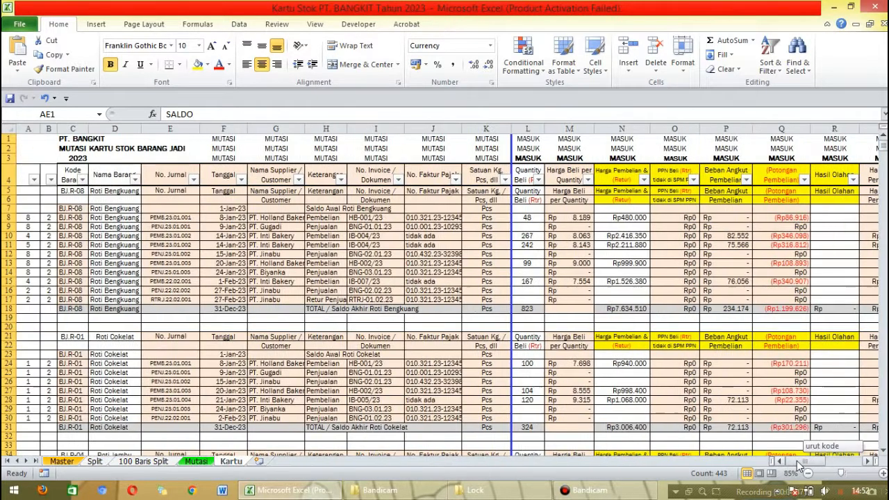
click(134, 254)
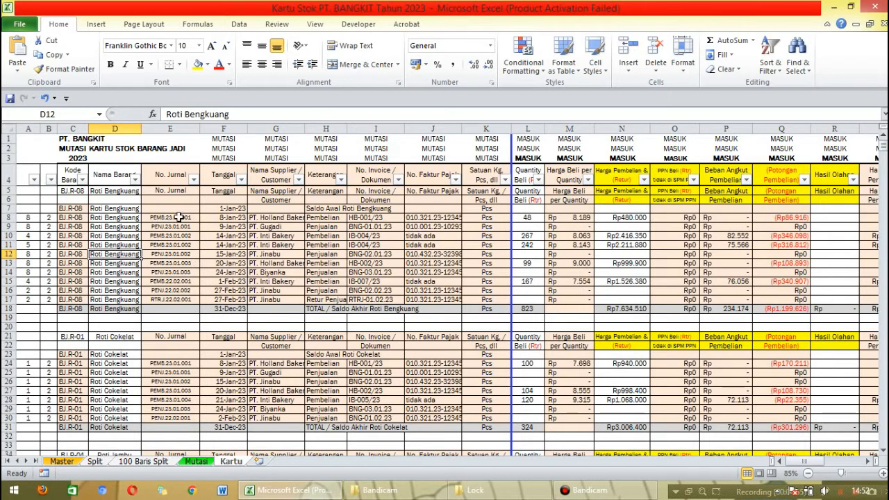
scroll(180, 217, down, 2)
scroll(346, 240, up, 2)
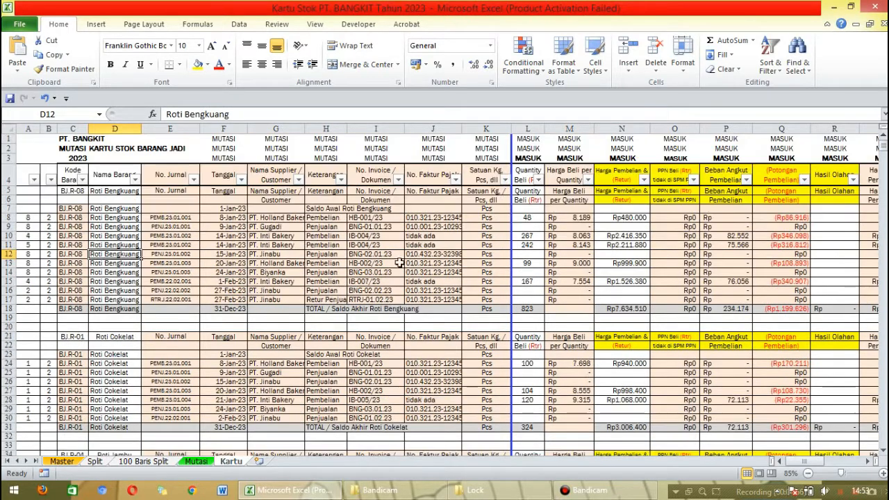
- Filter the Nama Barang column to show only the (Blanks) rows
click(118, 219)
click(135, 180)
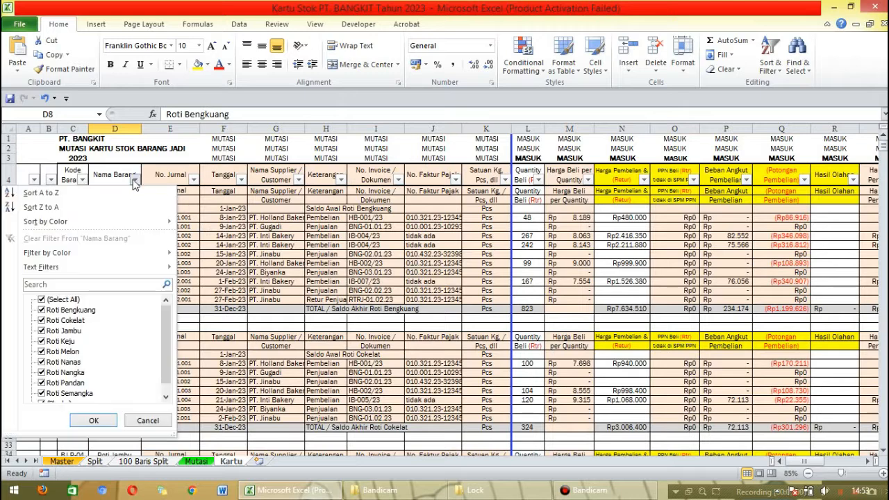
click(63, 300)
scroll(167, 347, down, 1)
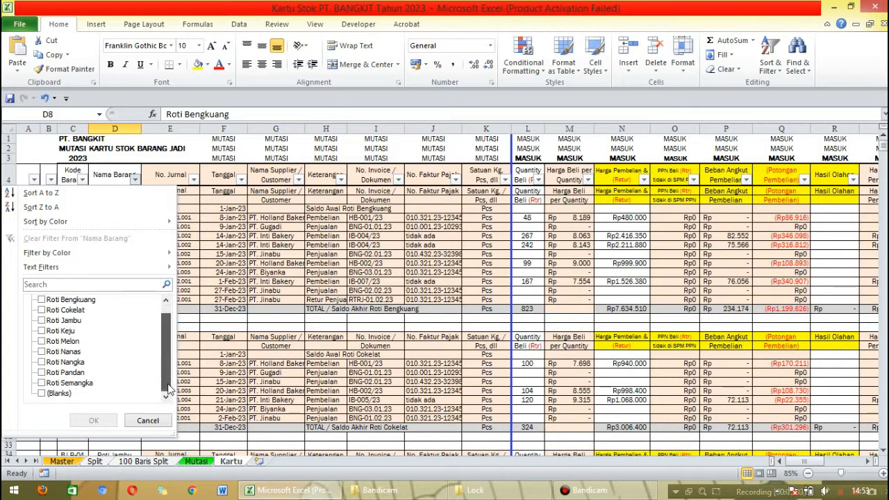
click(58, 394)
click(93, 420)
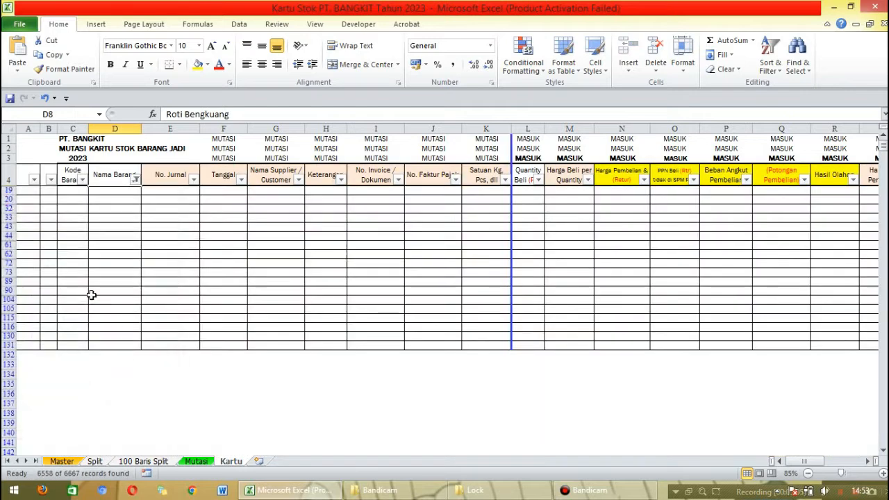
- Remove the left, inner vertical and right borders from the filtered blank rows 19 to 131
drag(8, 189, 100, 345)
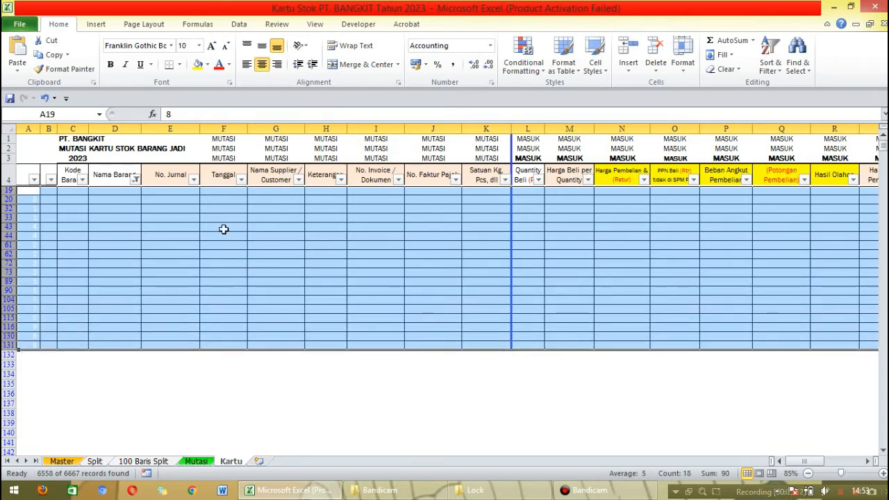
right_click(222, 229)
click(273, 356)
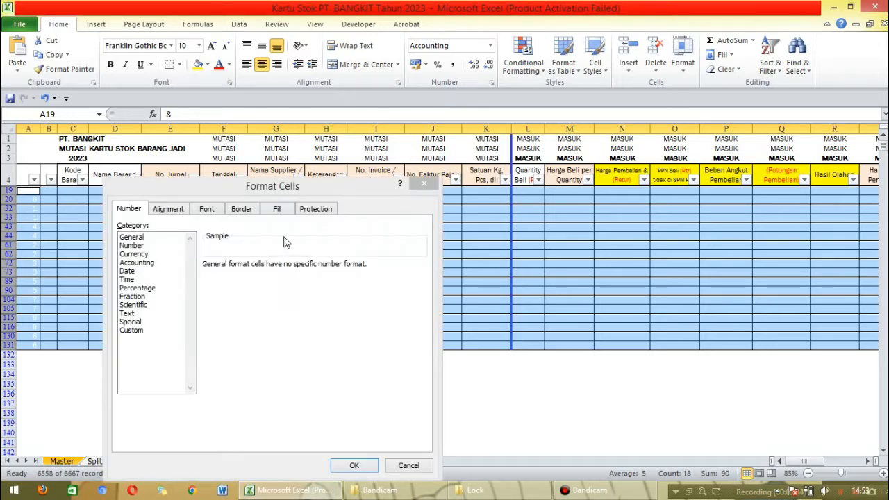
click(243, 208)
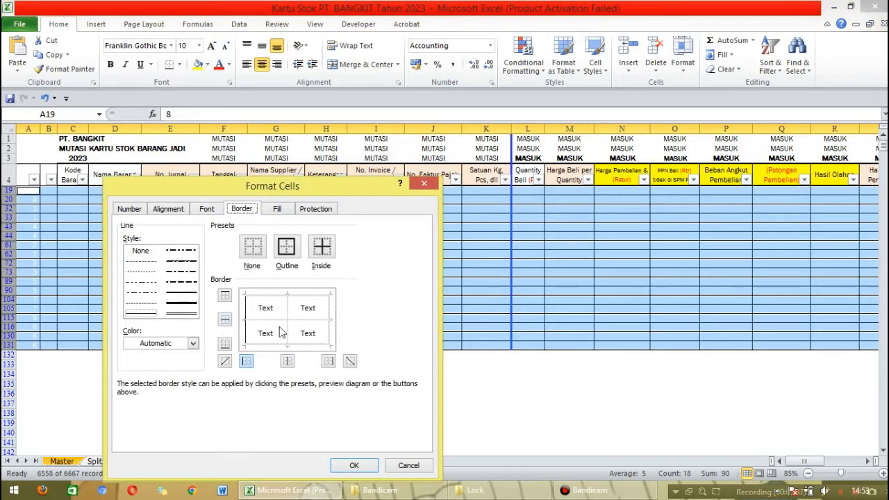
click(244, 312)
click(248, 319)
click(245, 319)
click(256, 320)
click(255, 320)
click(288, 313)
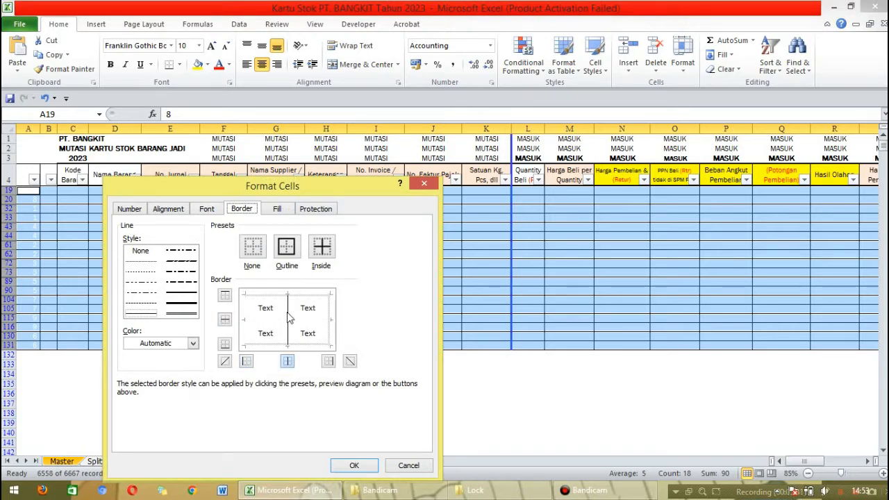
click(289, 317)
click(331, 323)
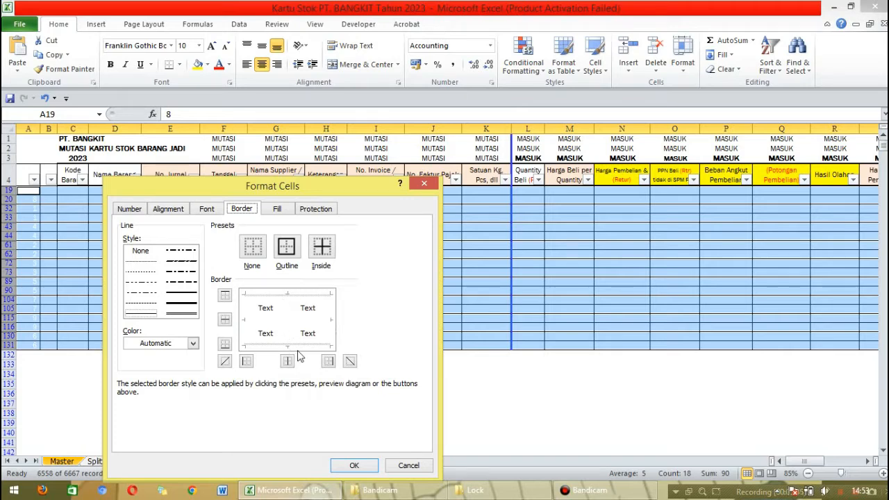
click(341, 464)
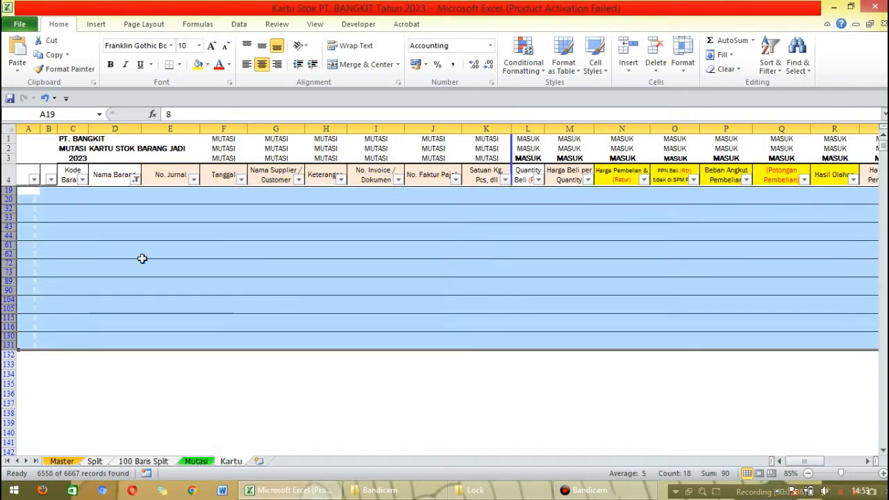
- Select all values in the Nama Barang filter to show every row of the Kartu sheet
click(119, 246)
click(135, 180)
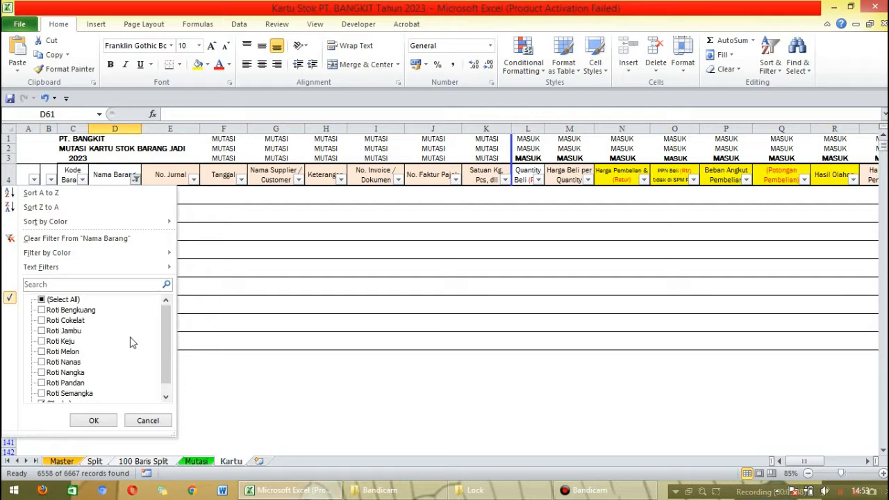
click(70, 299)
click(93, 421)
click(224, 254)
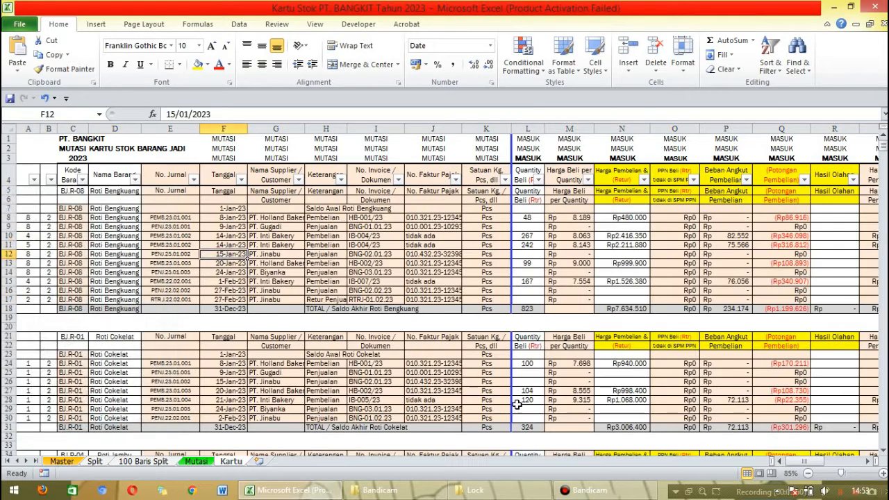
- Check the blank separator rows between the stock cards across to the Saldo columns for remaining vertical borders
drag(21, 317, 781, 327)
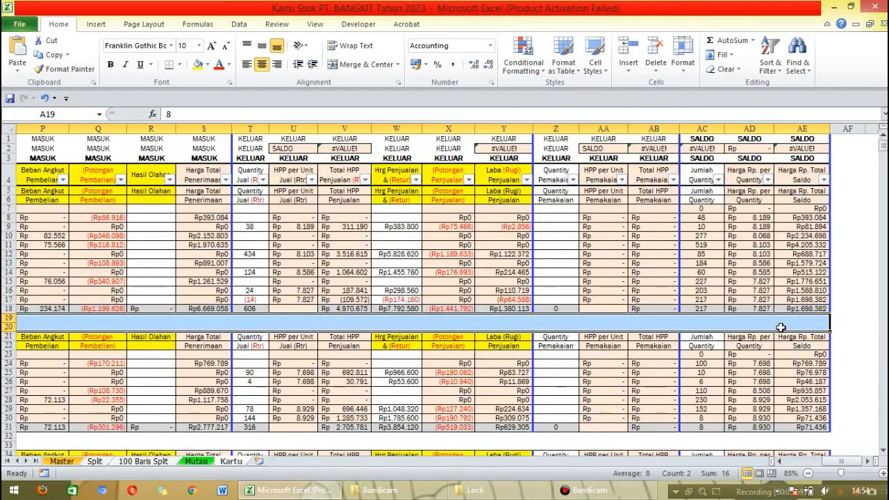
click(753, 362)
scroll(782, 257, down, 9)
scroll(782, 255, up, 9)
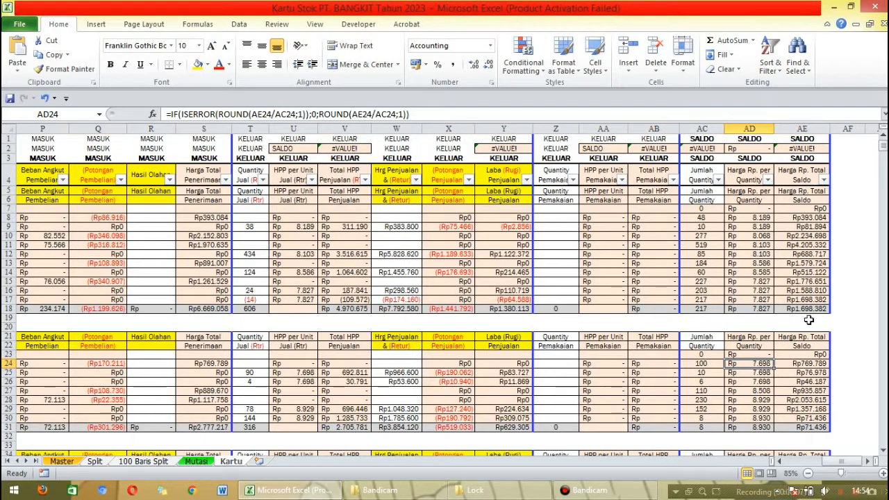
drag(810, 320, 357, 325)
scroll(768, 290, down, 6)
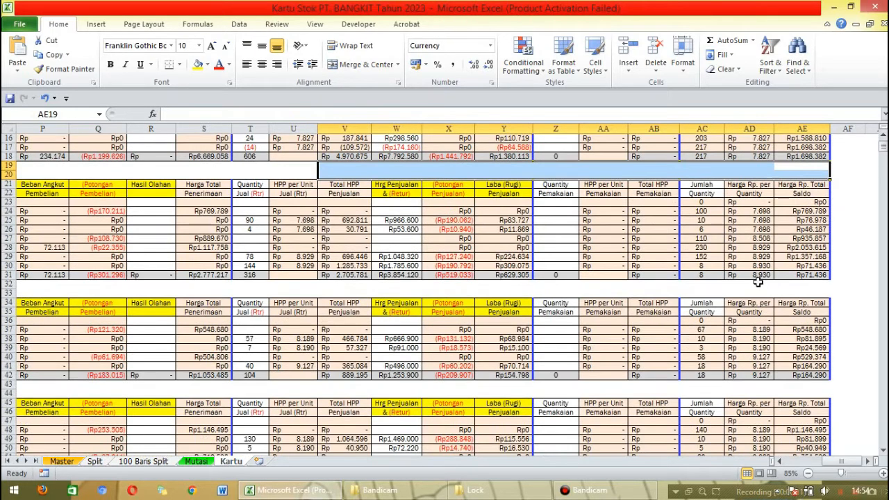
scroll(754, 264, up, 6)
click(747, 223)
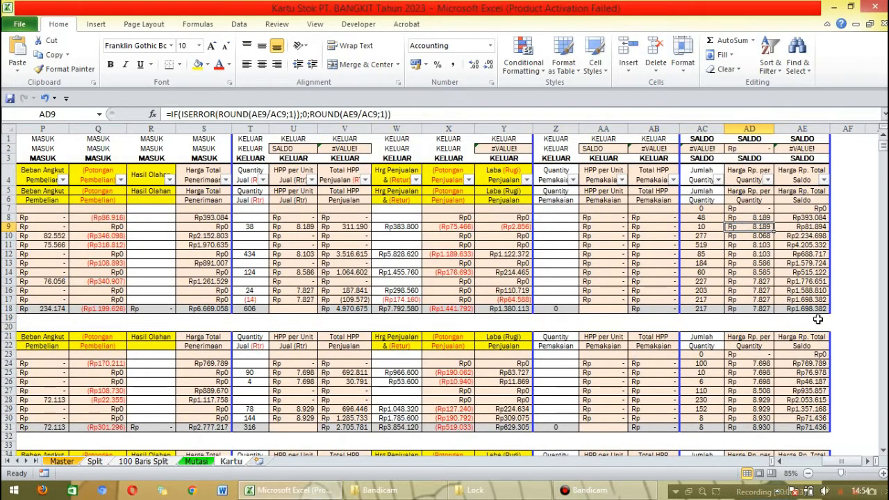
drag(820, 323, 155, 325)
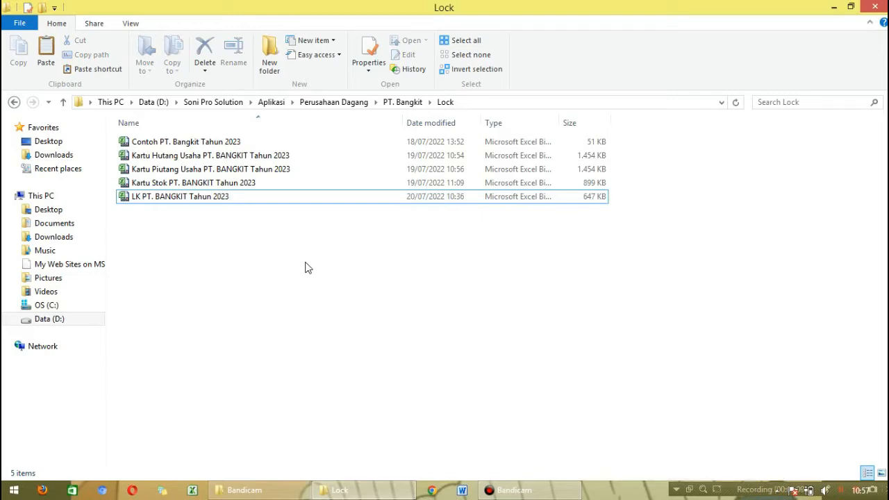
- Switch to the Lock folder in File Explorer and open the LK PT. BANGKIT Tahun 2023 workbook
click(171, 200)
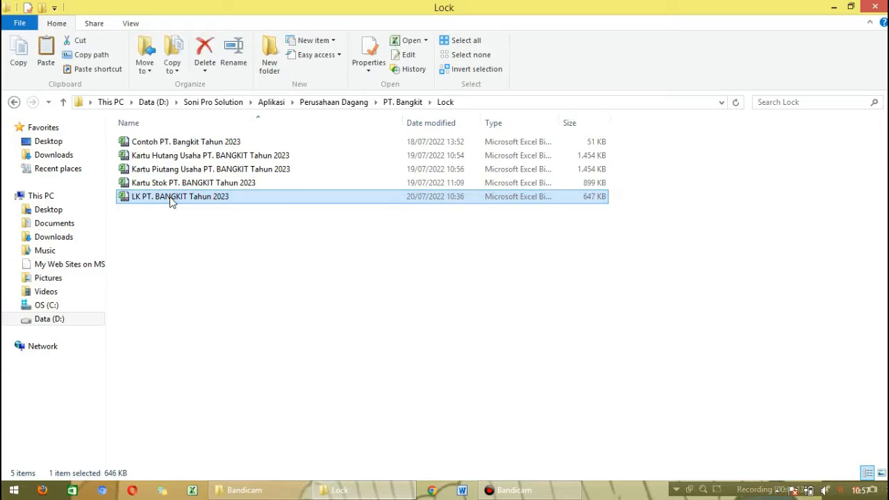
double_click(164, 158)
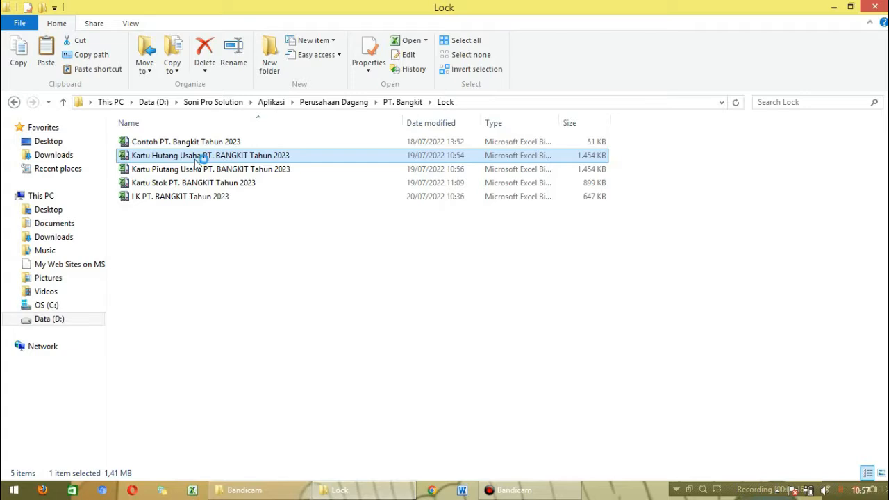
click(169, 174)
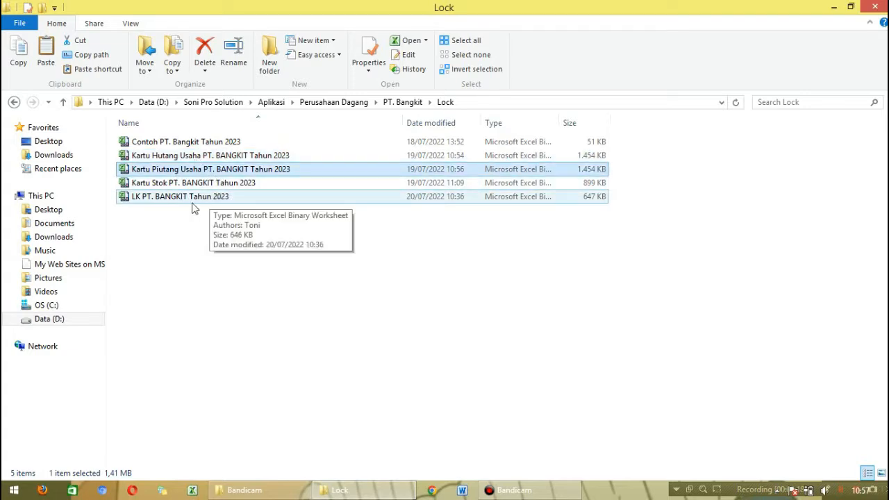
click(156, 186)
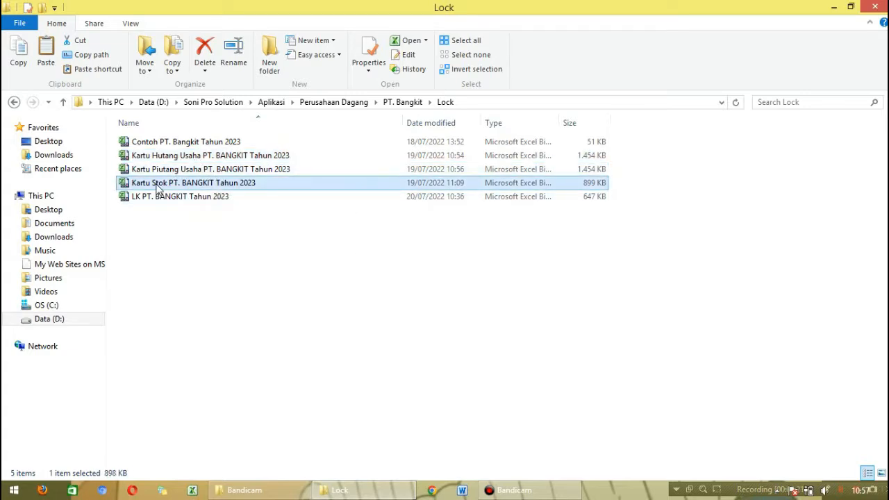
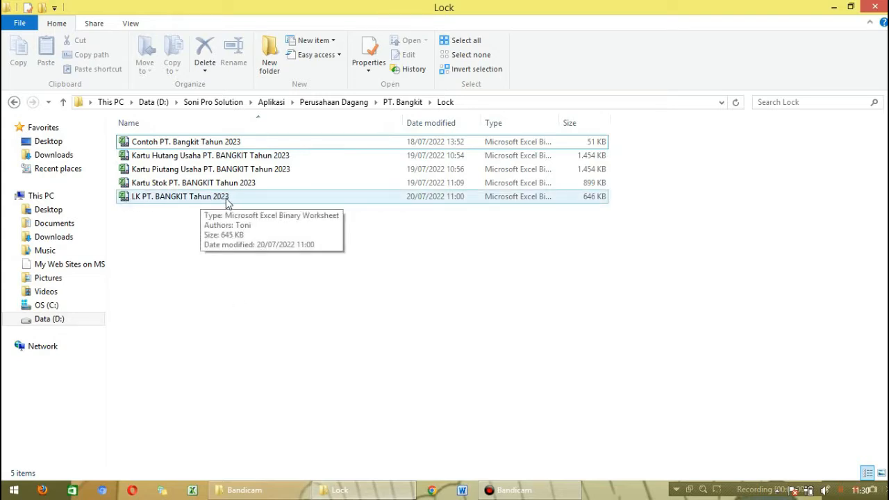
double_click(127, 202)
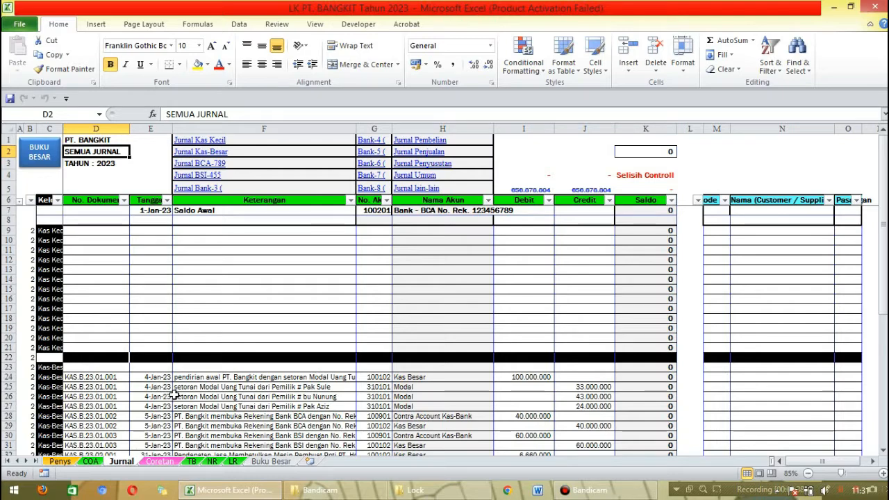
- Look through the TB, NR, LR and Buku Besar sheets, including the current assets and the income and cost of sales figures
click(191, 461)
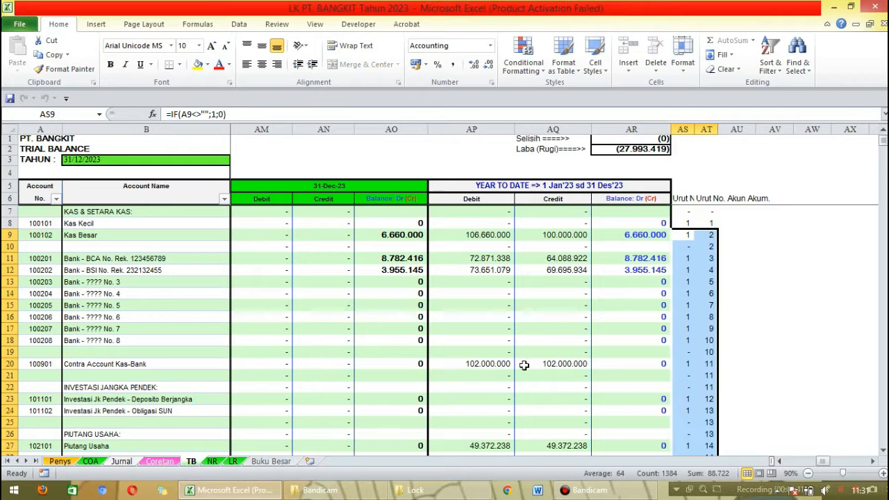
click(211, 461)
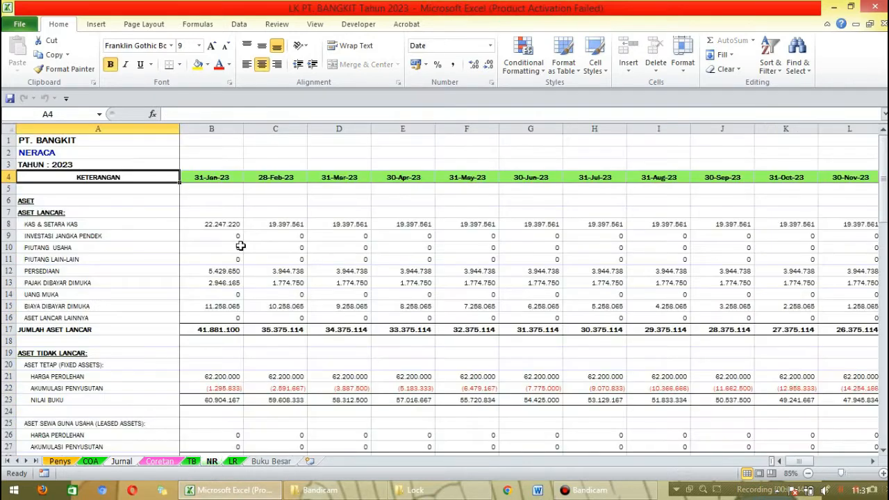
drag(205, 224, 748, 331)
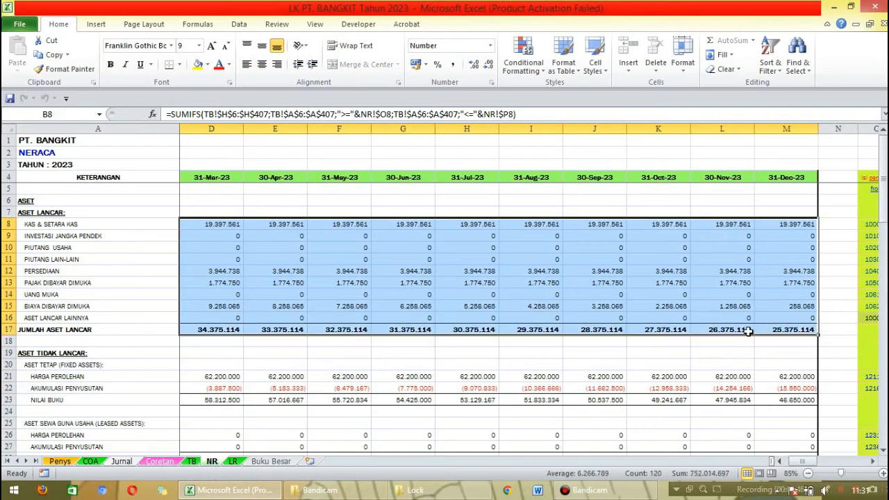
click(233, 461)
drag(207, 215, 720, 393)
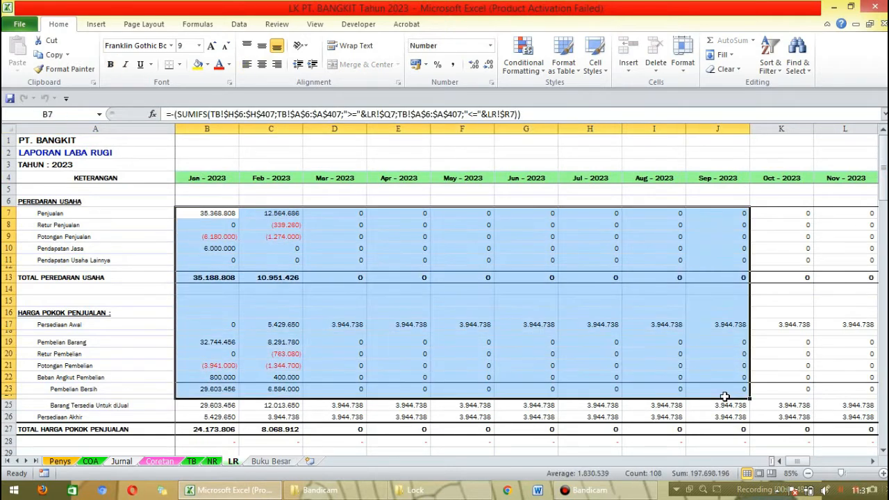
click(270, 461)
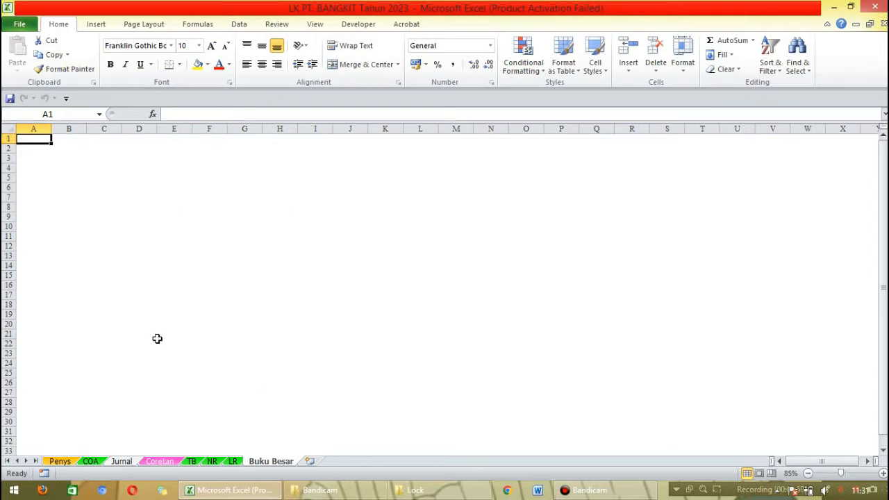
- Return to the Jurnal sheet and examine the journal links from Jurnal Kas Kecil to Jurnal lain-lain
click(127, 463)
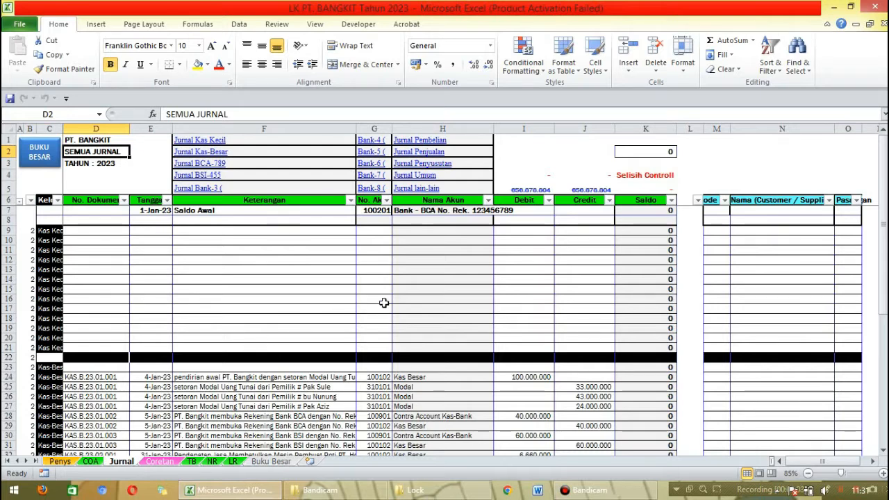
click(261, 141)
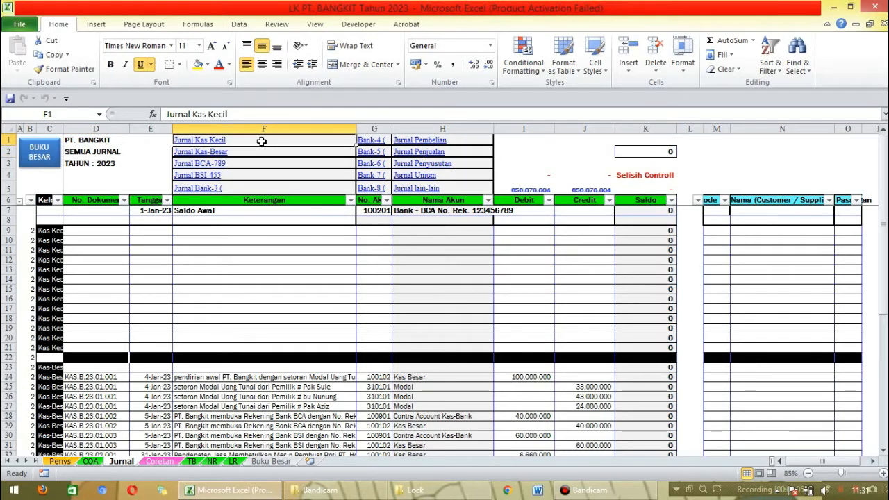
drag(297, 141, 470, 182)
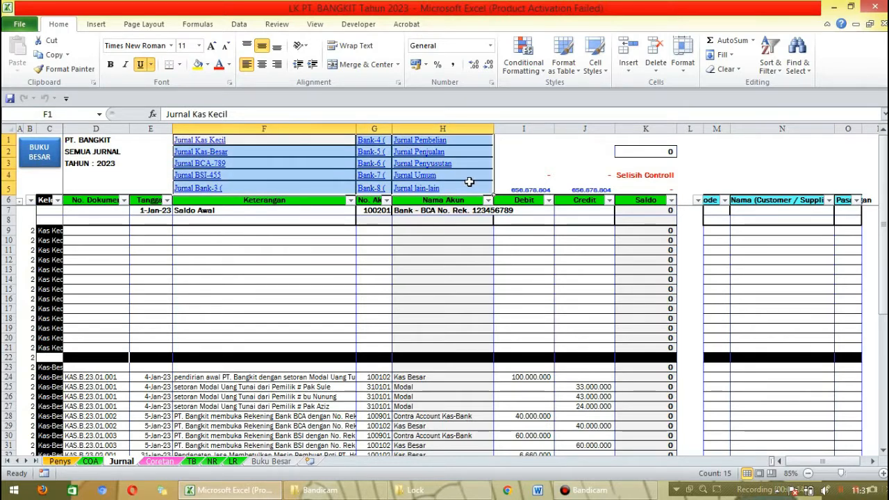
click(246, 139)
click(255, 151)
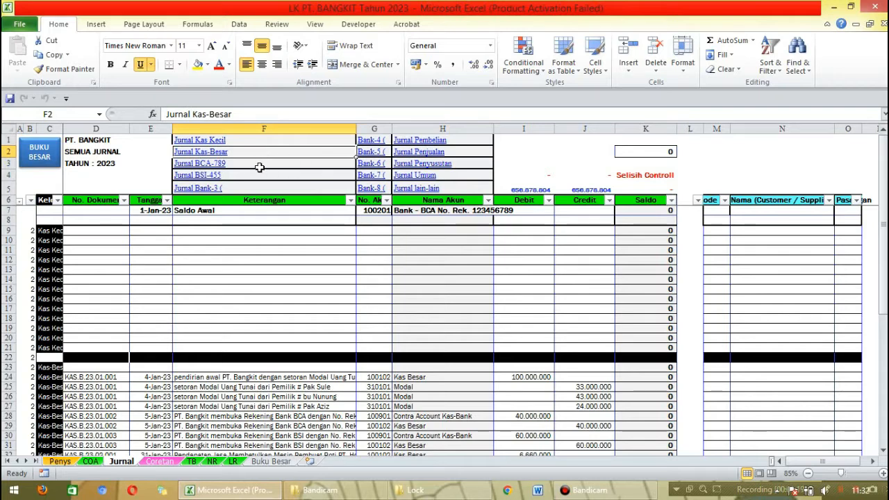
- Examine the bank journal links from Jurnal BCA-789 onward and jump to the Bank-6 journal rows
click(257, 164)
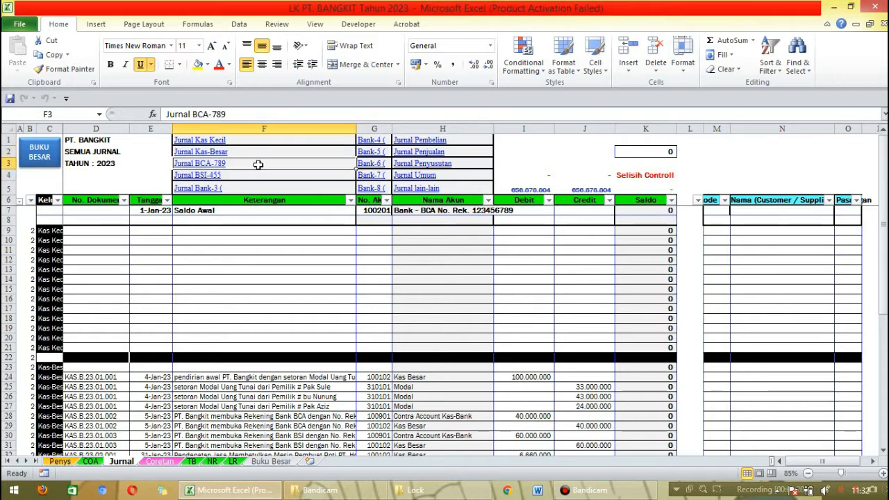
click(258, 175)
click(258, 187)
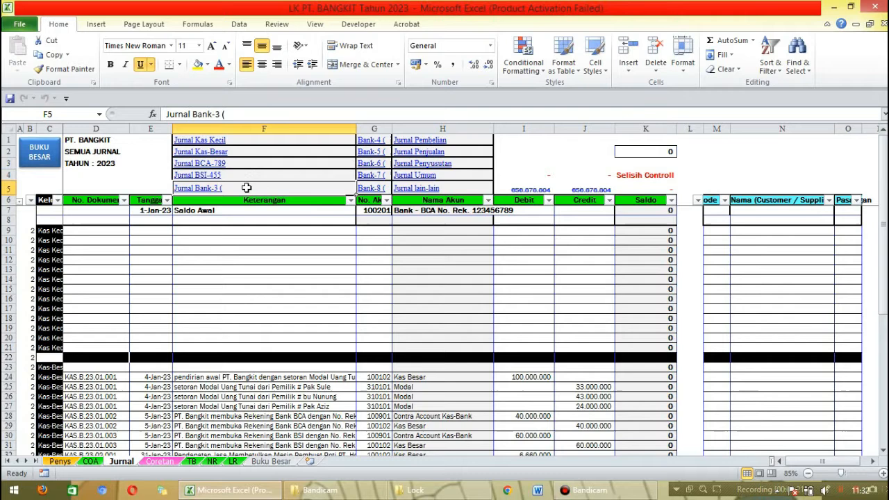
click(383, 140)
click(386, 152)
click(385, 163)
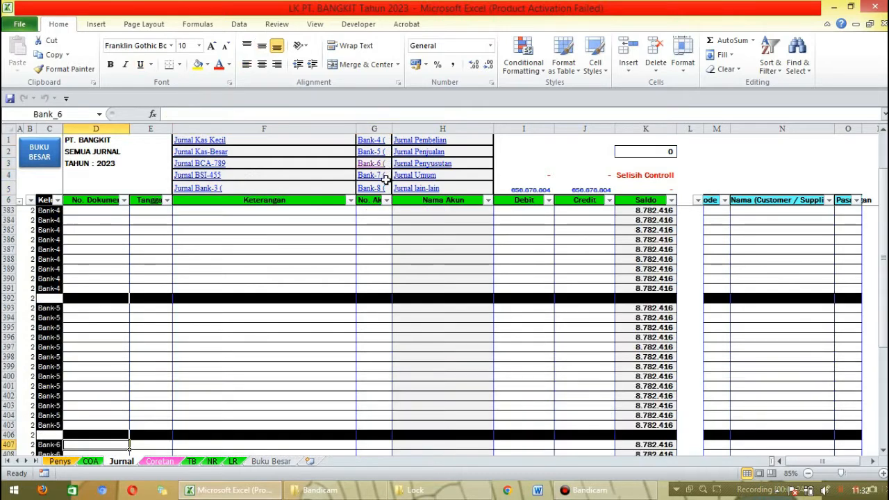
- Return to the start of the Jurnal sheet and review the full block of journal links, the Kas-Besar entries and the company heading
click(279, 188)
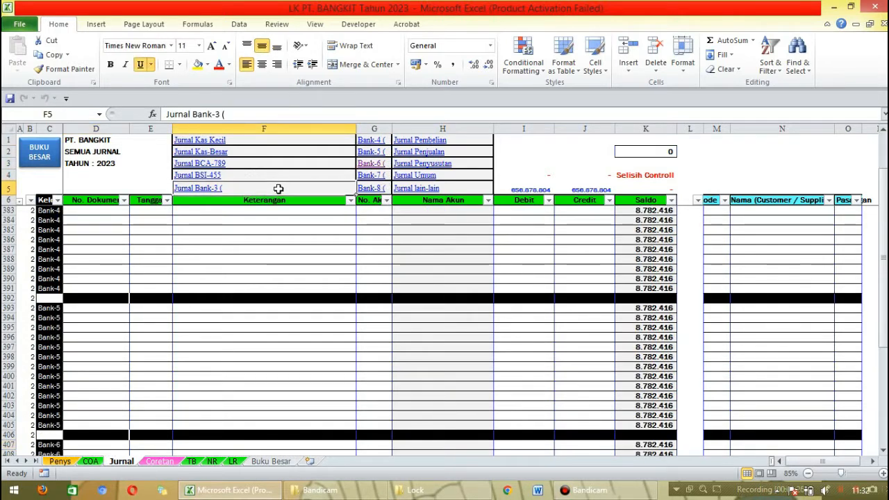
key(Down)
key(Down)
key(Down)
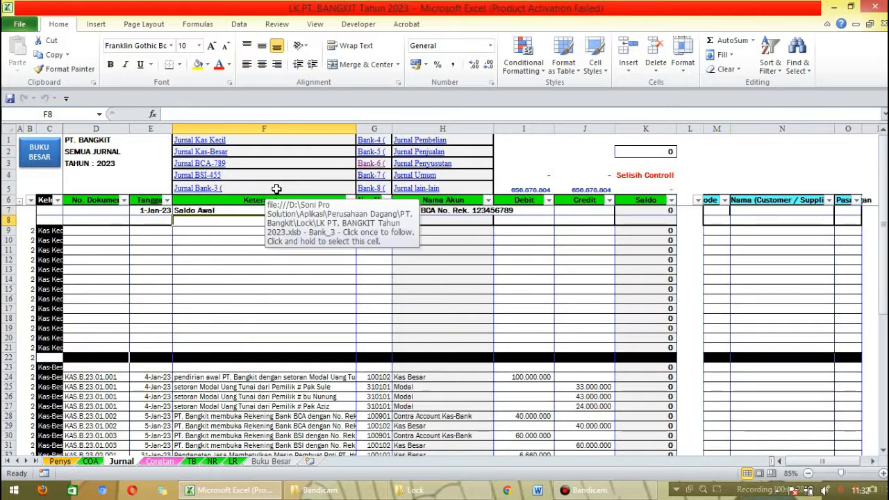
click(298, 139)
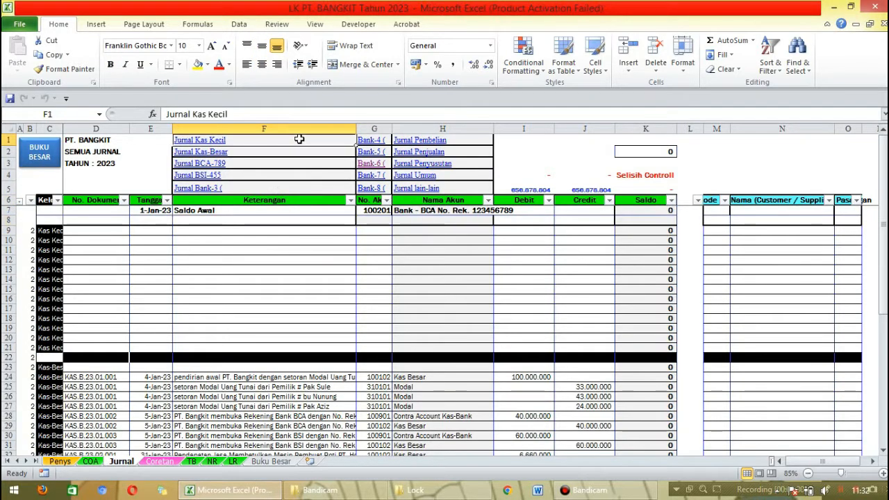
drag(299, 140, 478, 190)
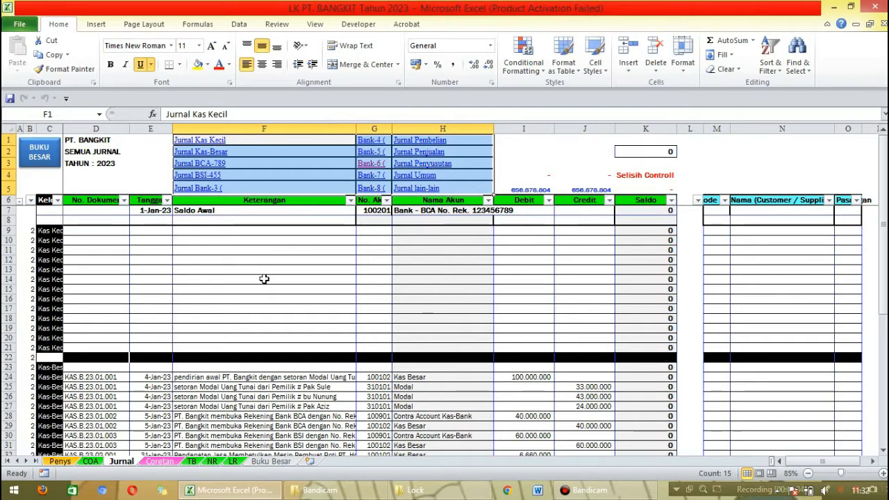
scroll(142, 295, down, 2)
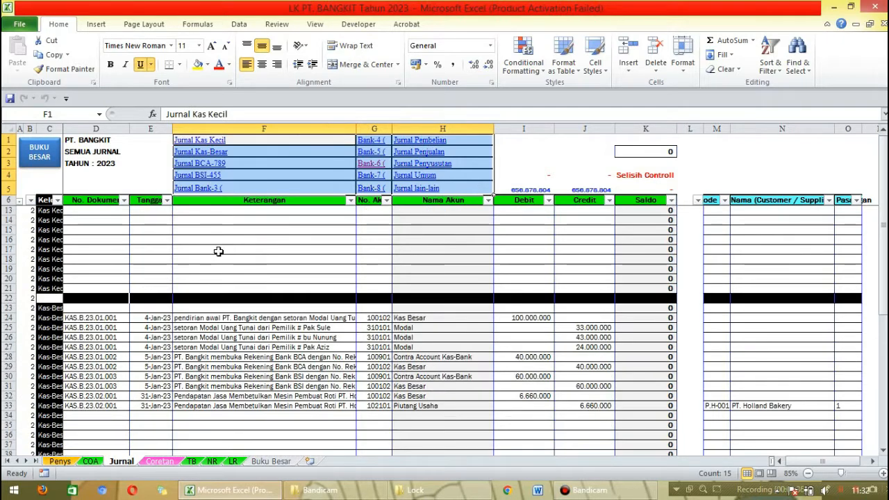
scroll(218, 251, up, 2)
click(107, 143)
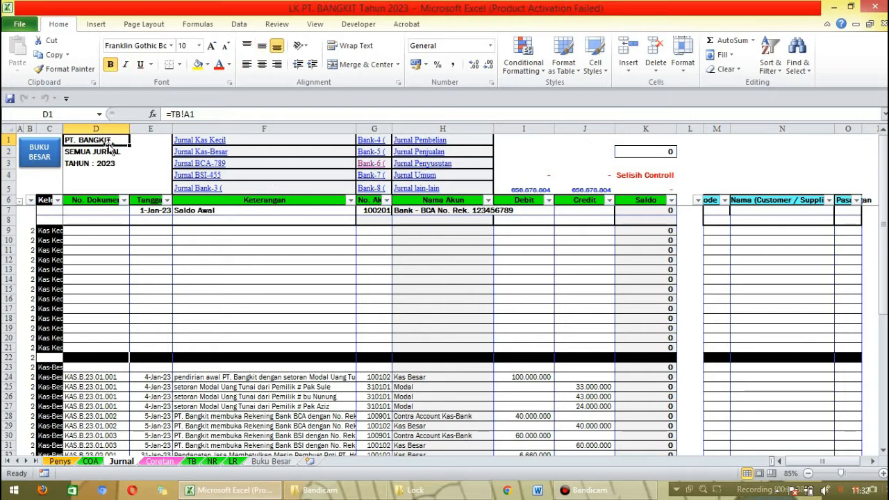
- Follow the Jurnal BCA-789 link and highlight the first entries of that bank journal
click(236, 162)
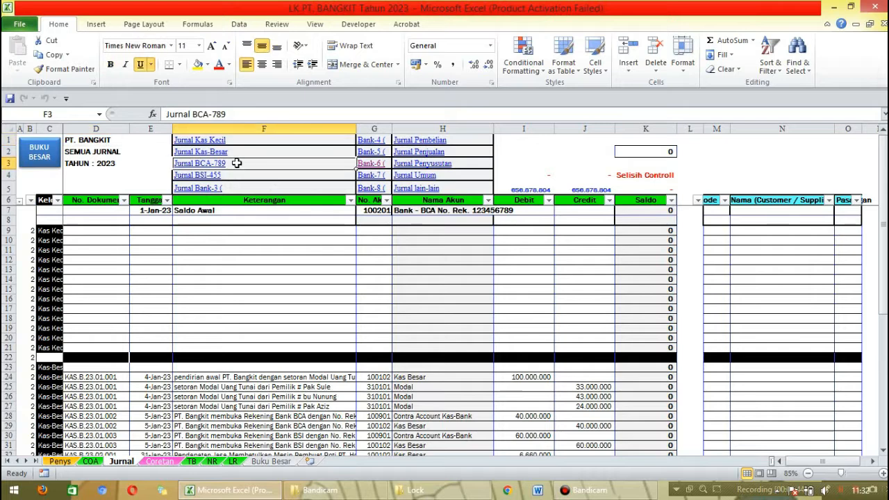
click(229, 175)
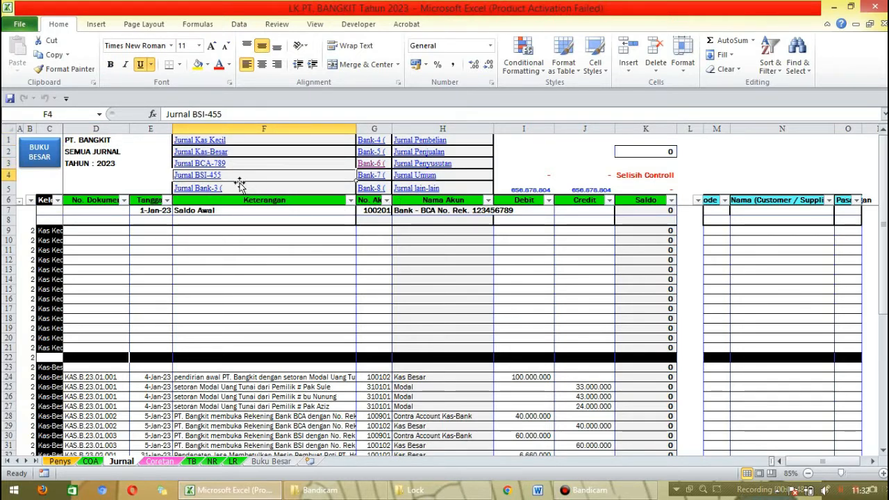
click(213, 169)
click(214, 168)
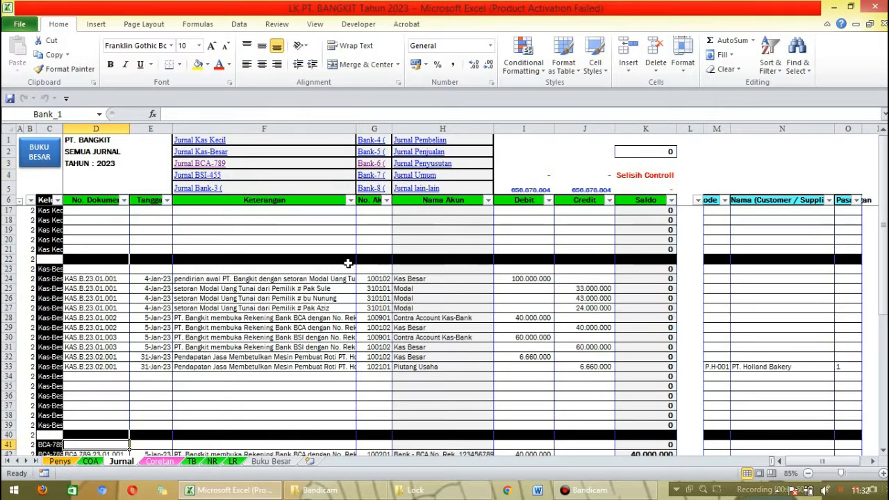
scroll(317, 323, down, 5)
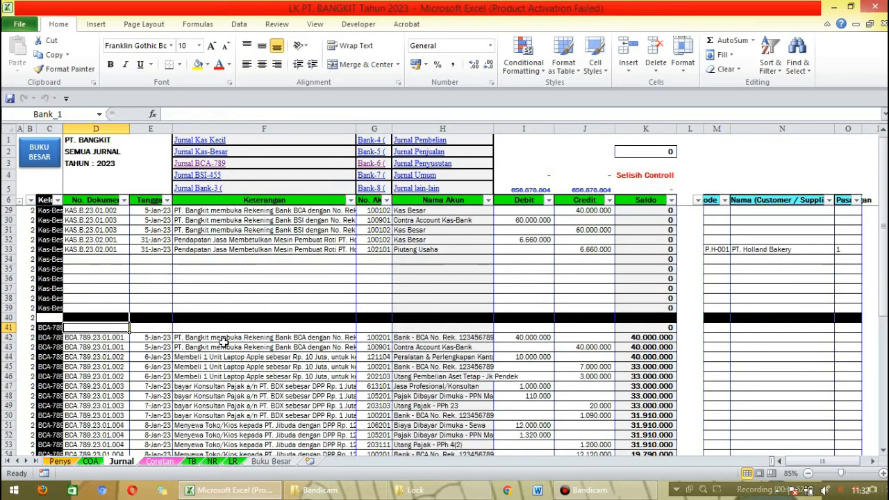
drag(52, 298, 222, 416)
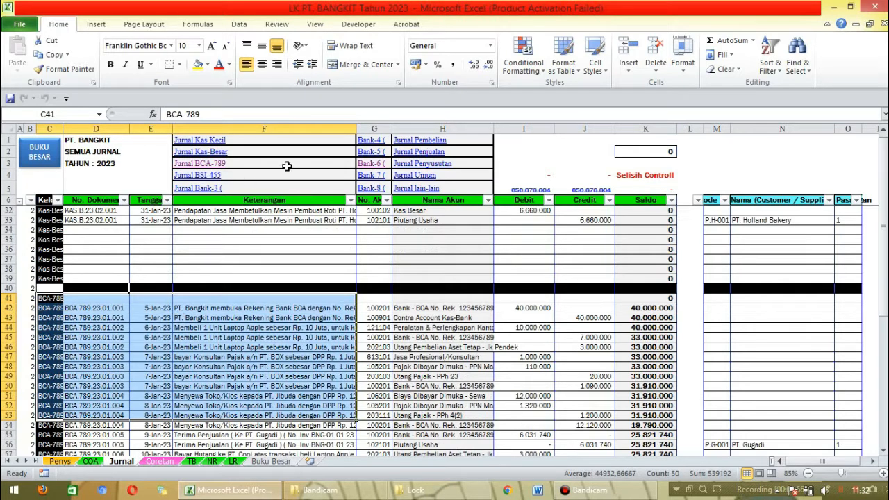
- Follow the Jurnal BSI-455 and Jurnal Bank-3 links and highlight the unused Bank-3 rows D365:K377
click(215, 175)
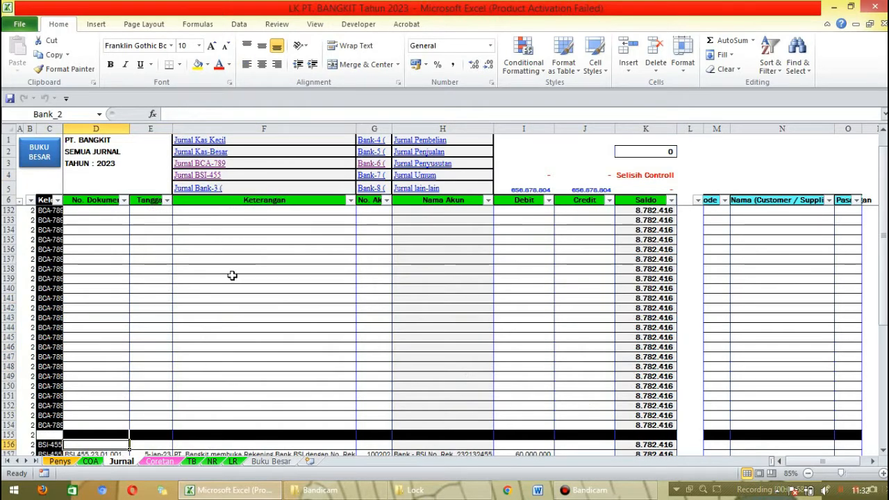
scroll(232, 276, down, 5)
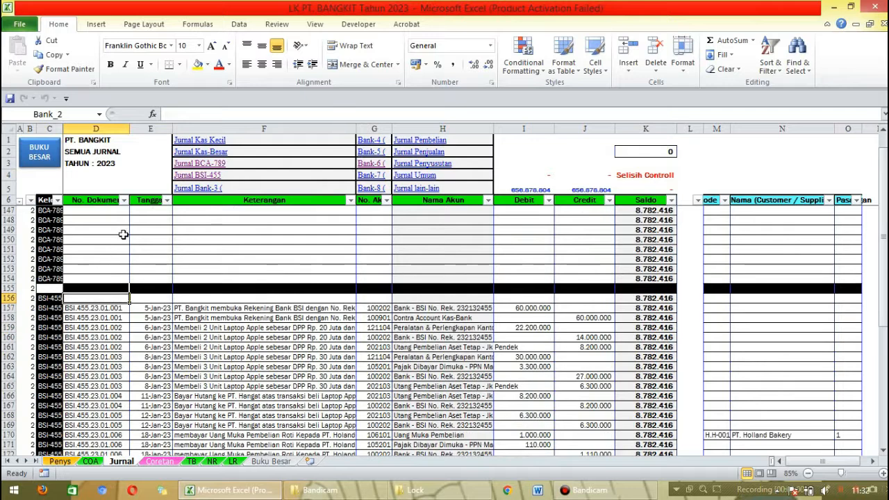
click(210, 188)
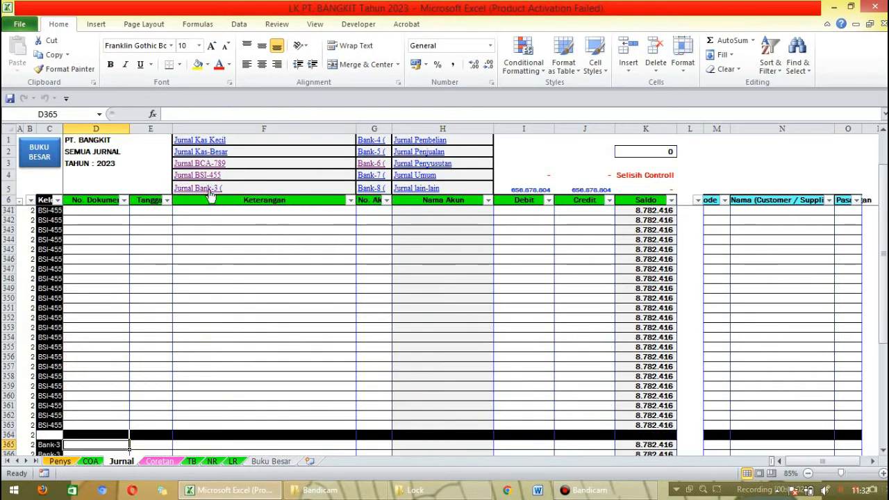
scroll(262, 237, down, 6)
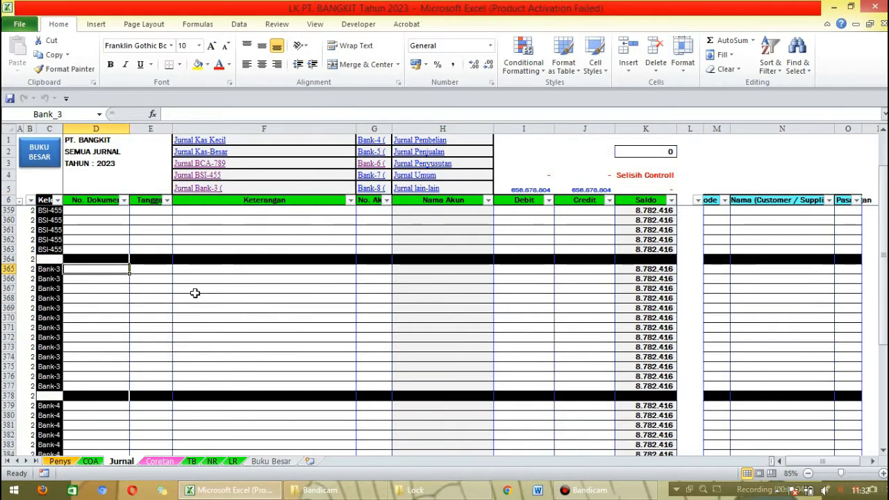
click(82, 270)
drag(82, 270, 658, 387)
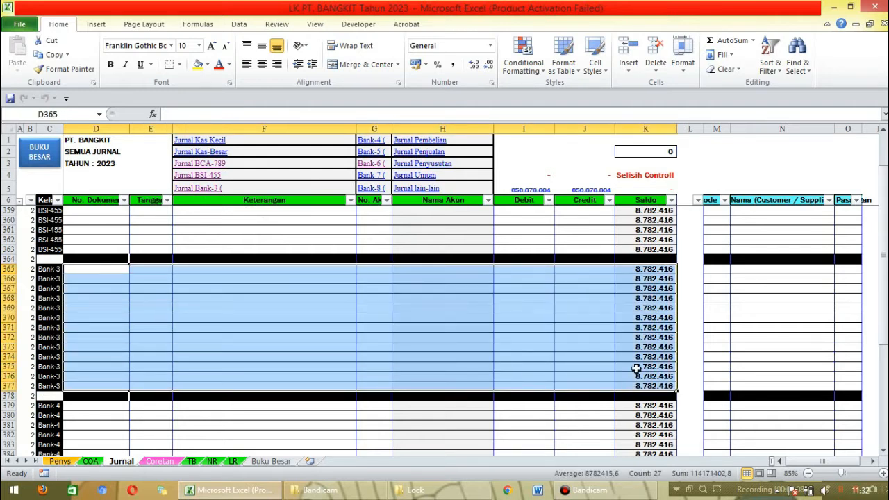
- Rename the Jurnal Bank-3 link in cell F5 to "Jurnal BRI-774"
click(237, 190)
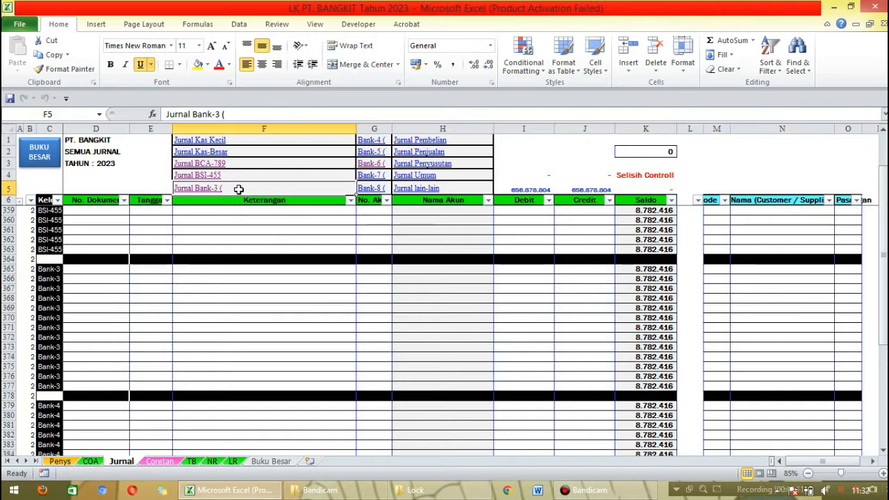
double_click(238, 189)
key(BackSpace)
key(BackSpace)
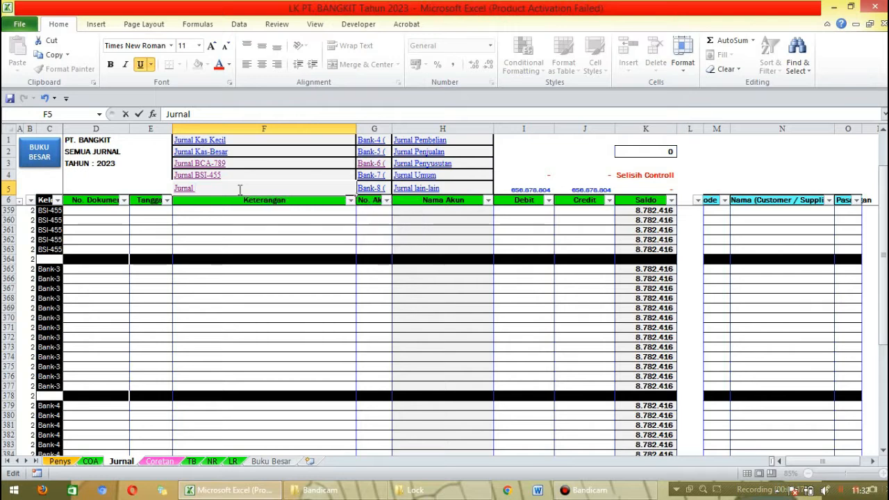
text(BRI-)
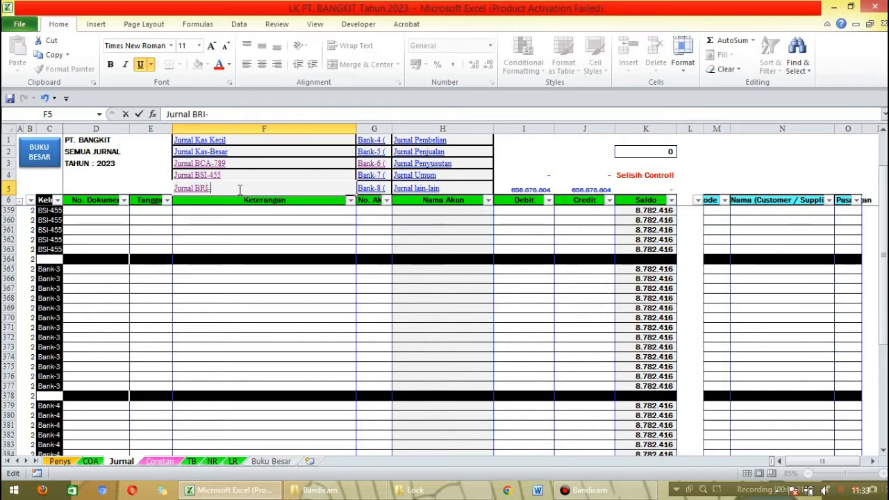
text(774)
key(Return)
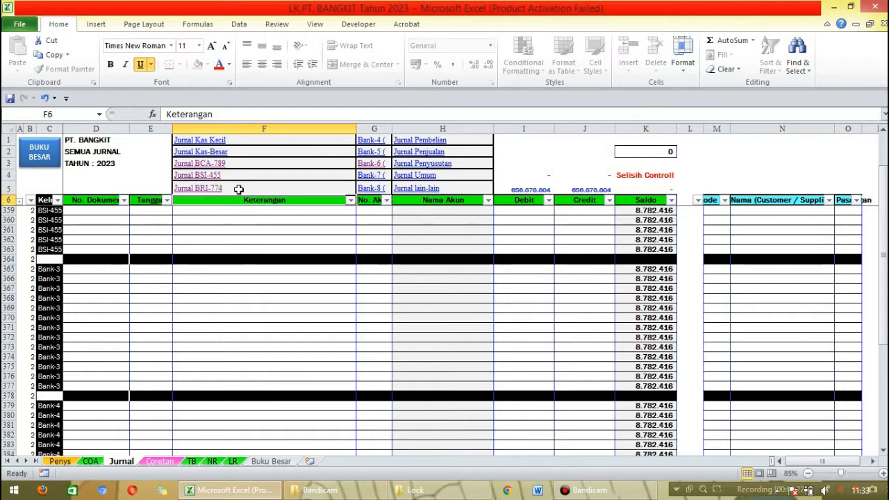
key(Up)
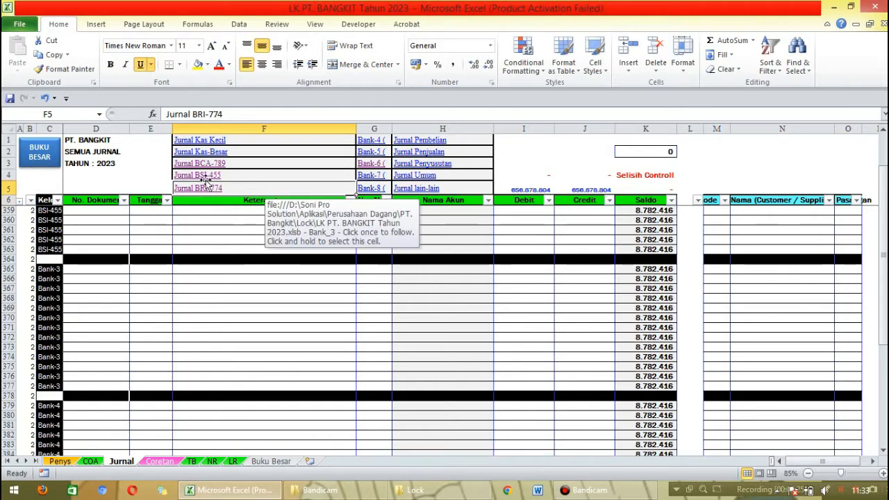
- Follow the renamed link and replace the Bank-3 group label with "BRI-774" in cells C365 to C377
click(219, 193)
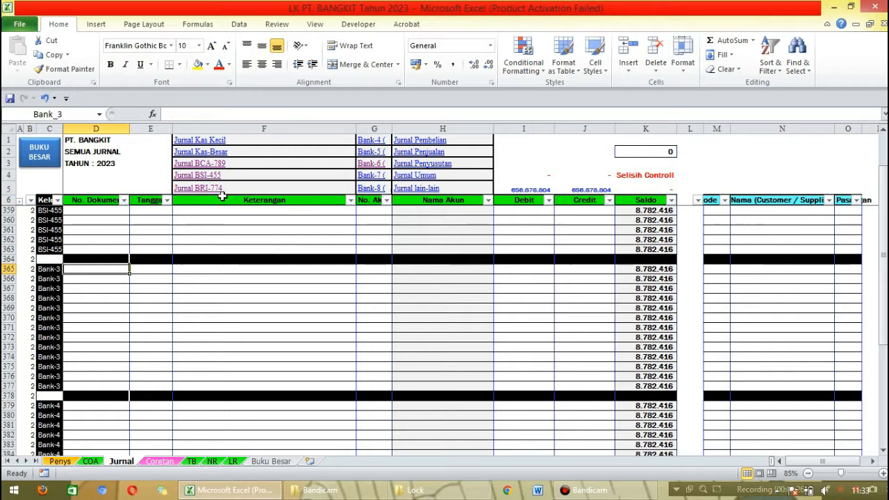
click(56, 271)
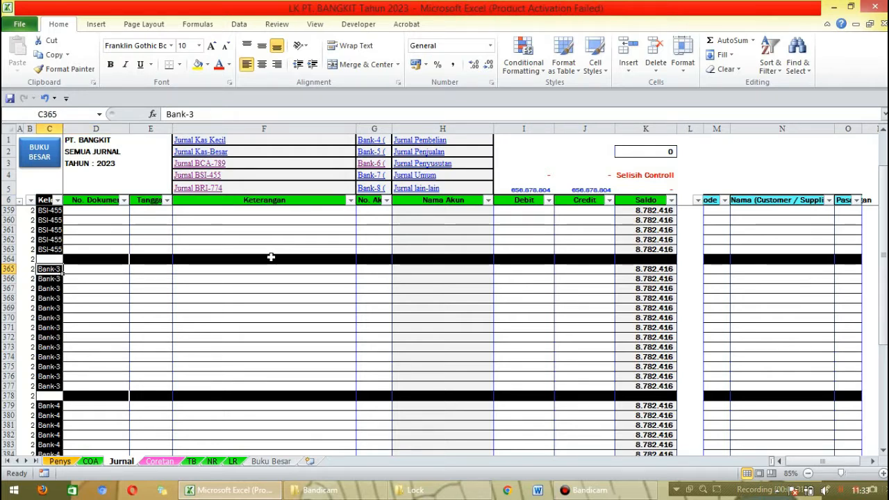
text(BRI)
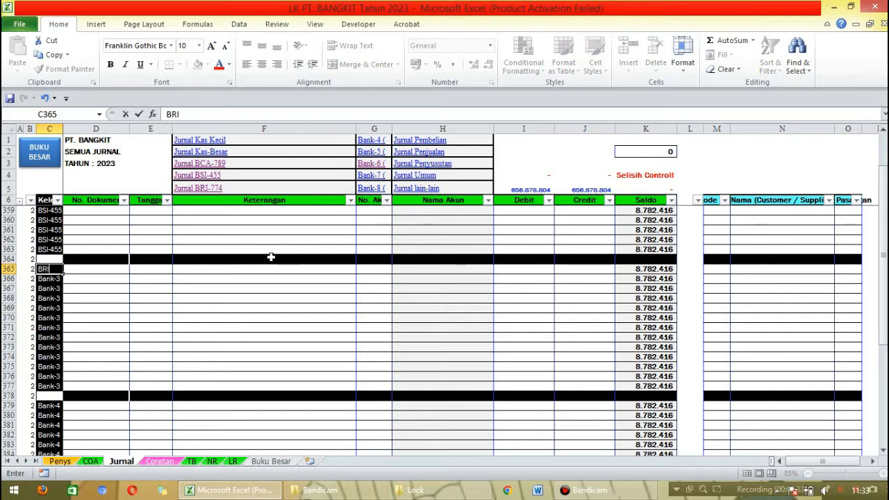
text(-774)
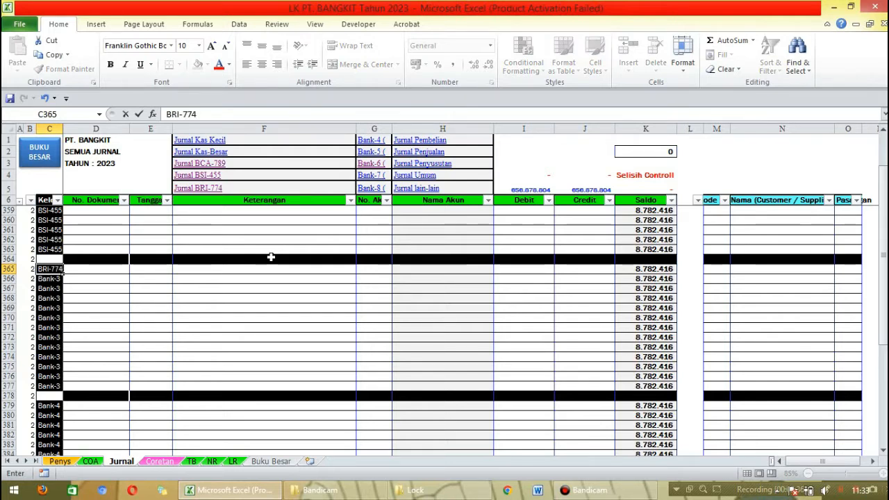
key(ctrl+Return)
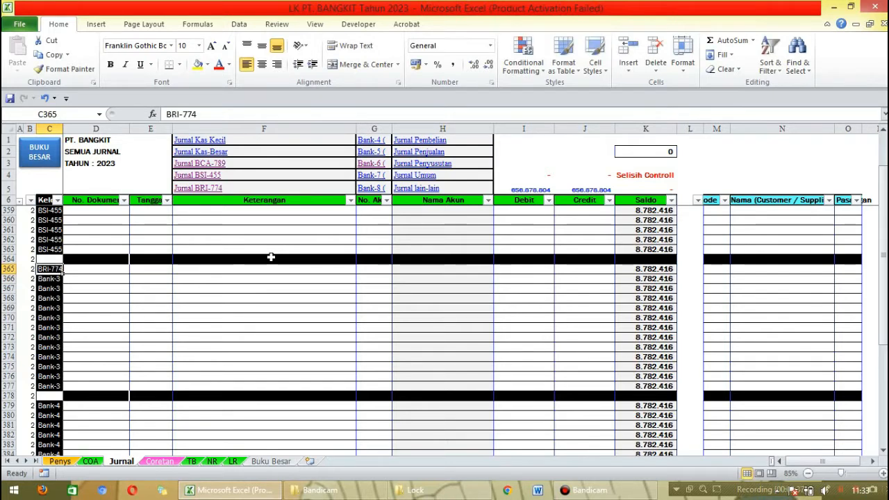
key(ctrl+c)
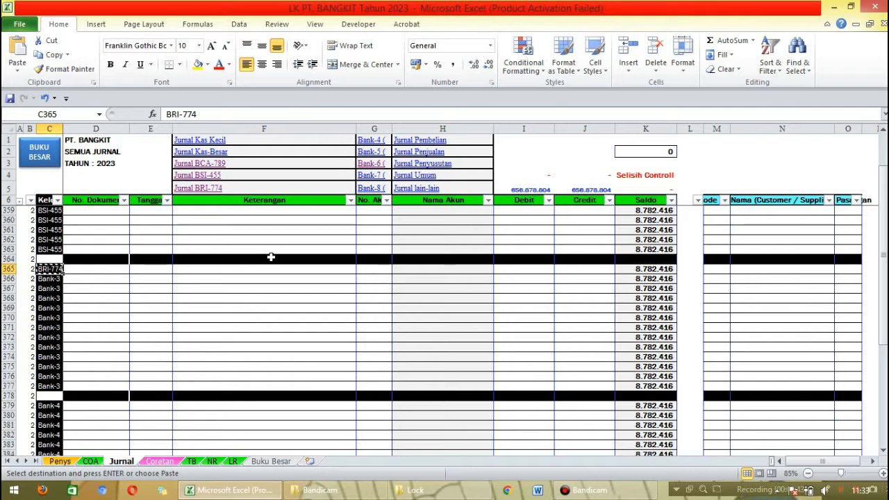
key(ctrl+shift+Down)
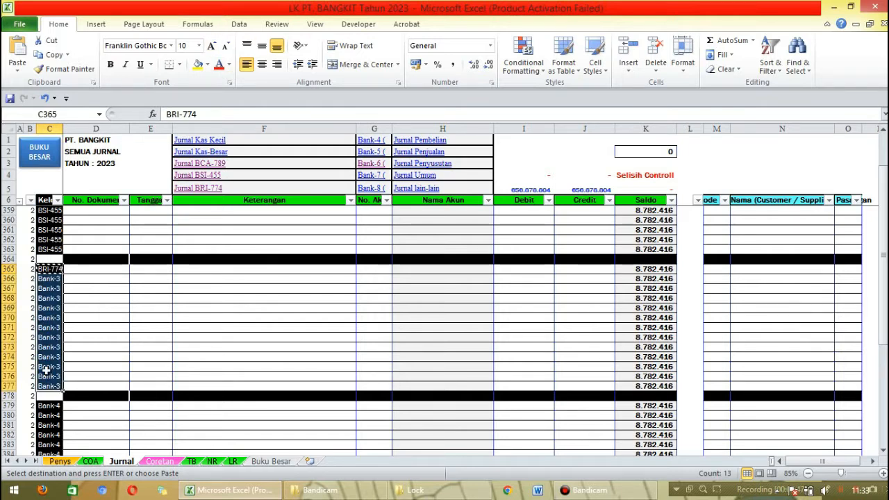
click(18, 54)
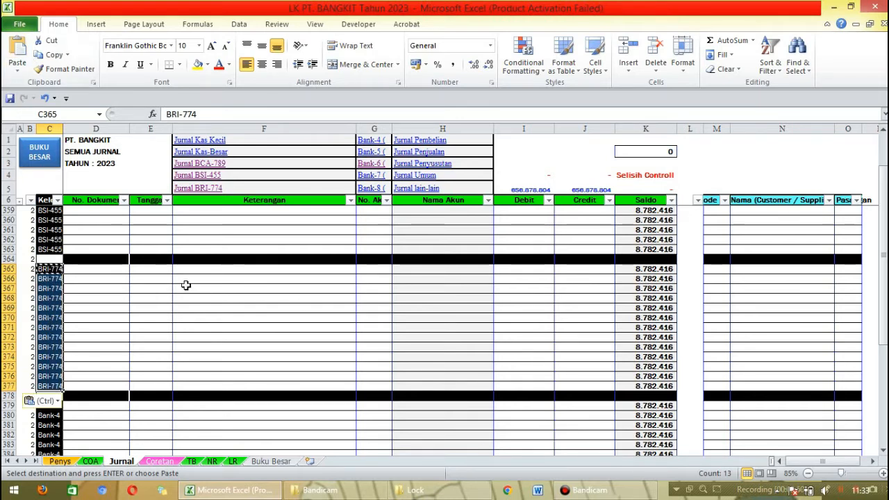
- Check the relabelled BRI-774 rows and examine the last February entries and blank rows of the BCA-789 journal
click(51, 298)
click(220, 320)
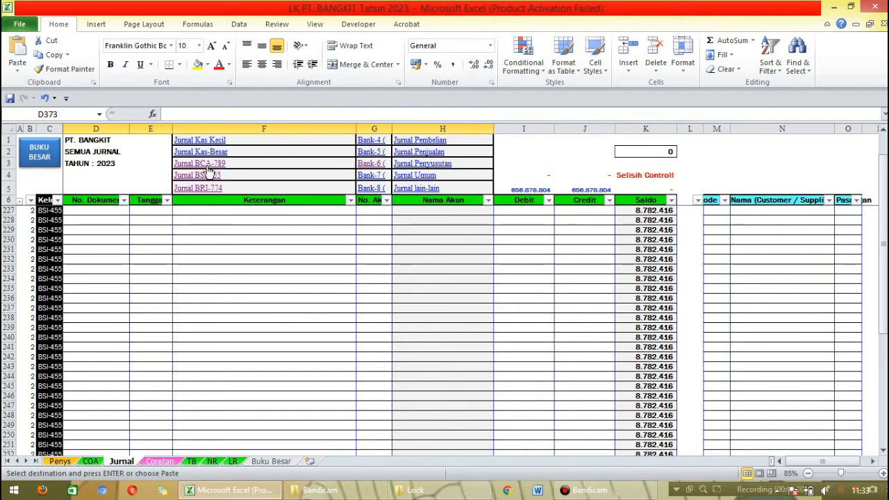
click(206, 165)
scroll(220, 337, down, 9)
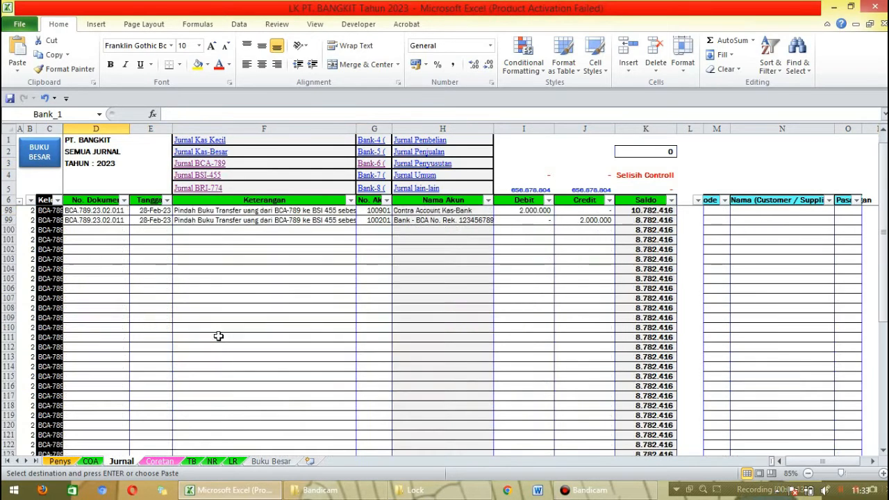
scroll(218, 339, up, 3)
click(215, 366)
scroll(222, 347, down, 2)
scroll(224, 329, up, 3)
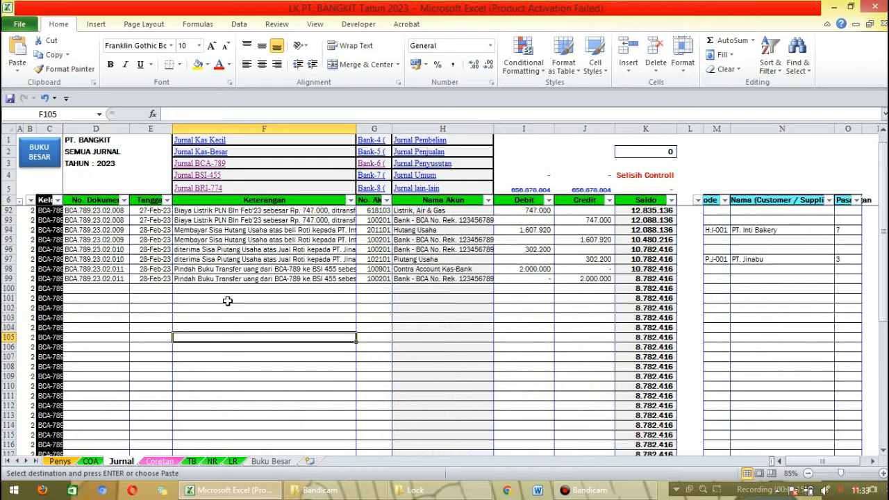
- Insert blank rows at rows 107 to 244, at the end of the BCA-789 journal
scroll(224, 329, down, 3)
drag(10, 327, 14, 472)
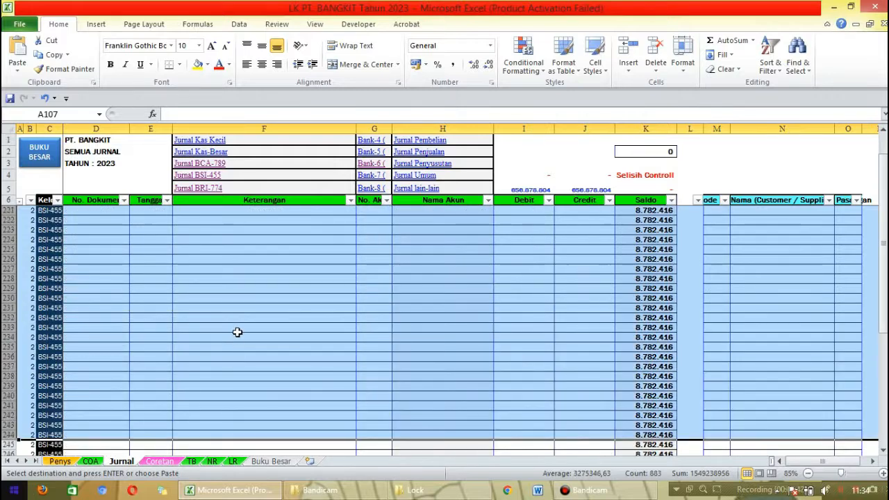
right_click(237, 291)
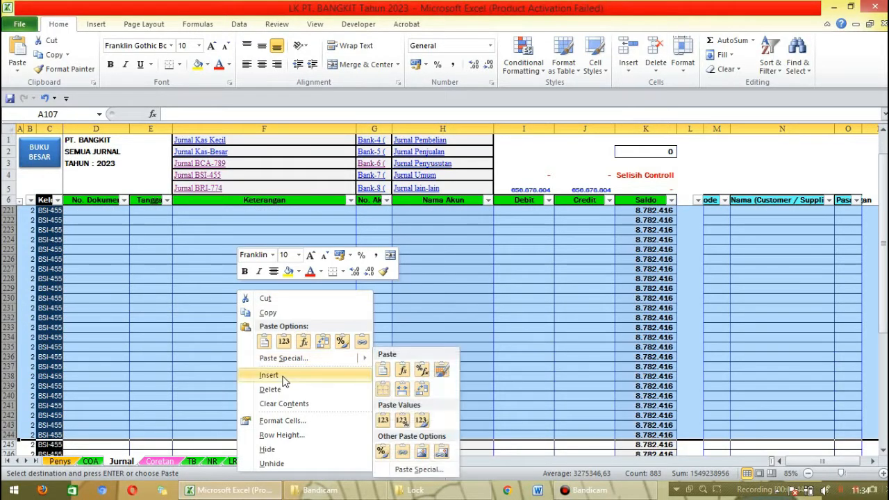
click(282, 376)
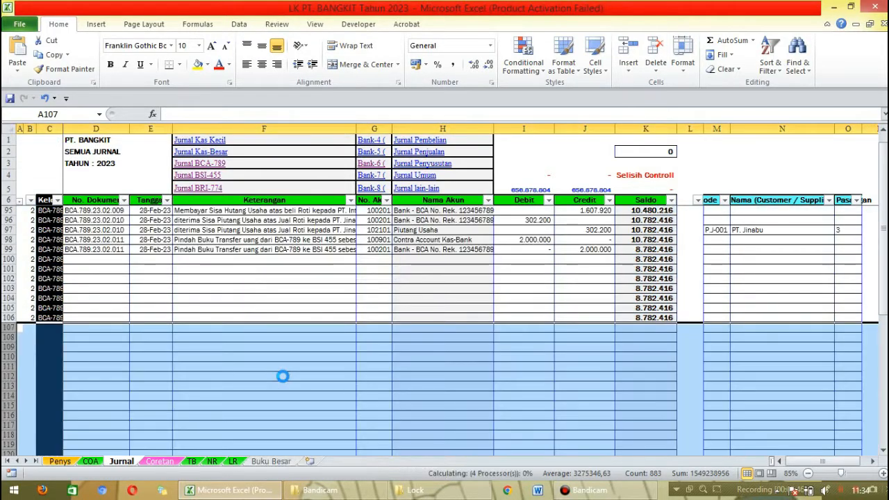
- Check the newly inserted rows in the group label, account name, Saldo and customer/supplier columns
click(43, 341)
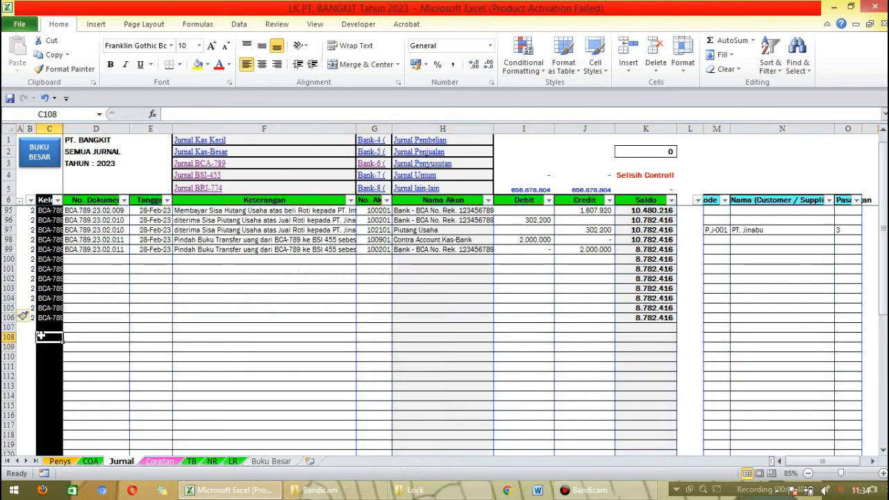
click(43, 329)
drag(43, 329, 62, 415)
click(440, 331)
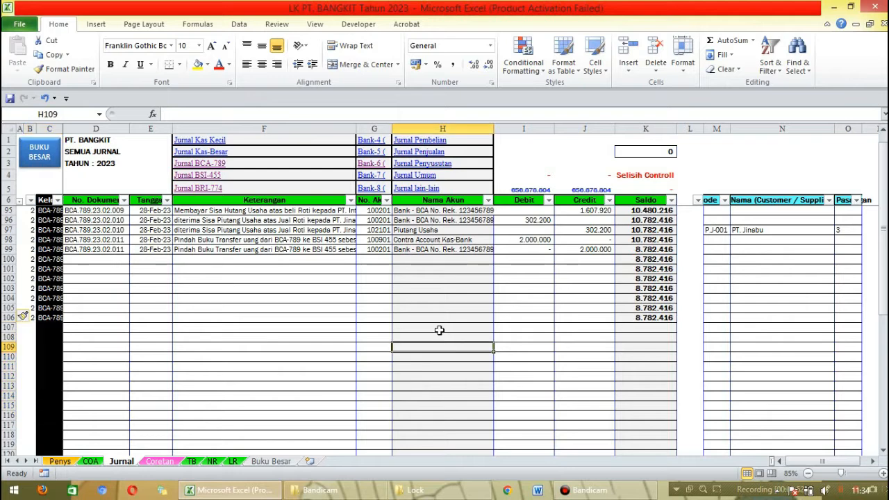
click(444, 278)
click(648, 340)
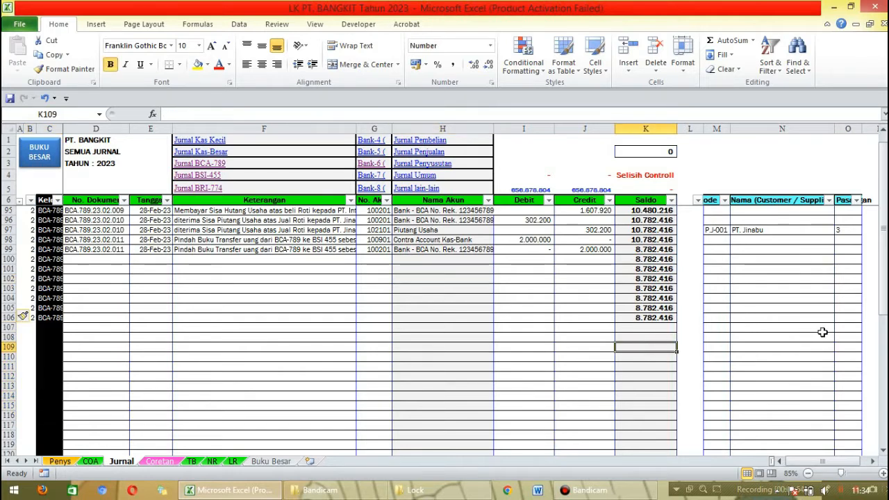
drag(822, 332, 778, 338)
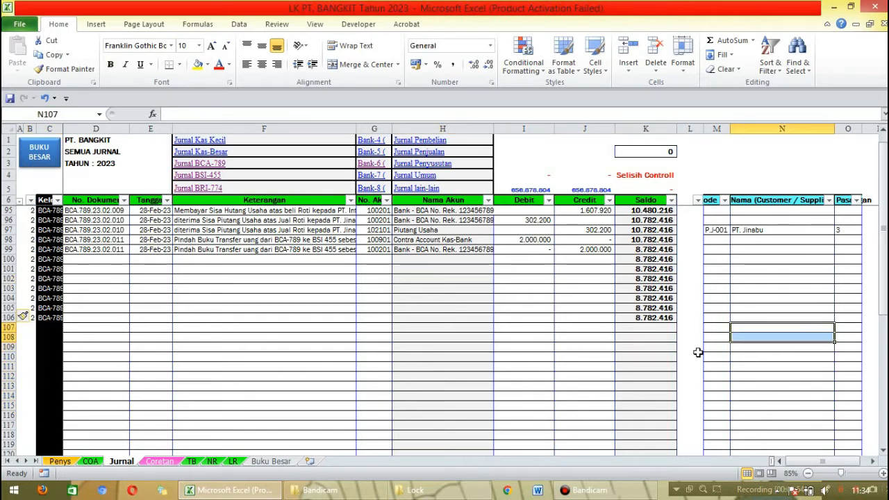
- Copy BCA-789 journal row 104 and paste it over rows 104 to 248 to fill the inserted rows
click(7, 298)
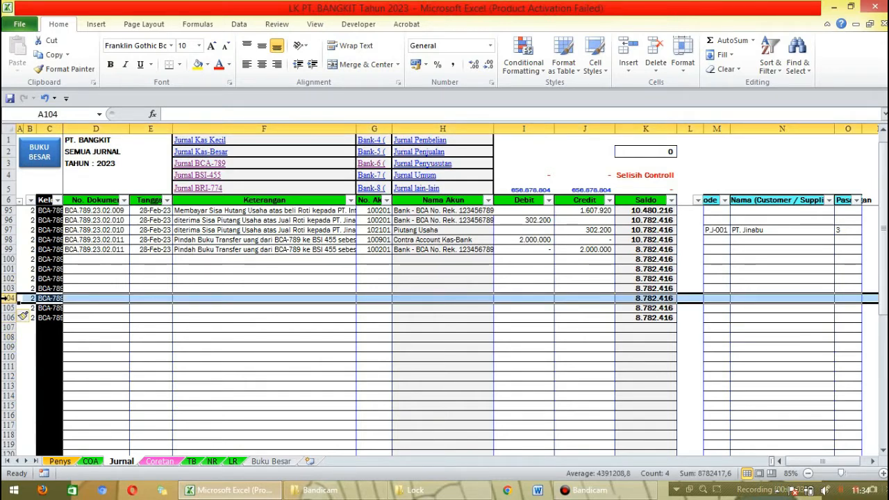
key(ctrl+c)
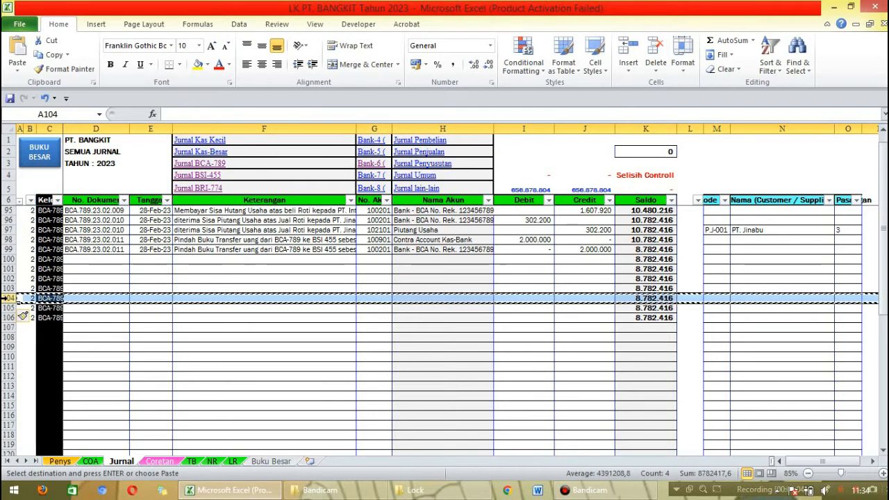
drag(7, 298, 20, 440)
drag(10, 406, 11, 386)
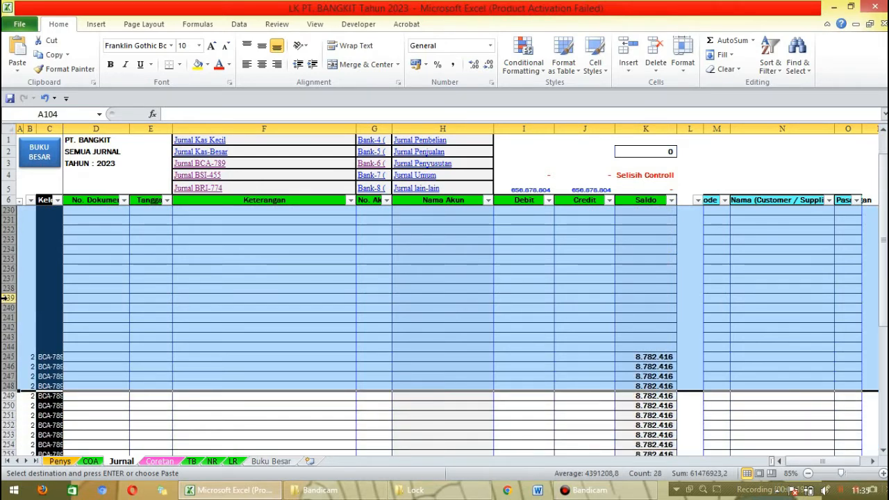
click(17, 56)
scroll(440, 287, up, 4)
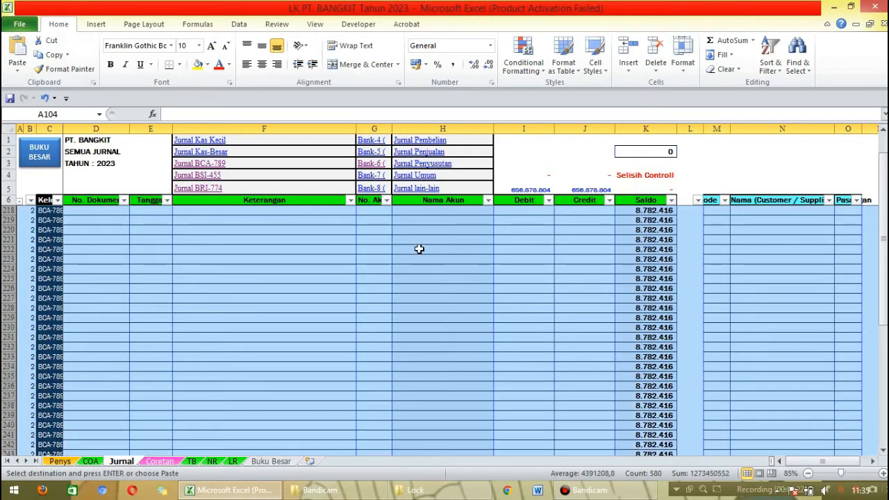
- Check the Saldo formula in K222 and the group label in C224 of the filled rows
click(420, 249)
click(645, 249)
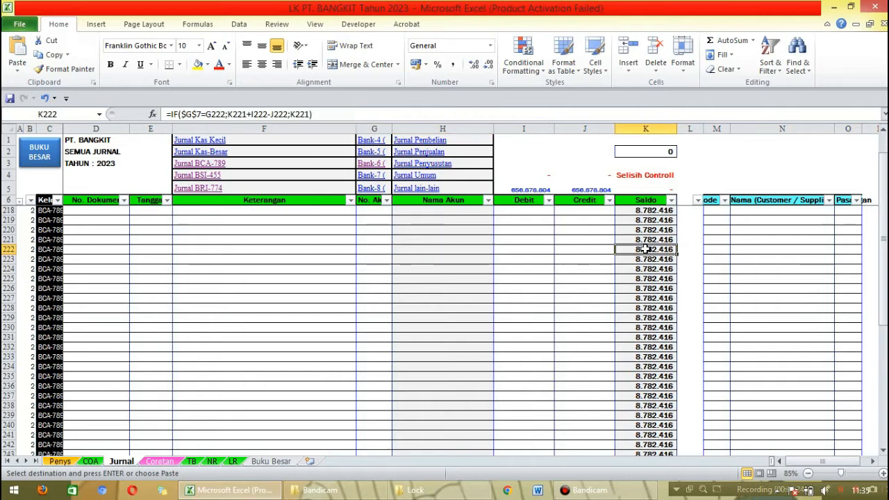
click(45, 269)
scroll(43, 274, up, 8)
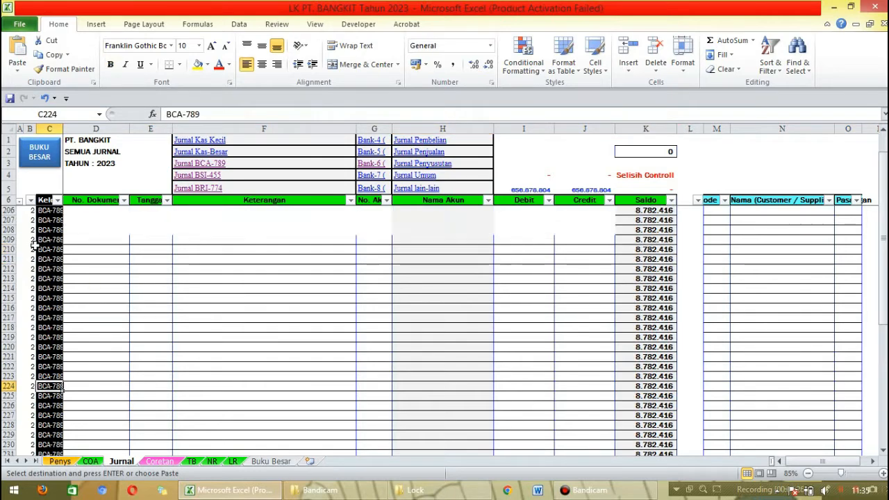
scroll(21, 278, up, 20)
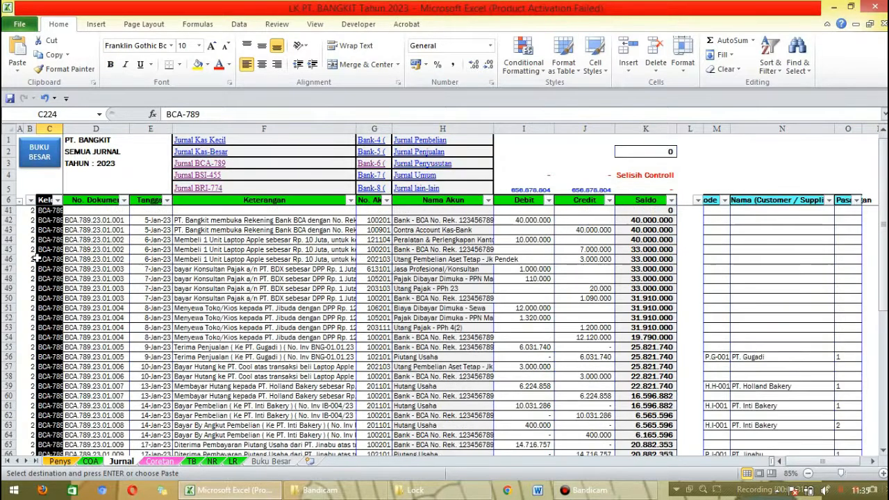
- Examine the column B markers and column C group labels from row 9 down to the Penyusutan journal
click(29, 129)
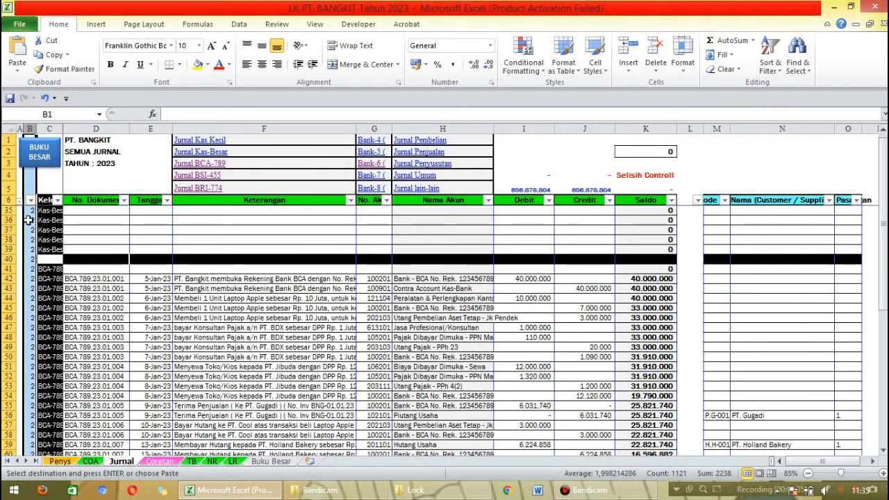
click(29, 219)
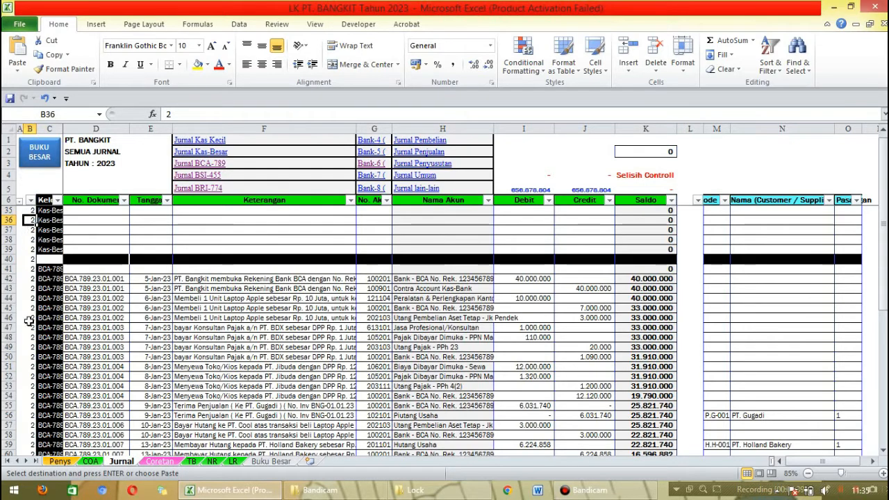
scroll(29, 320, up, 5)
scroll(31, 289, up, 4)
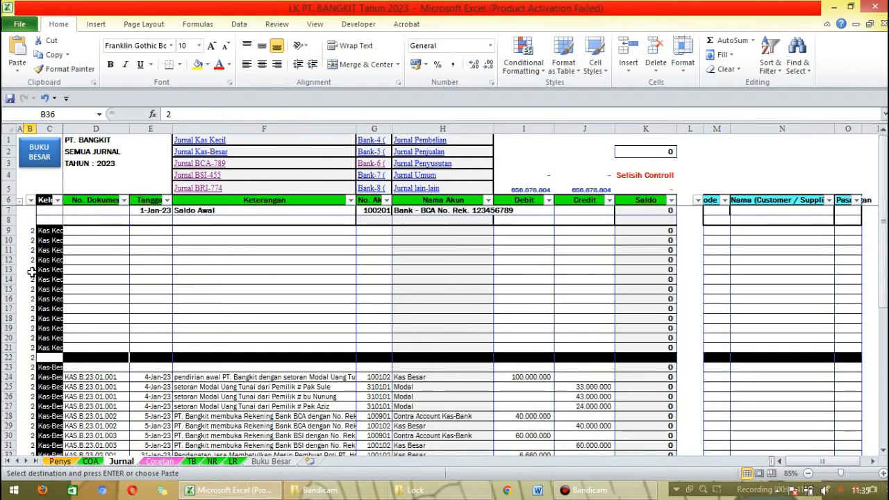
click(29, 230)
drag(29, 230, 39, 427)
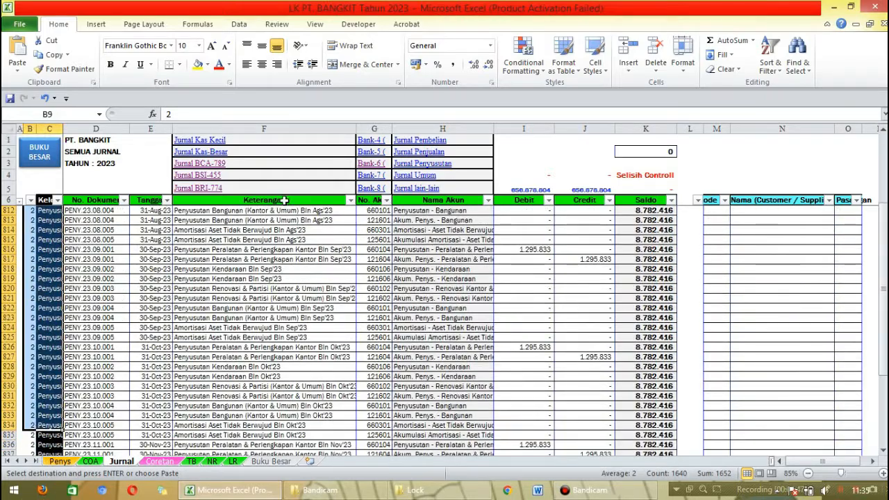
click(238, 249)
- Follow the Jurnal BCA-789, Jurnal Penjualan, Jurnal Pembelian and Jurnal Penyusutan links and review the journal rows
click(215, 165)
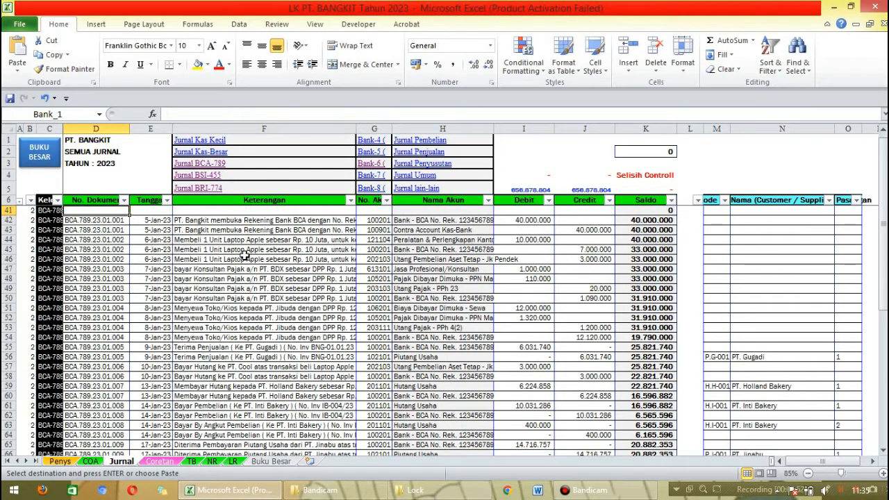
scroll(247, 255, down, 20)
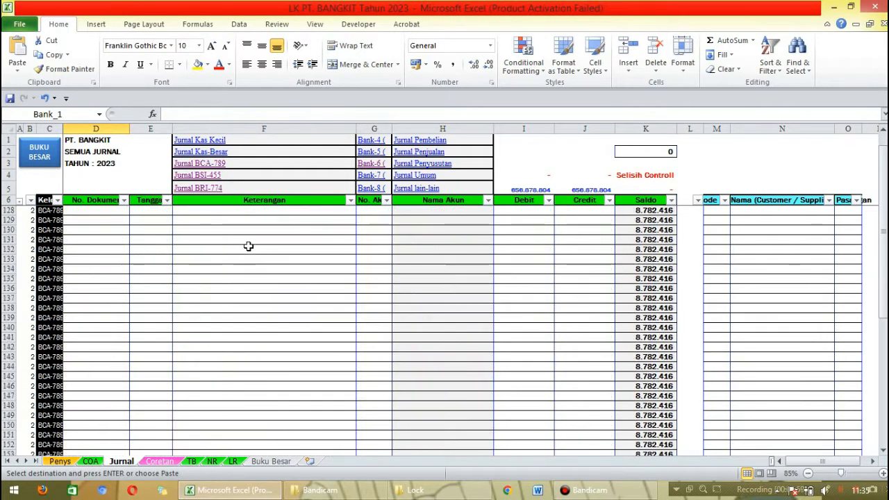
click(417, 154)
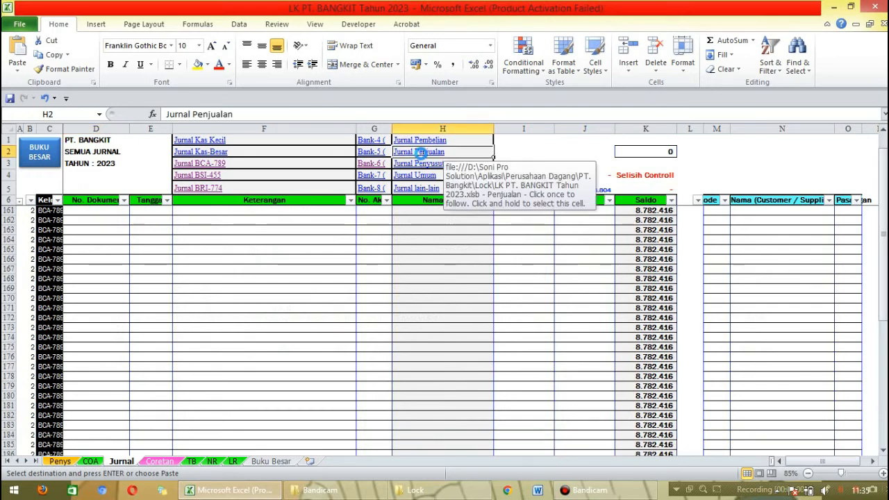
drag(76, 242, 598, 406)
scroll(431, 286, down, 2)
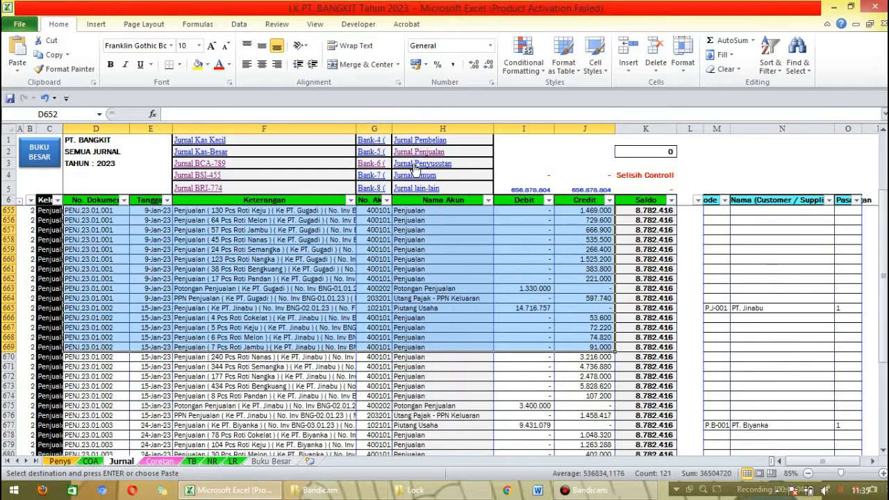
click(432, 144)
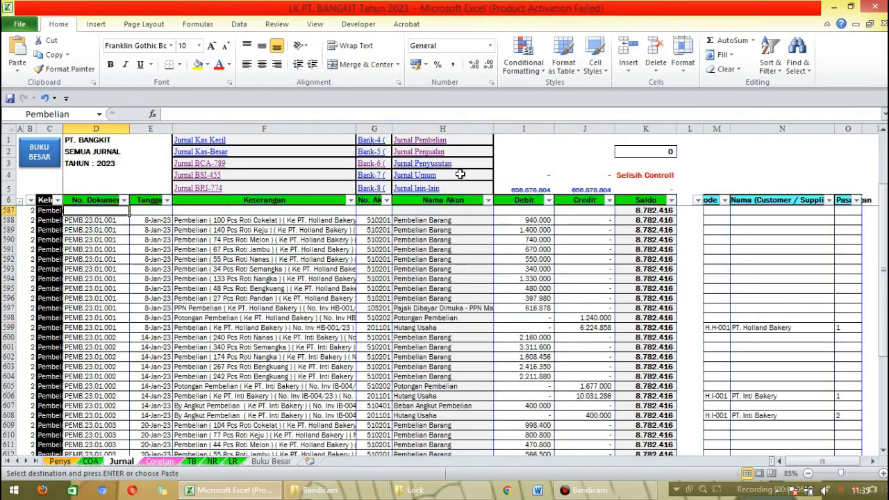
click(441, 164)
click(255, 299)
scroll(246, 297, up, 9)
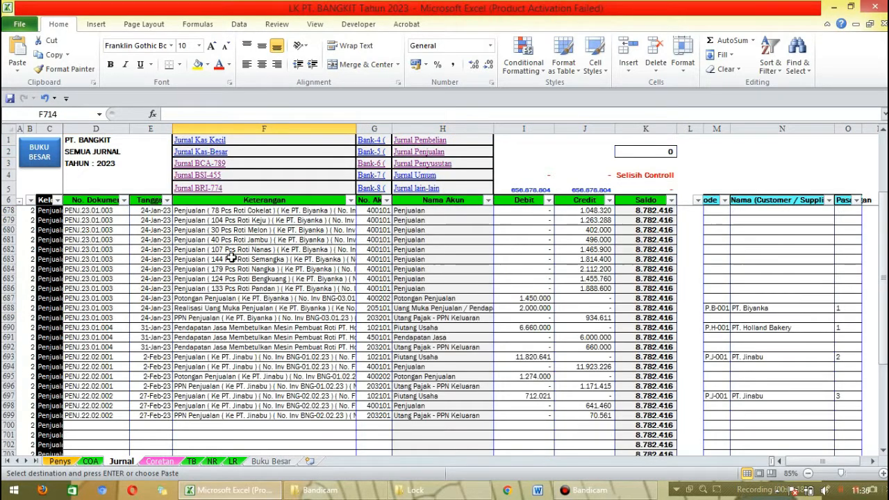
- Return to the top of the Jurnal sheet and generate the general ledger with the BUKU BESAR macro
click(227, 202)
key(Down)
key(Down)
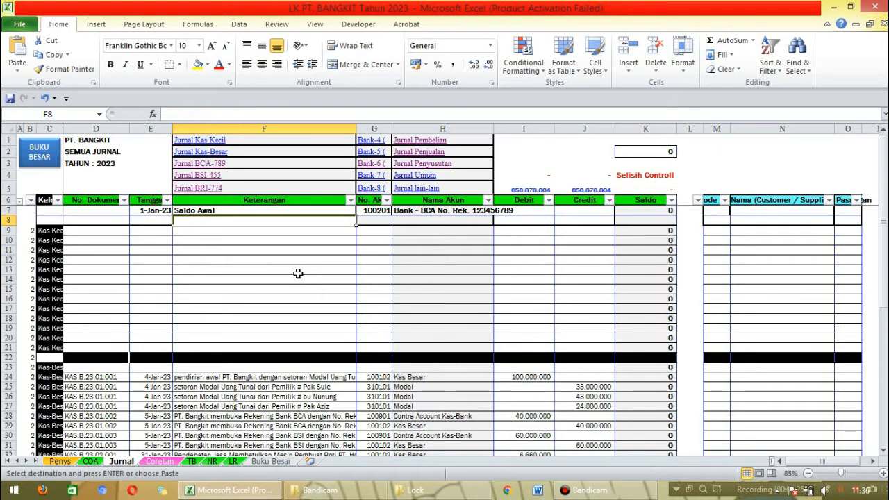
click(96, 239)
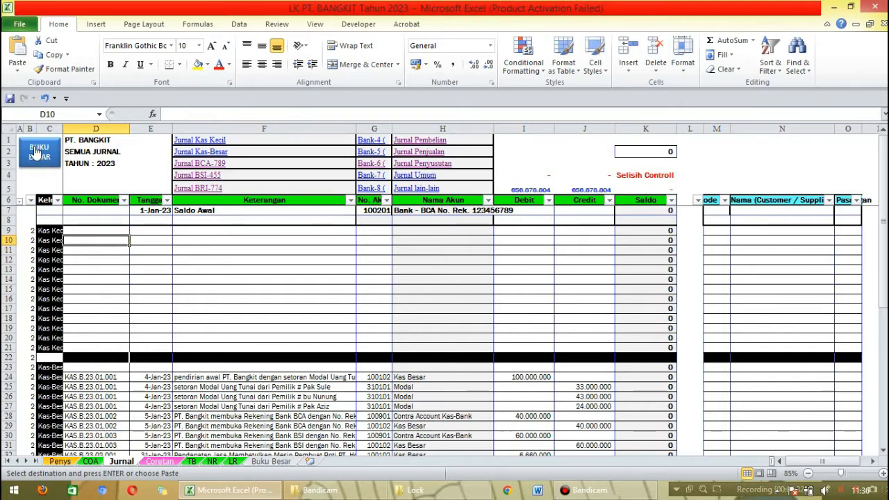
click(41, 153)
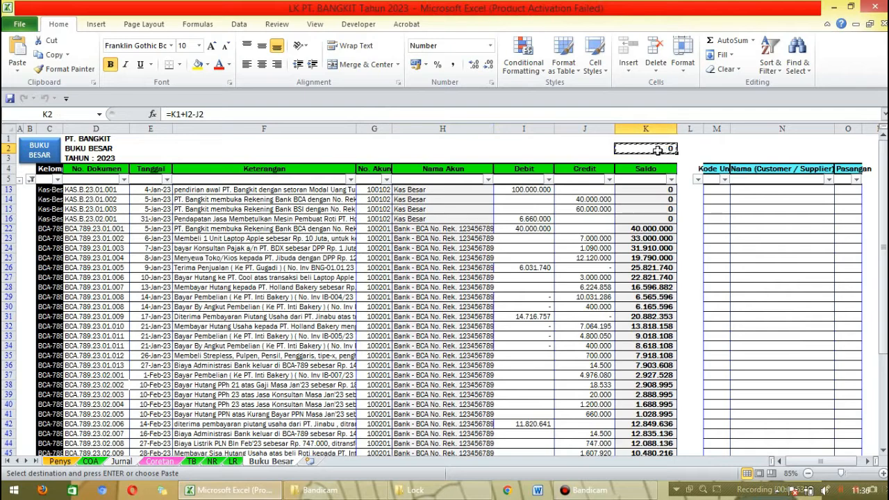
- Paste the running-balance formula from K2 into the filtered Saldo cells from K13 down to K1174
click(658, 190)
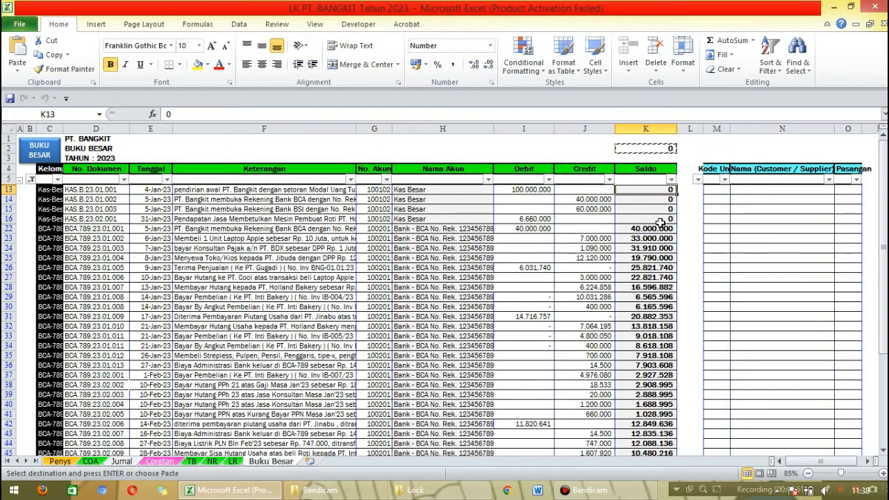
key(ctrl+shift+Down)
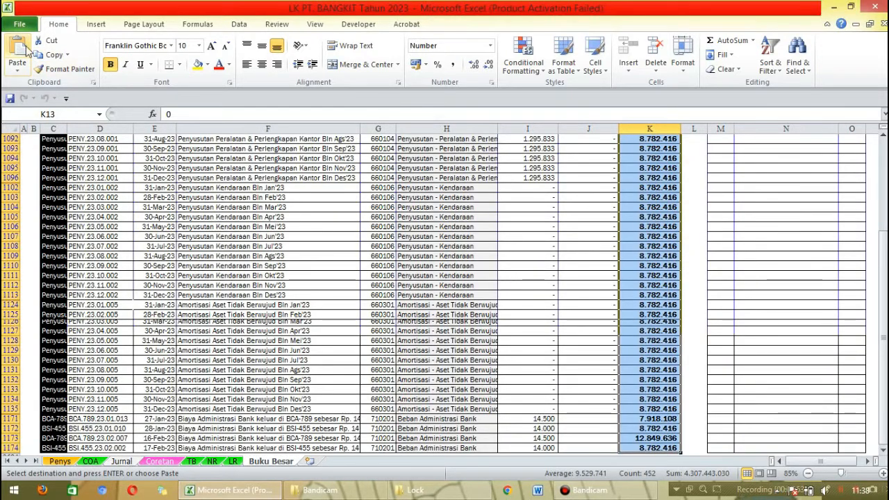
click(17, 50)
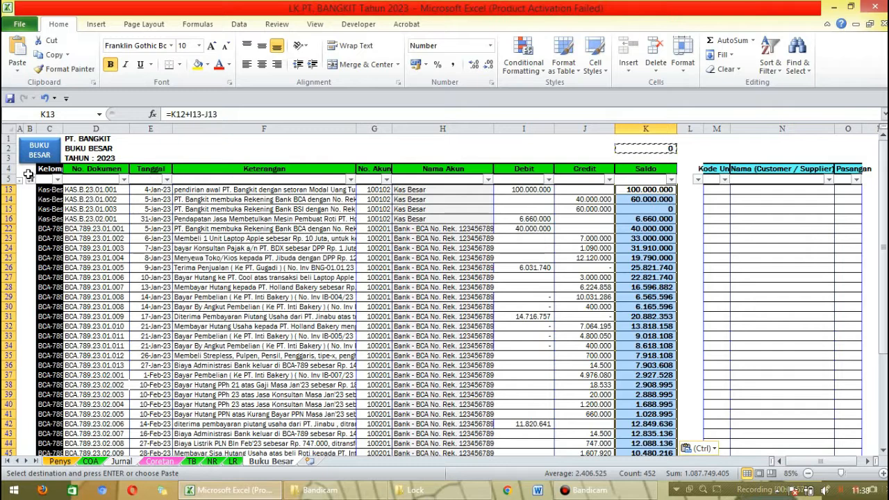
- Set the column B filter of the Buku Besar sheet to show all rows, including blanks
click(31, 179)
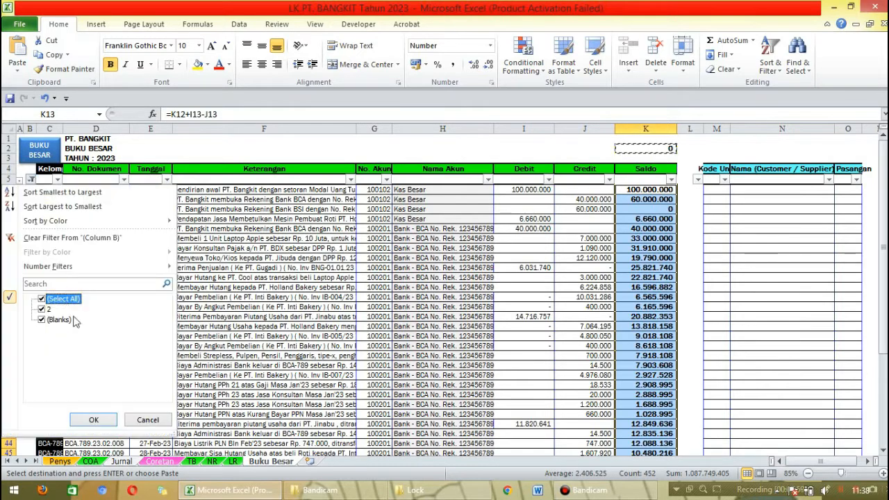
click(92, 421)
click(281, 212)
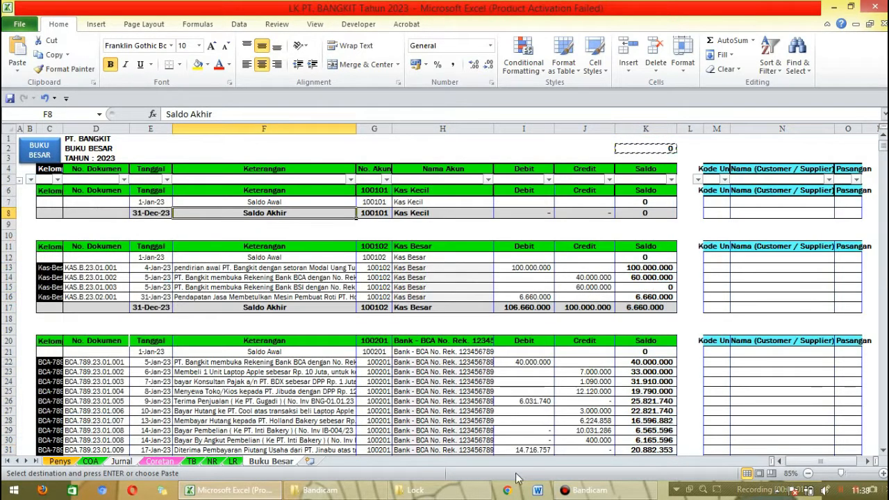
- Cut the BUKU BESAR button from the ledger sheet and check the Saldo formula in K13
right_click(55, 147)
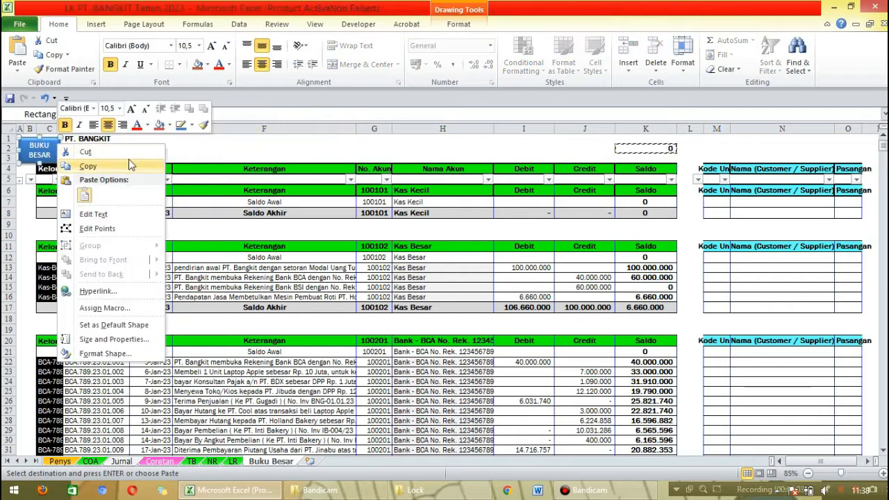
click(129, 151)
click(297, 233)
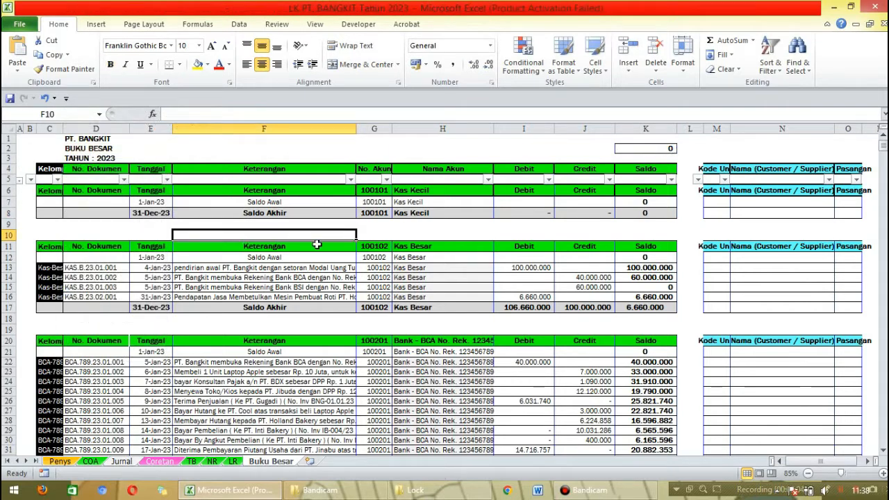
click(635, 301)
click(649, 268)
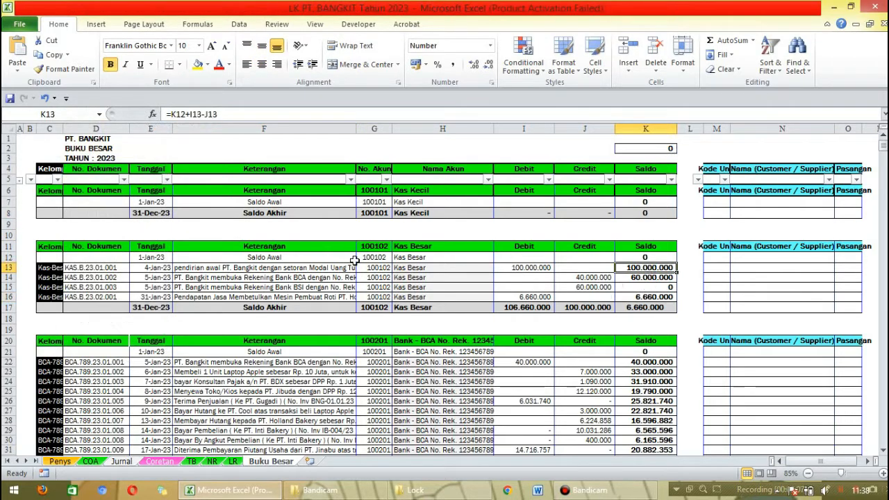
- Review the Kas Besar entries and closing balance, and the BCA bank transactions in the Buku Besar sheet
drag(354, 261, 597, 258)
drag(375, 307, 557, 315)
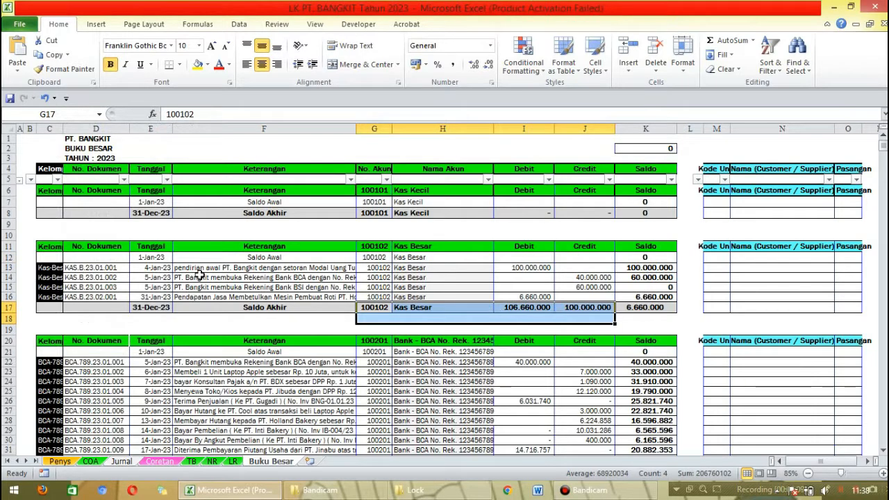
drag(199, 268, 642, 296)
scroll(432, 311, down, 5)
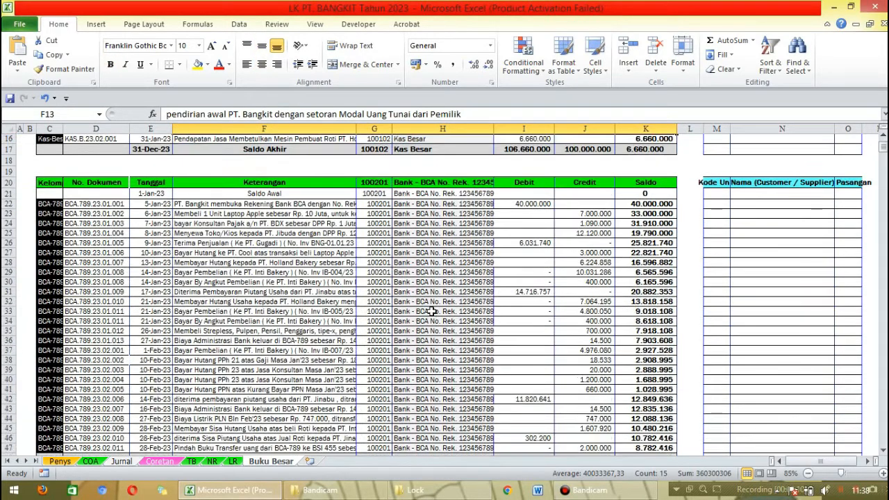
scroll(432, 312, down, 20)
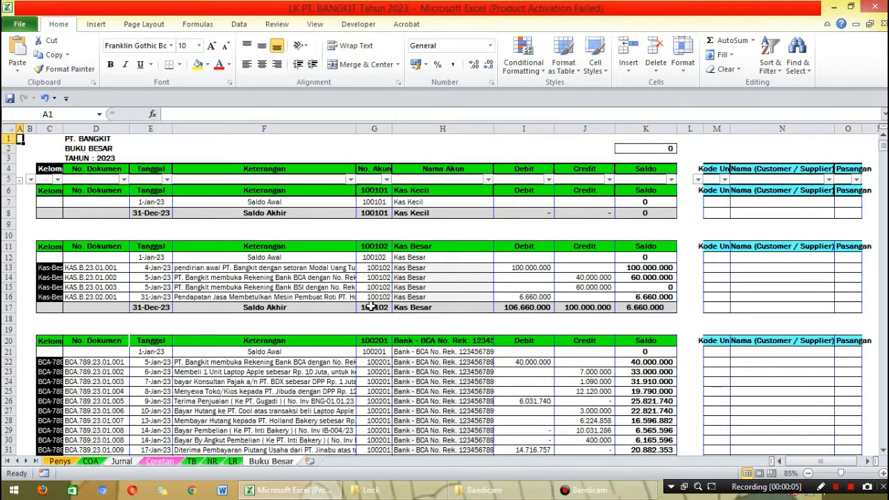
- Open the Penys sheet and examine the Laptop Apple assets listed under Peralatan & Perlengkapan Kantor Gol.I
click(59, 461)
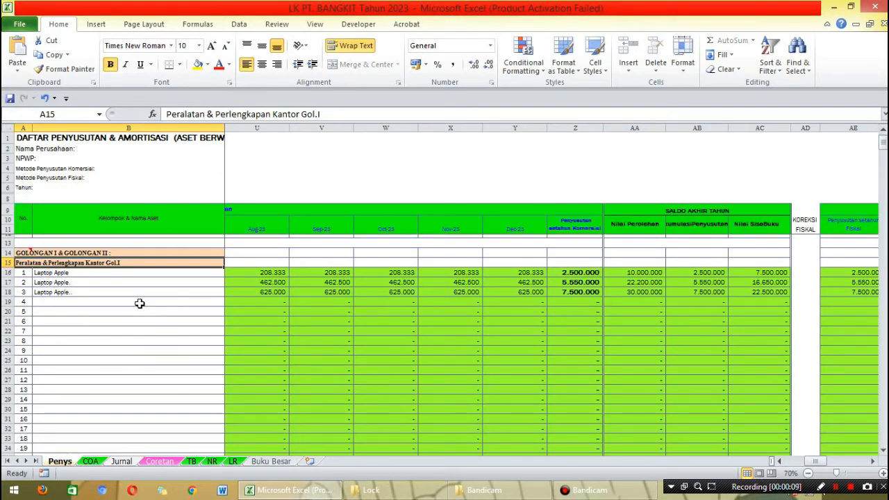
click(136, 303)
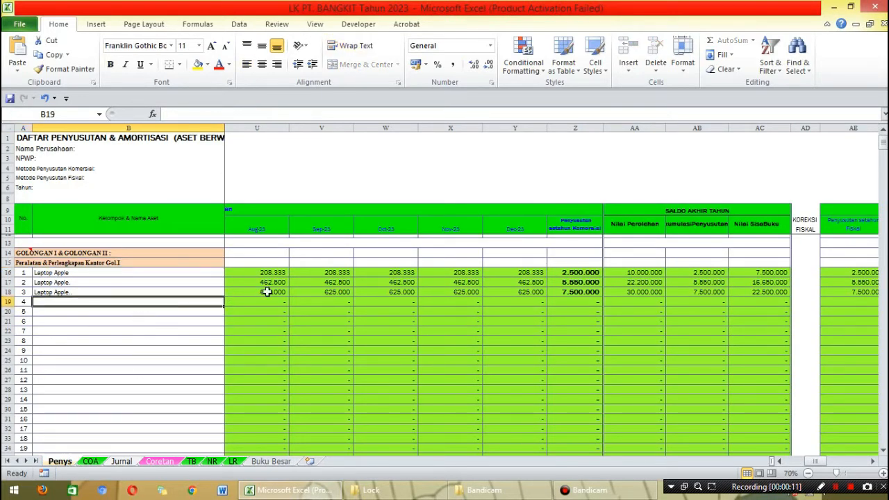
key(Right)
key(Right)
key(Left)
key(Left)
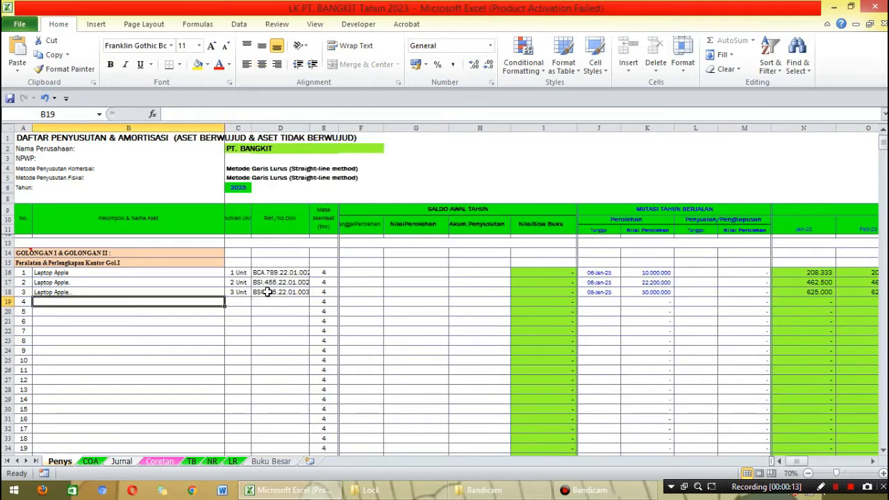
key(Up)
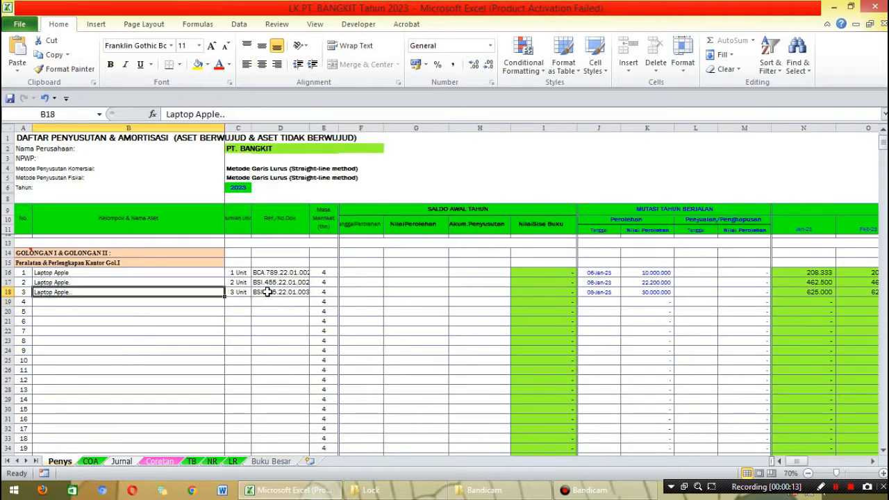
- Look through the asset groups of the depreciation list, from Peralatan & Perlengkapan Kantor Gol.I down to Aset Tidak Berwujud
click(21, 263)
scroll(182, 272, down, 10)
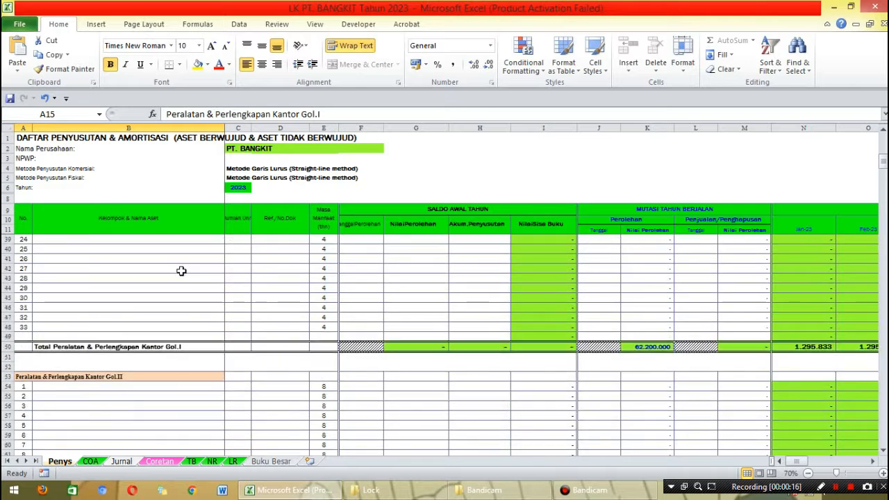
click(30, 348)
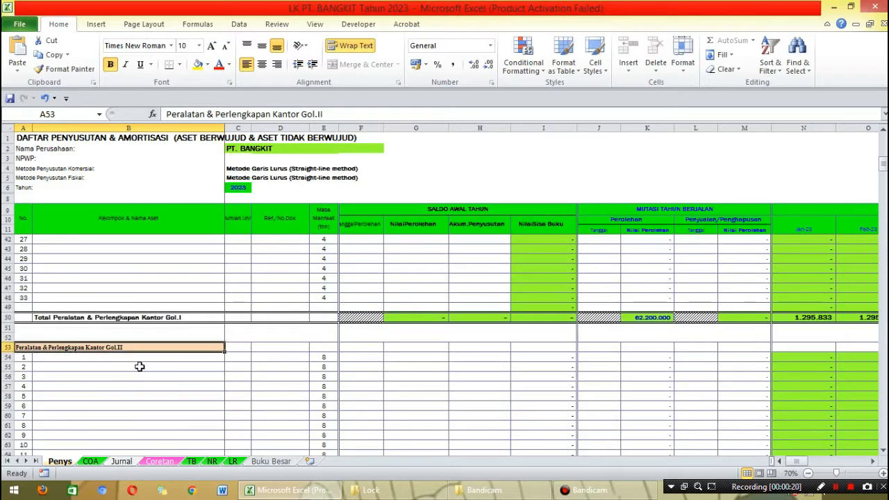
scroll(193, 347, down, 20)
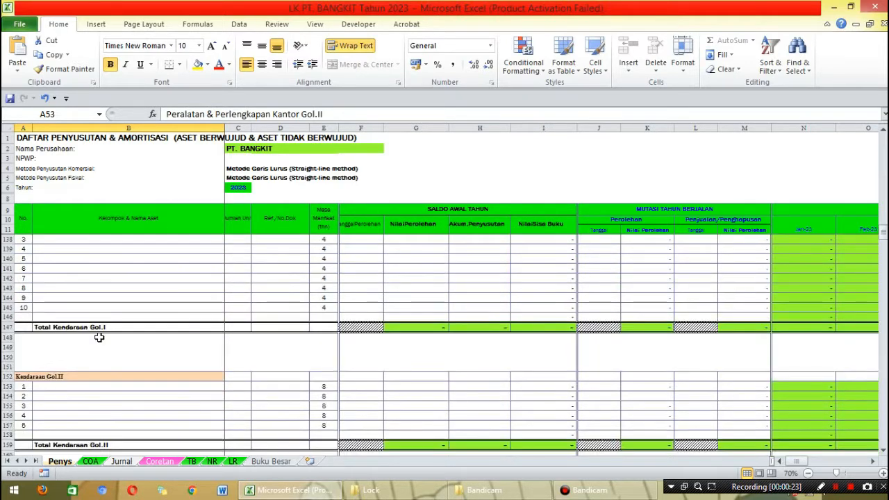
scroll(100, 337, up, 2)
click(99, 317)
scroll(139, 313, down, 20)
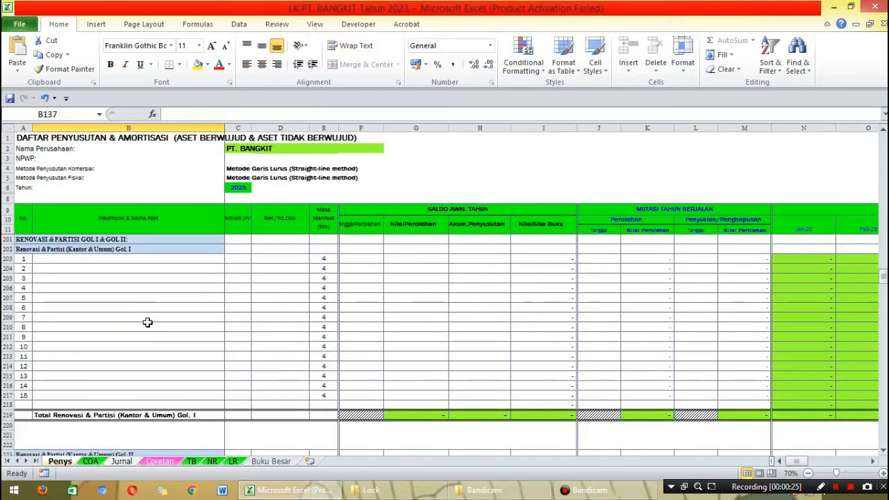
scroll(147, 323, down, 20)
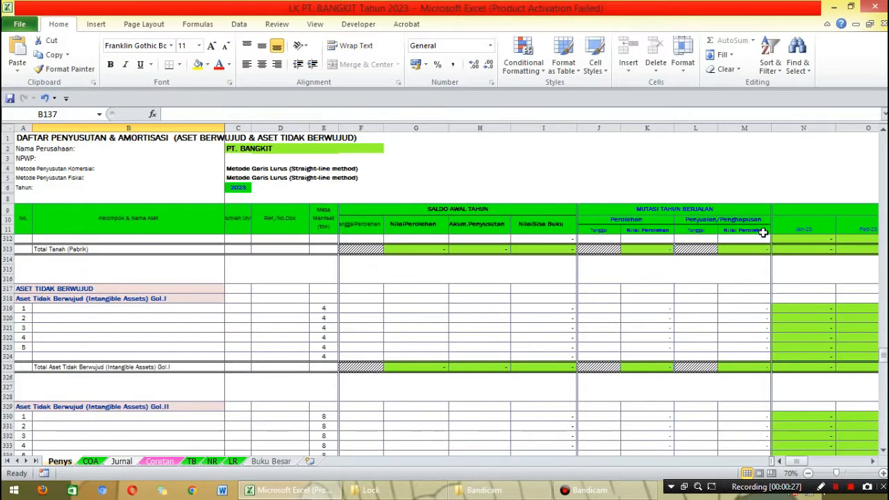
- Examine the laptops' monthly depreciation columns from Jan-23 through Dec-23, up to the year-end Nilai Perolehan column
click(785, 228)
key(Down)
key(Right)
key(Right)
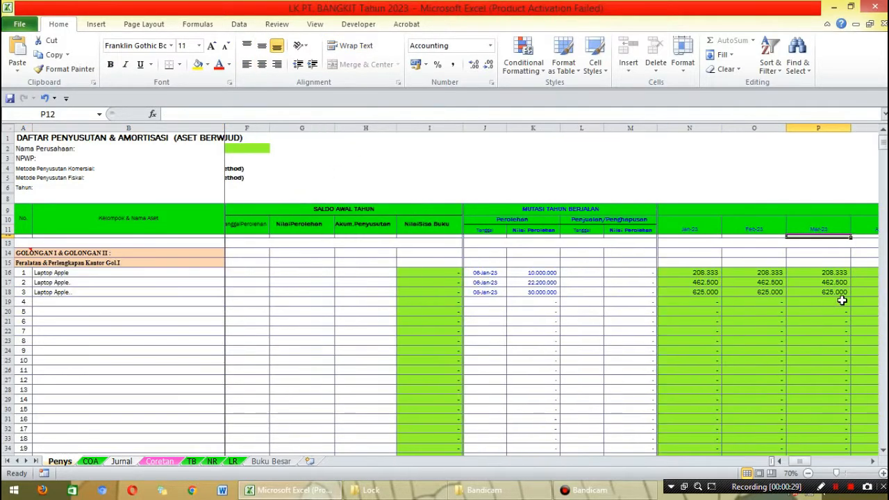
key(Right)
key(Right)
key(Right)
key(Right)
key(Right)
key(Right)
key(Right)
key(Right)
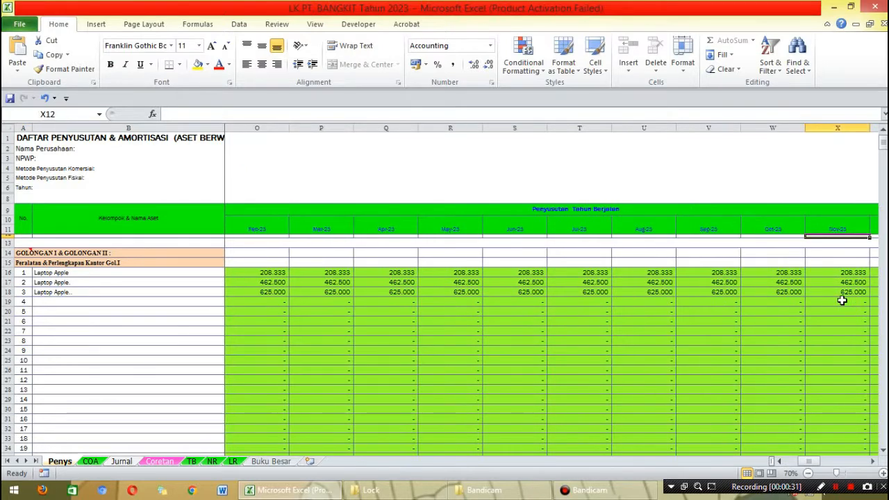
key(Right)
key(Right)
key(Right)
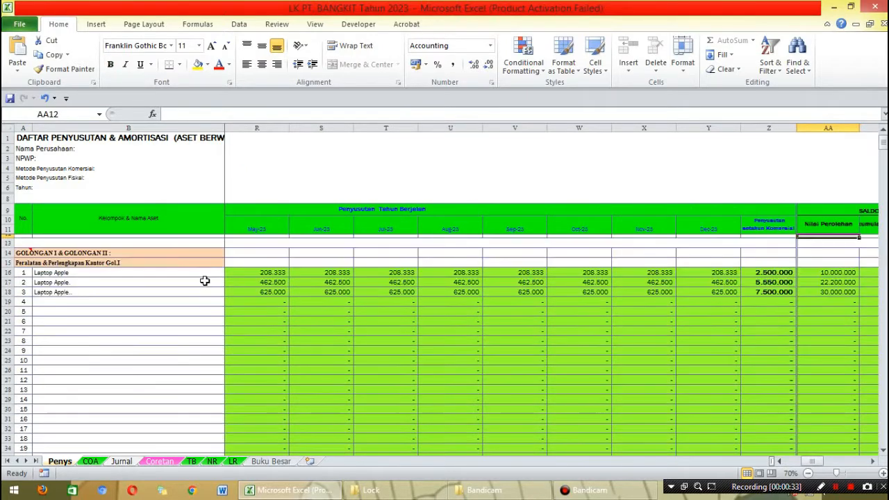
- Check the first laptop's unit and document reference, and the Masa Manfaat column across the asset groups
click(208, 272)
key(Right)
key(Right)
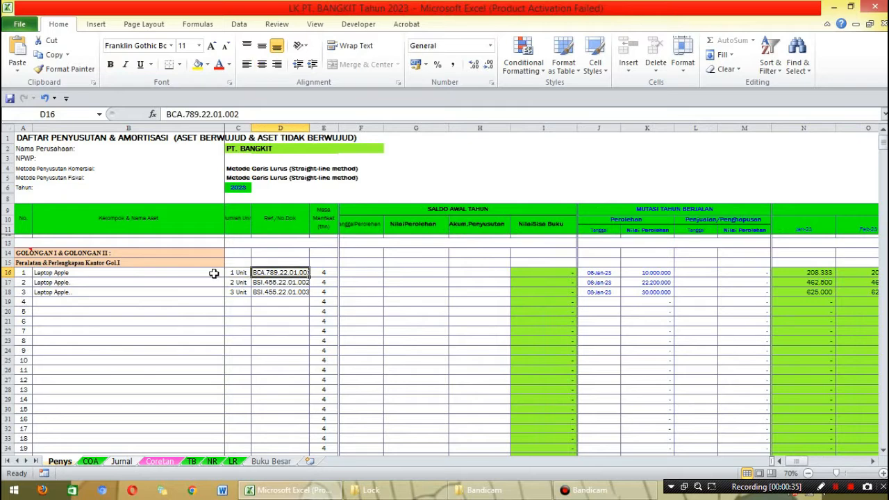
key(Right)
click(320, 127)
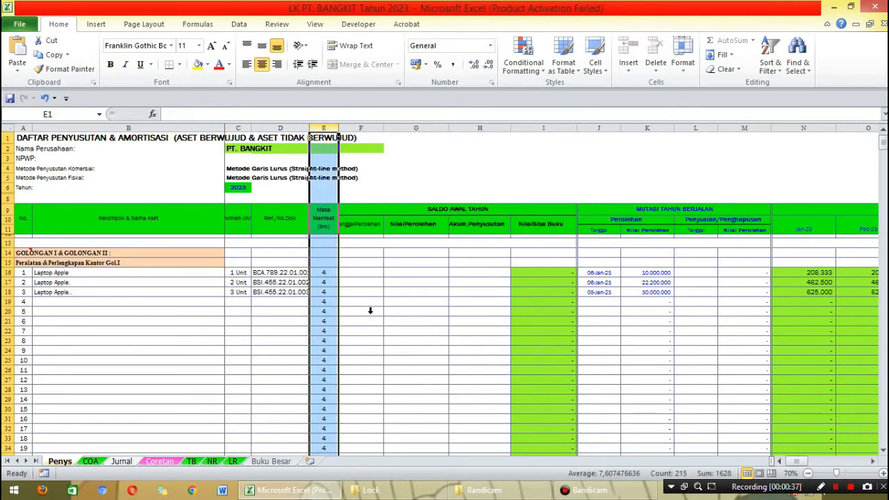
scroll(345, 312, down, 17)
click(320, 345)
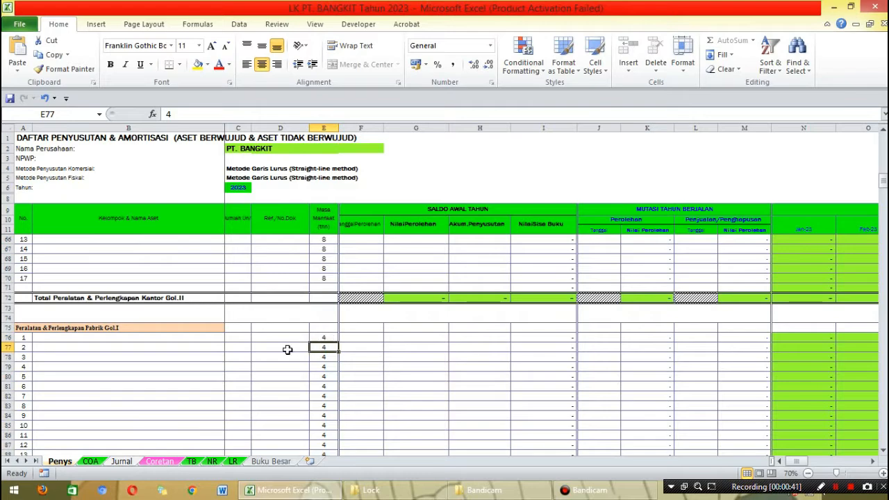
scroll(288, 350, down, 20)
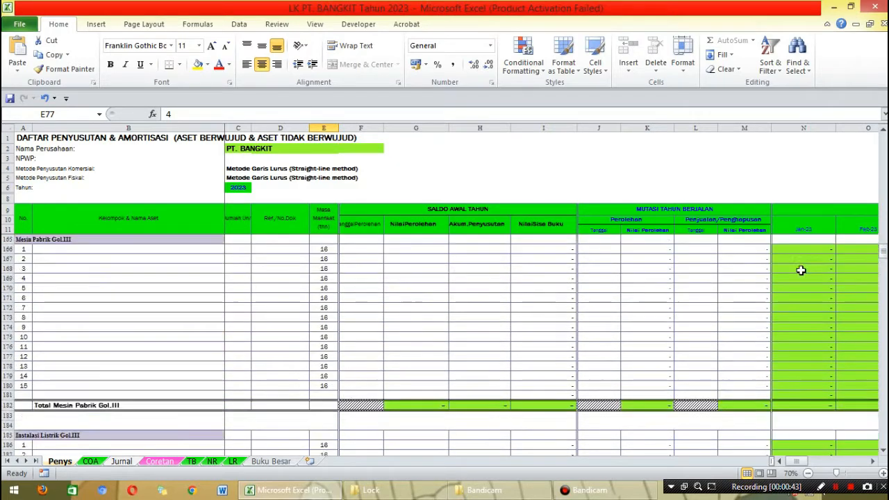
- Examine the total rows per asset group at the end of the depreciation list and select rows 341 to 352
scroll(801, 269, down, 20)
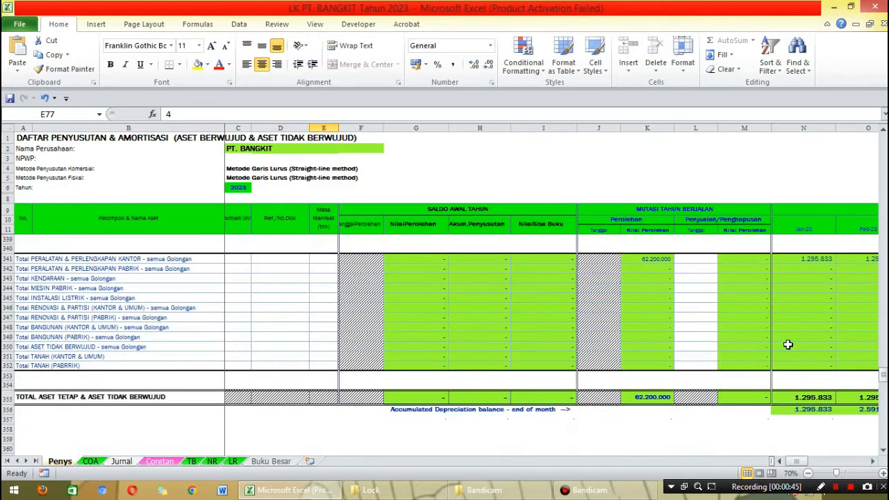
scroll(459, 341, up, 3)
click(599, 347)
scroll(648, 348, down, 1)
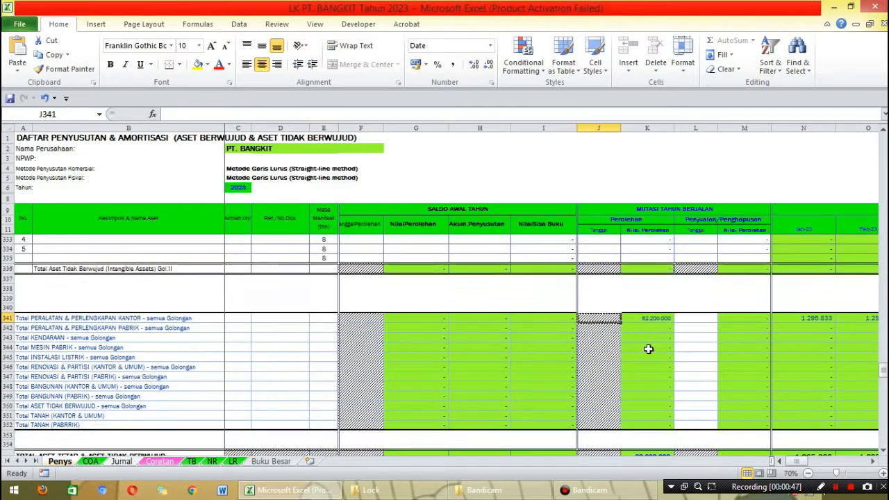
scroll(648, 349, down, 1)
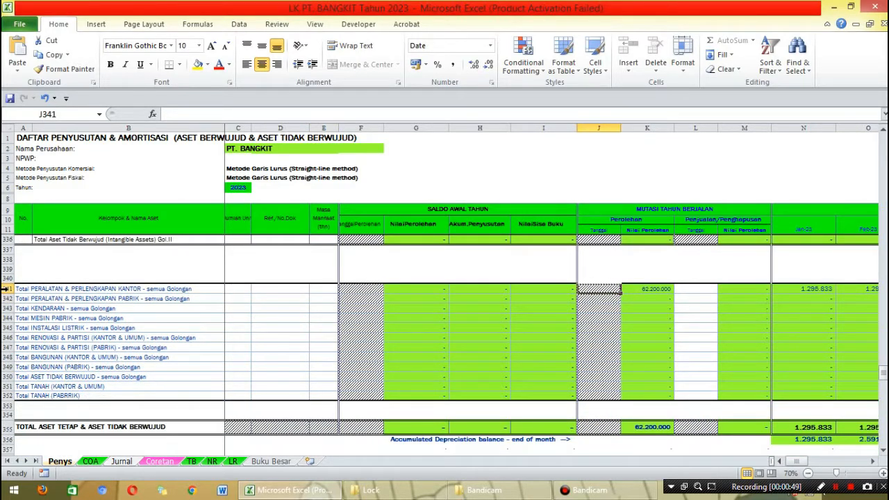
drag(5, 288, 6, 395)
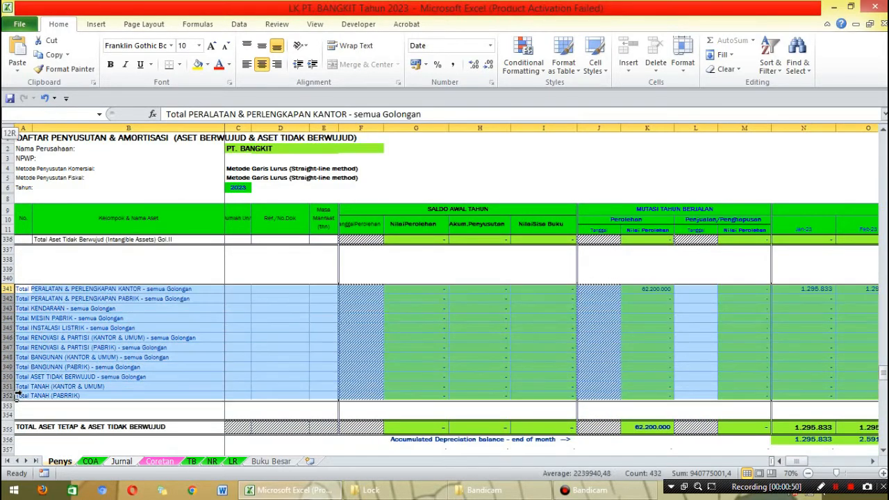
- Review the monthly depreciation totals for Peralatan & Perlengkapan Kantor along row 341, through to the Nilai Perolehan column
click(809, 291)
key(Right)
key(Right)
key(Right)
key(Right)
key(Right)
key(Right)
key(Right)
key(Right)
key(Right)
key(Right)
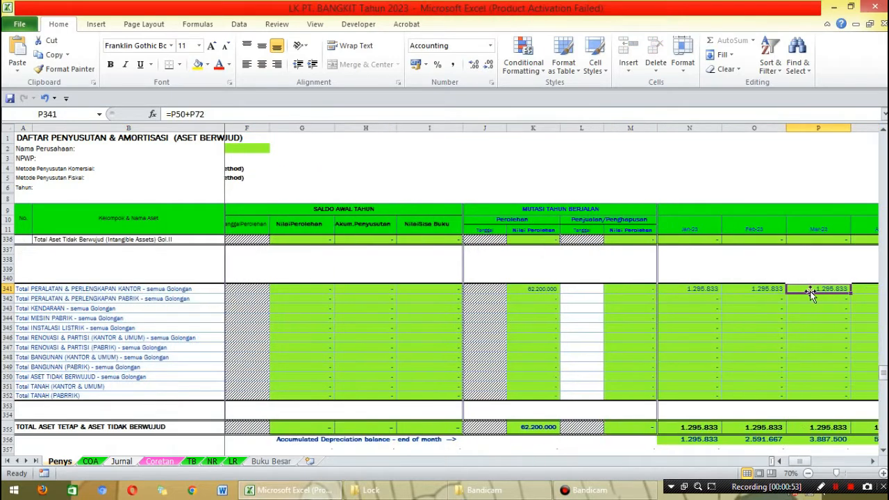
key(Right)
key(Right)
key(Right)
key(Right)
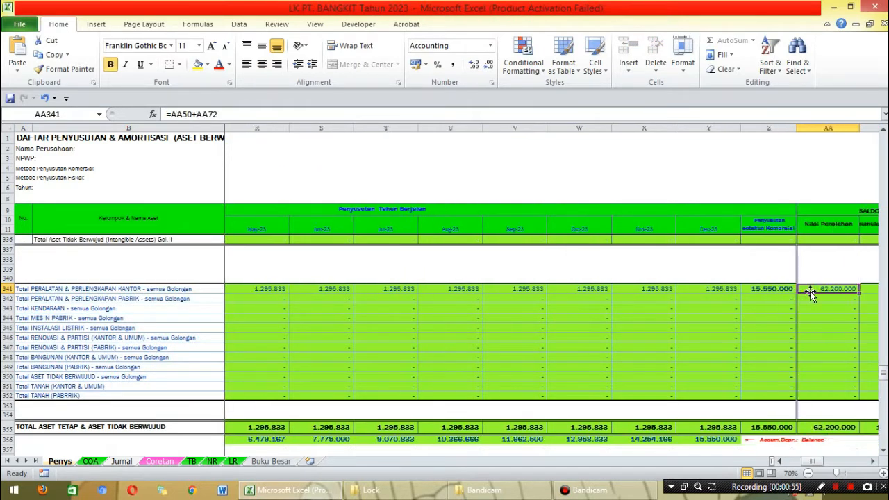
- Go to Jurnal Penyusutan in the Jurnal sheet and select the January depreciation entries from row 736 to 744
click(123, 462)
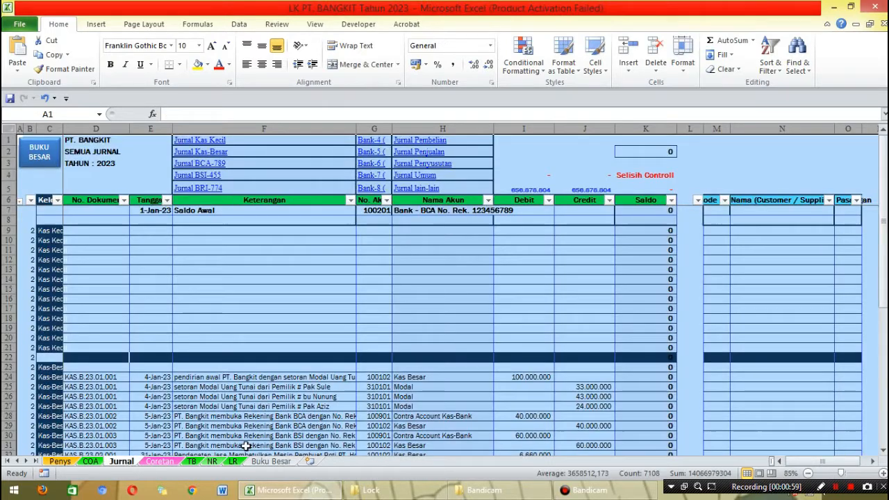
click(407, 282)
click(425, 166)
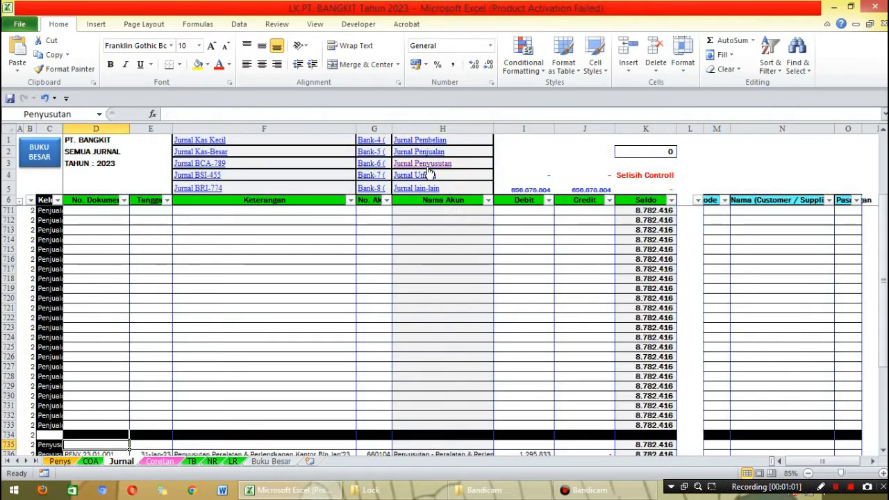
scroll(331, 355, down, 3)
drag(107, 339, 578, 417)
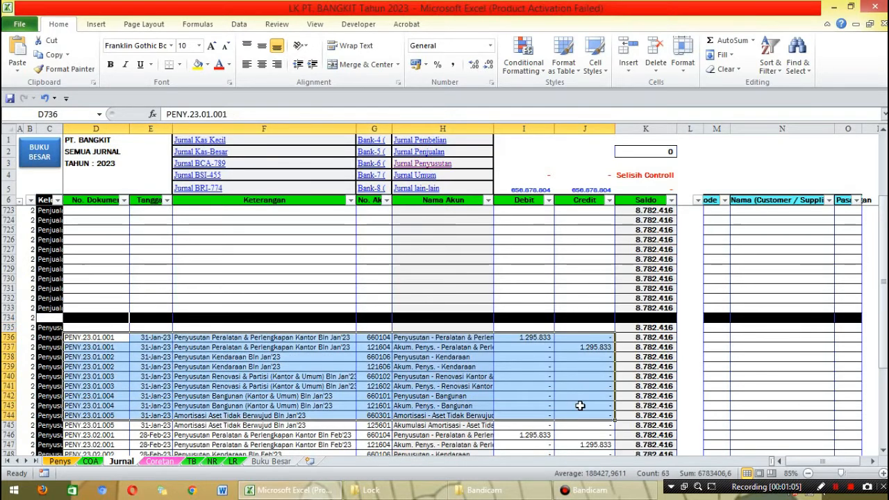
- Look through the depreciation journal entries for the following months and return to the January entries
scroll(425, 267, down, 4)
scroll(406, 264, down, 18)
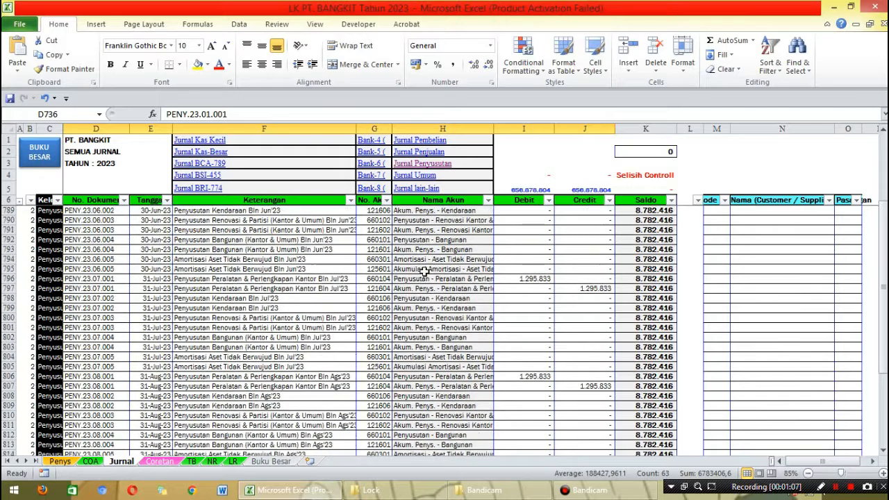
scroll(425, 269, down, 17)
scroll(577, 301, up, 7)
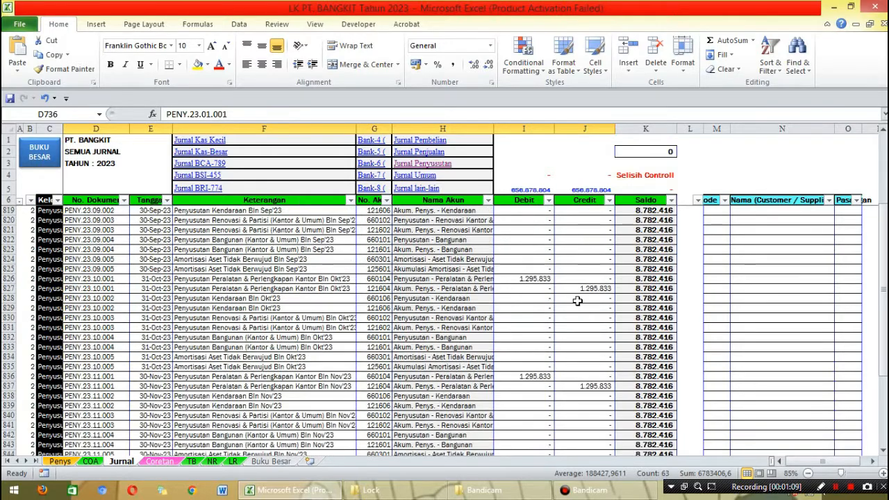
scroll(577, 301, up, 20)
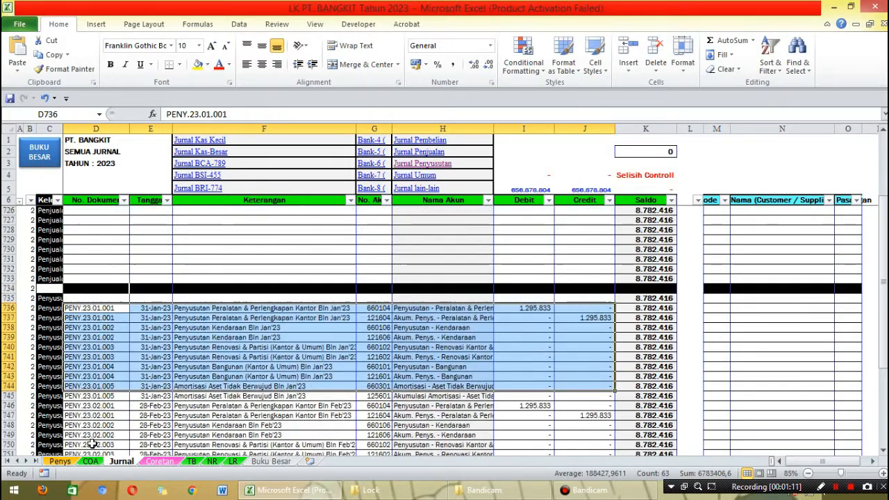
- Return to the asset rows at the start of the Penys sheet and review the Laptop Apple entries and empty rows below
click(60, 462)
scroll(174, 278, up, 15)
click(124, 219)
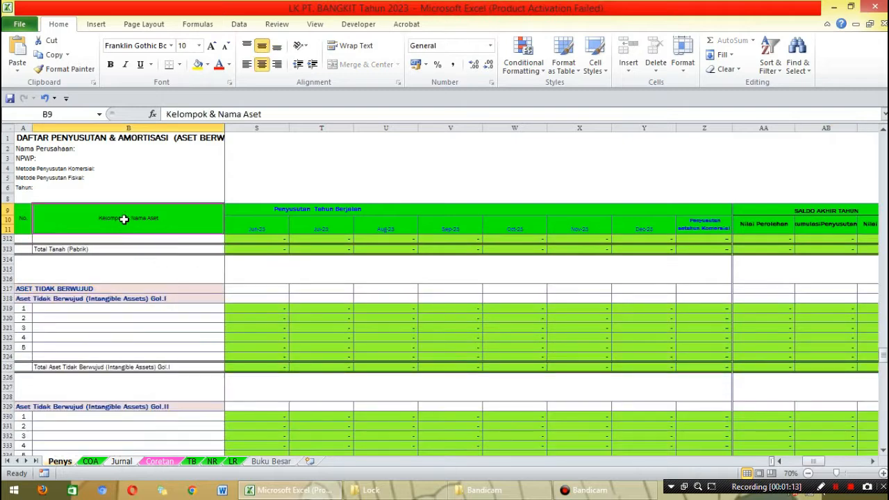
key(Down)
key(Down)
key(Down)
key(Down)
key(Down)
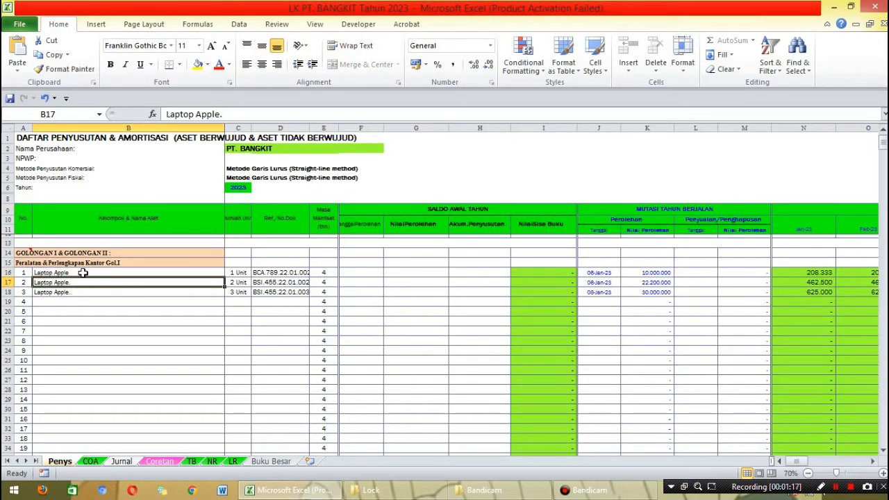
drag(82, 273, 281, 387)
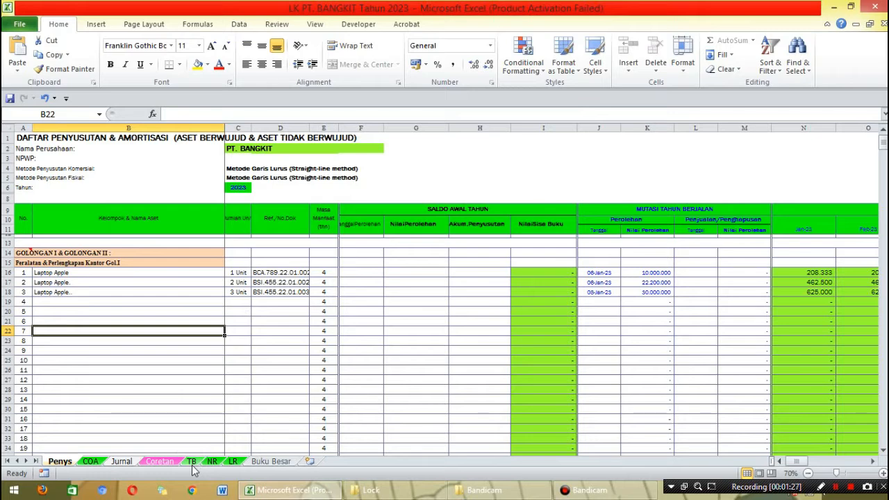
- Open the TB sheet to view the trial balance accounts
click(192, 462)
click(188, 248)
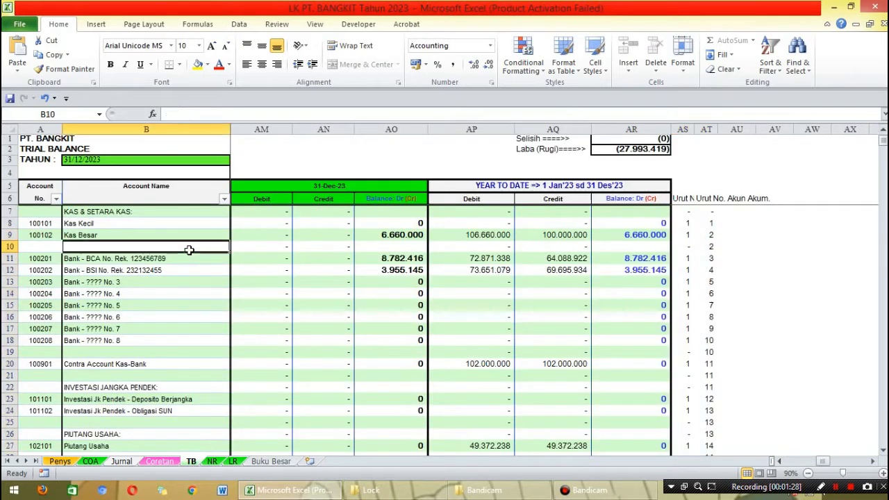
- Review the trial balance's monthly columns from January to year to date, and its accounts down to the non-operational section
click(187, 188)
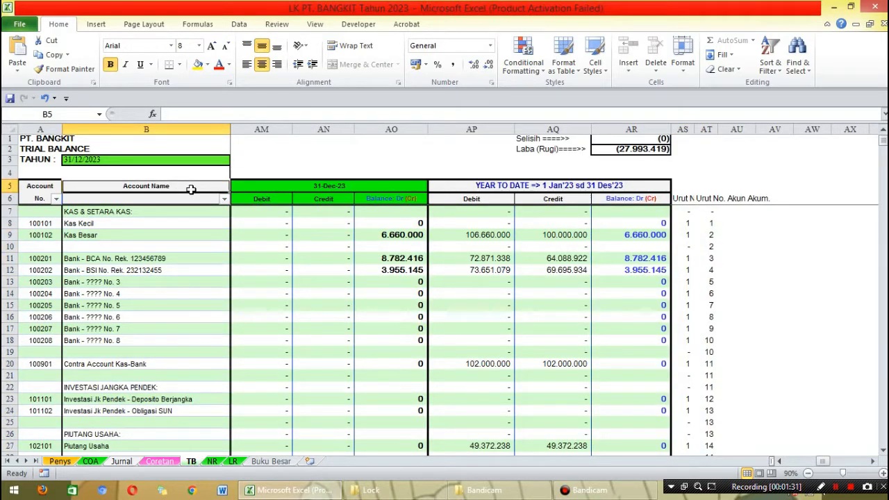
key(Right)
key(Right)
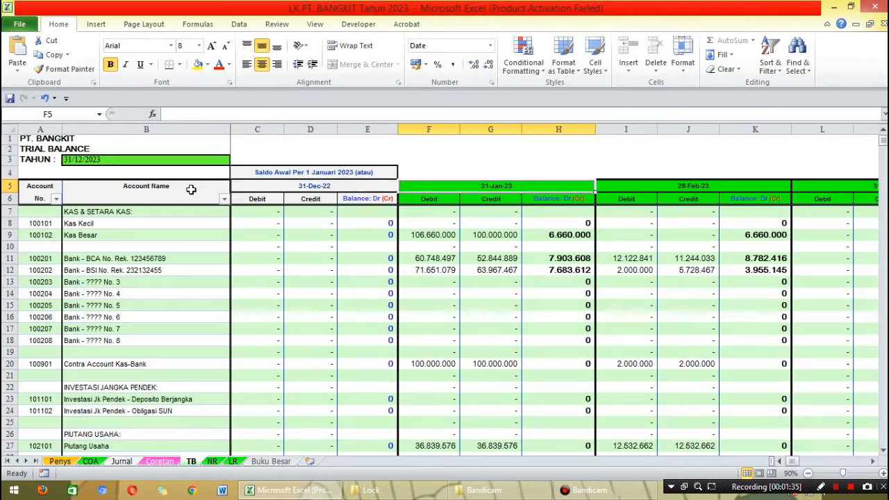
key(Right)
key(Right)
key(Right)
key(Right)
key(Right)
key(Right)
key(Right)
key(Right)
key(Right)
key(Right)
key(Right)
key(Right)
key(Right)
key(Right)
key(Right)
key(Right)
key(Right)
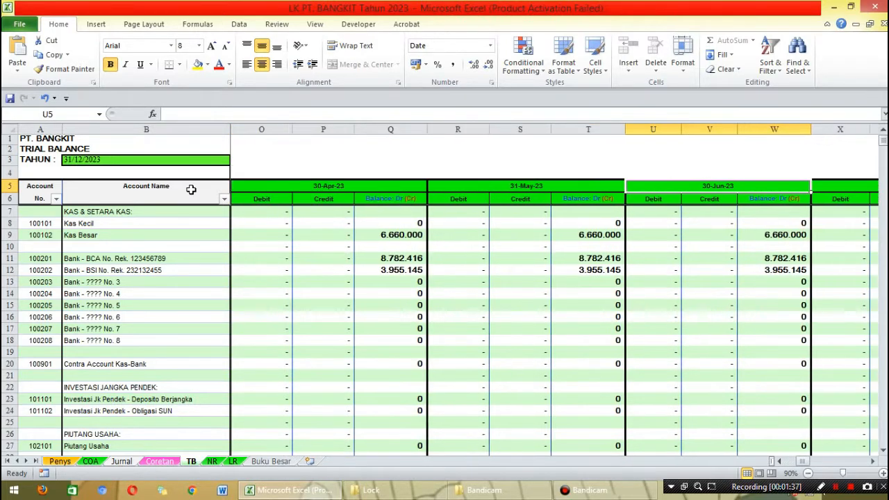
scroll(195, 248, down, 20)
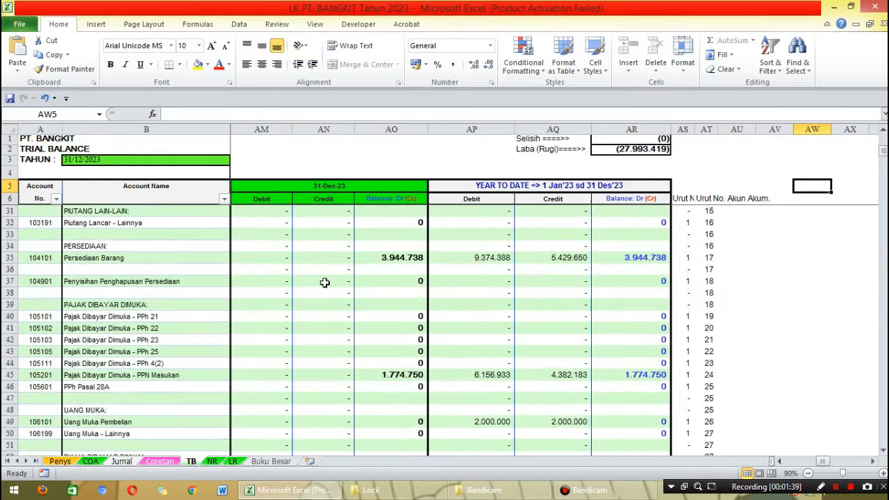
scroll(250, 335, down, 20)
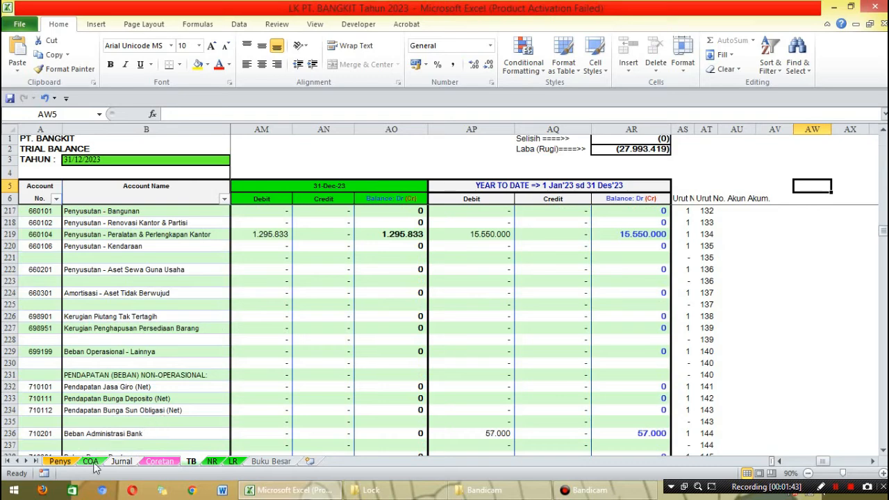
- Open the COA sheet and look over the account numbers and names at the start of the chart of accounts
click(91, 462)
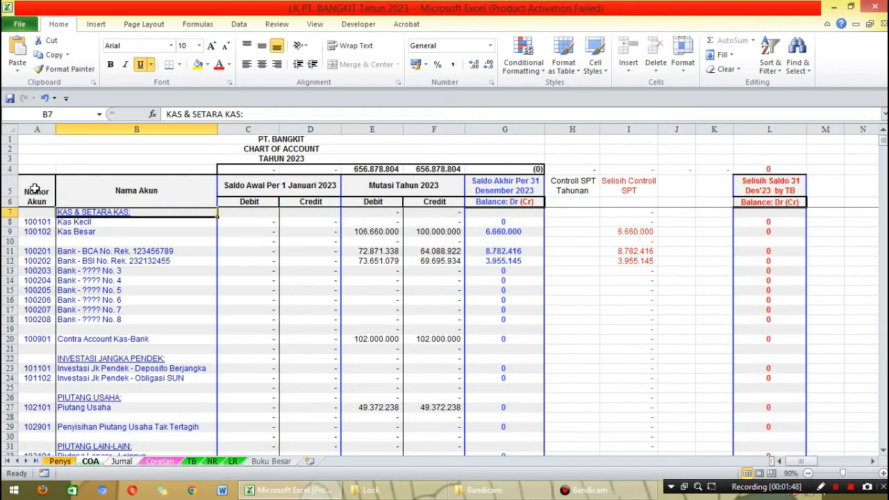
scroll(91, 299, down, 3)
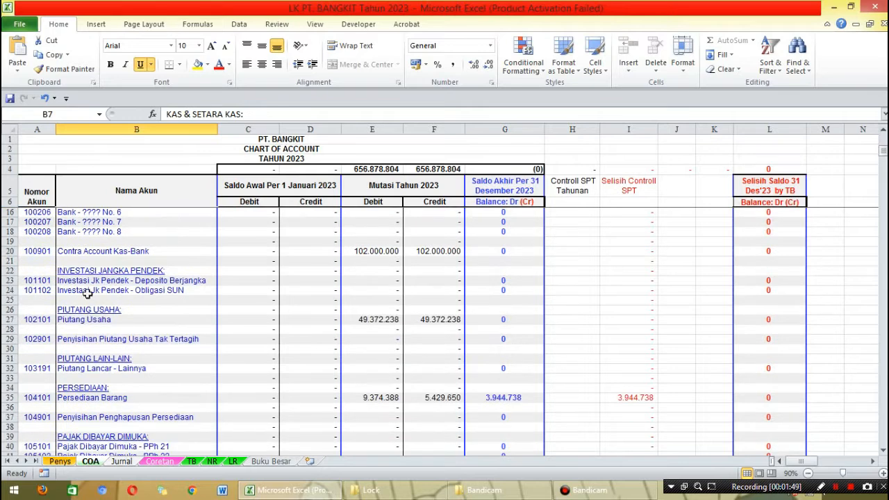
click(37, 196)
click(139, 263)
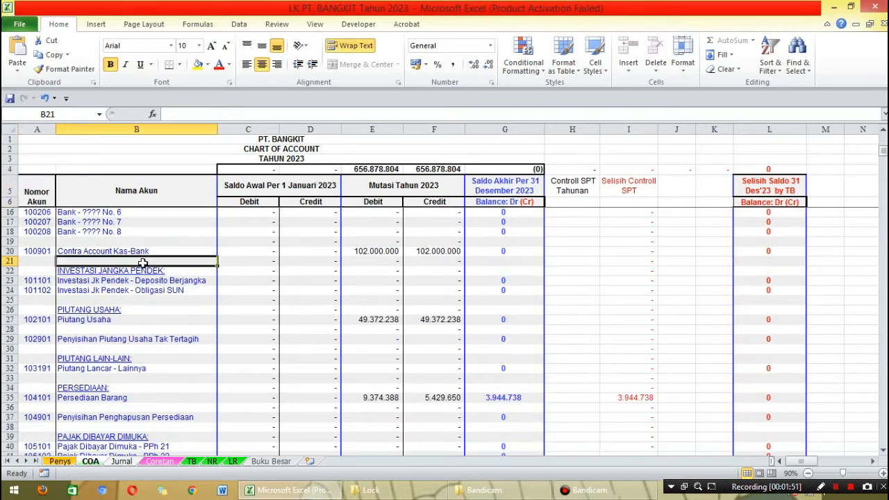
scroll(234, 266, up, 1)
scroll(234, 266, up, 2)
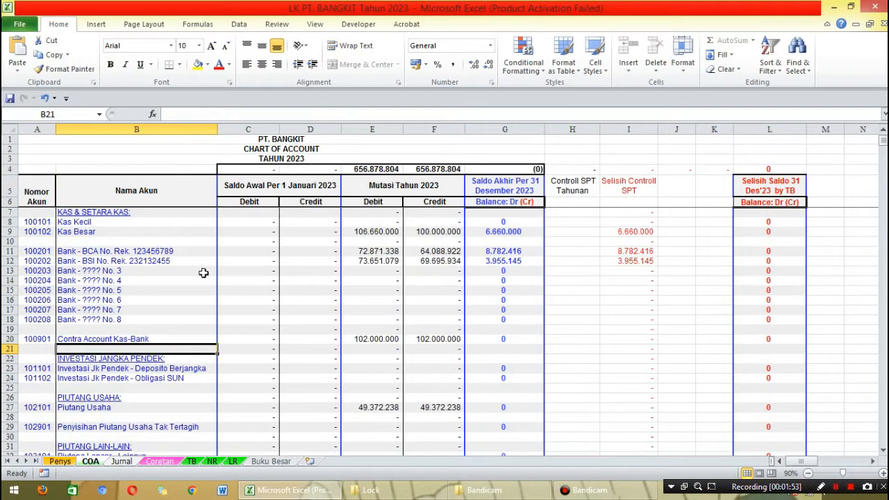
- Select the Saldo Awal Per 1 Januari 2023 header and its debit and credit cells from row 8 to 30
click(269, 184)
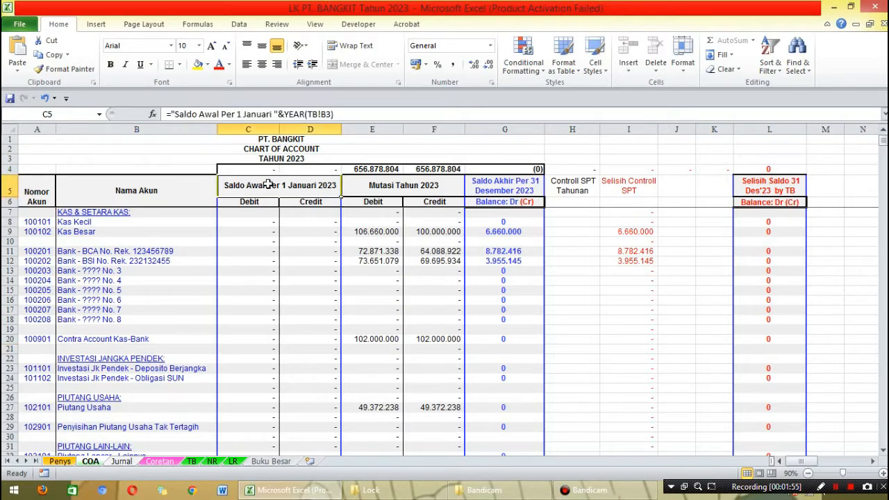
drag(254, 222, 307, 433)
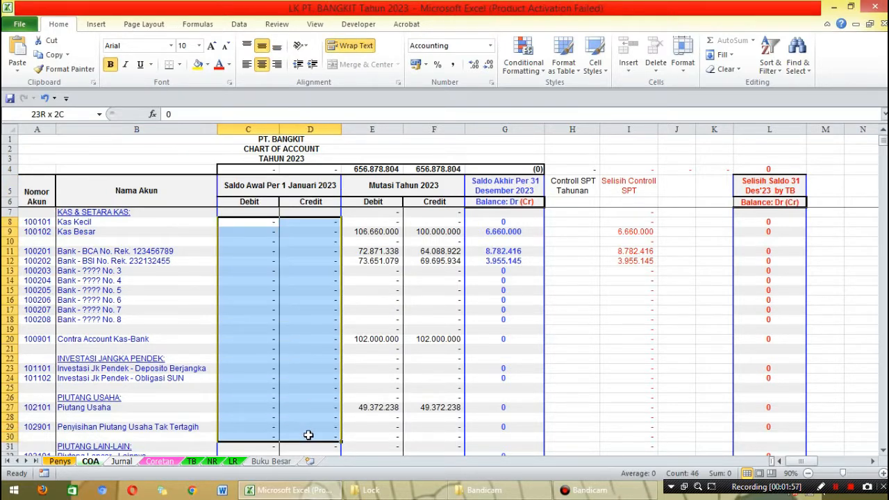